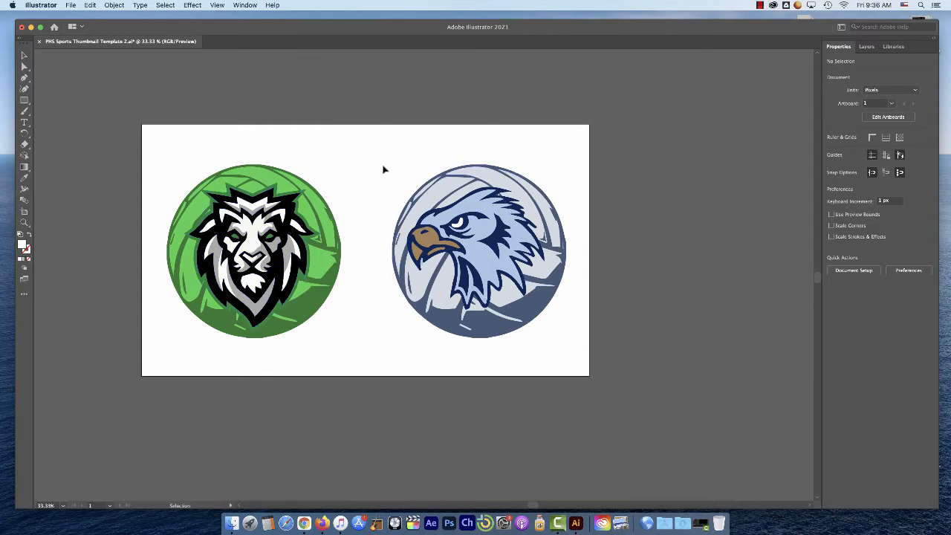
Examine the groups inside Layer 1 by toggling the visibility of individual artwork groups
{"action": "left_click", "coordinate": [866, 47]}
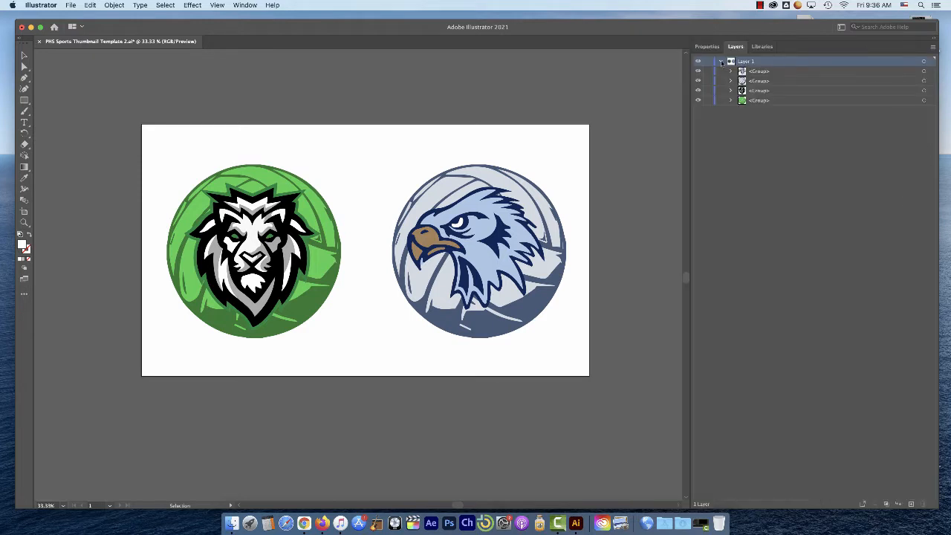
{"action": "left_click", "coordinate": [721, 62]}
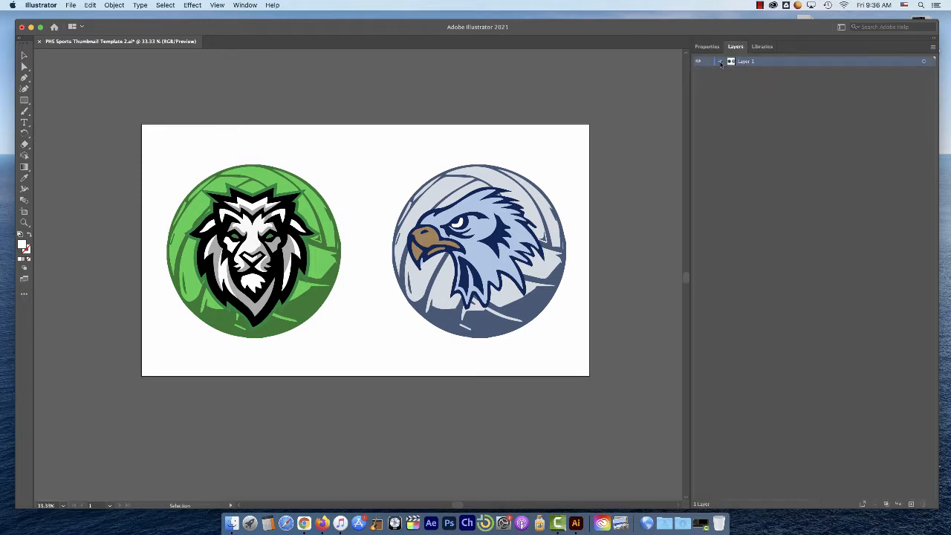
{"action": "left_click", "coordinate": [721, 62]}
{"action": "left_click", "coordinate": [698, 72]}
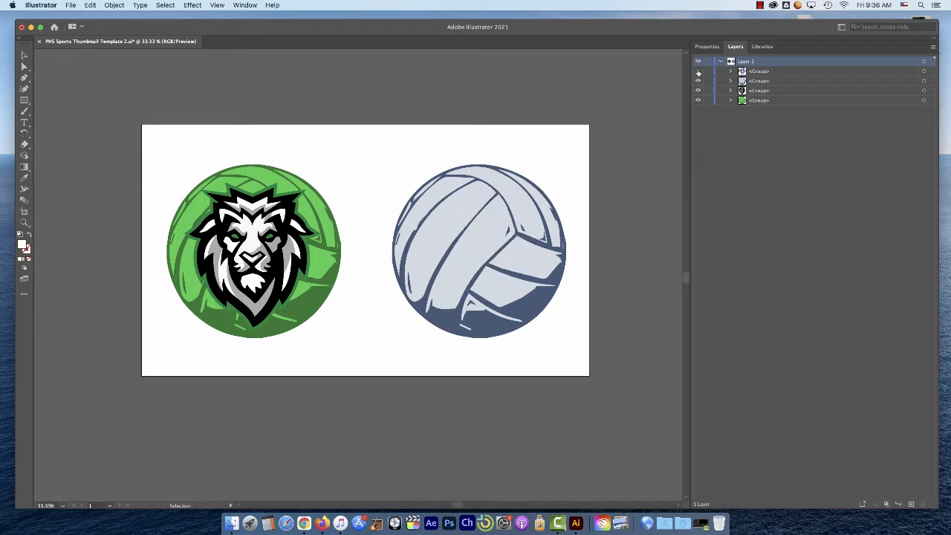
{"action": "left_click", "coordinate": [698, 72]}
{"action": "left_click", "coordinate": [696, 82]}
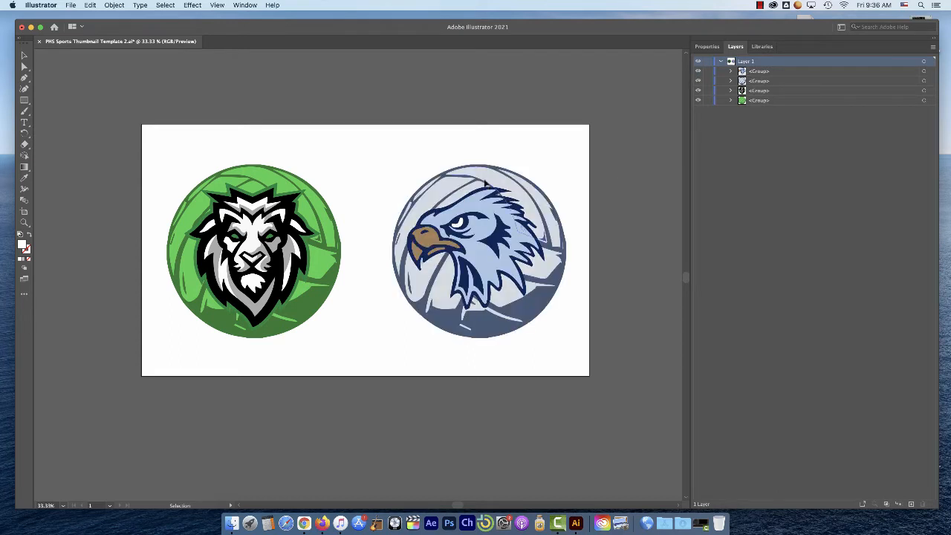
{"action": "left_click", "coordinate": [698, 90]}
{"action": "left_click", "coordinate": [698, 90]}
Zoom in on the lion volleyball logo with the Zoom tool, then zoom back out to see the whole artboard
{"action": "left_click", "coordinate": [24, 222]}
{"action": "left_click", "coordinate": [321, 236]}
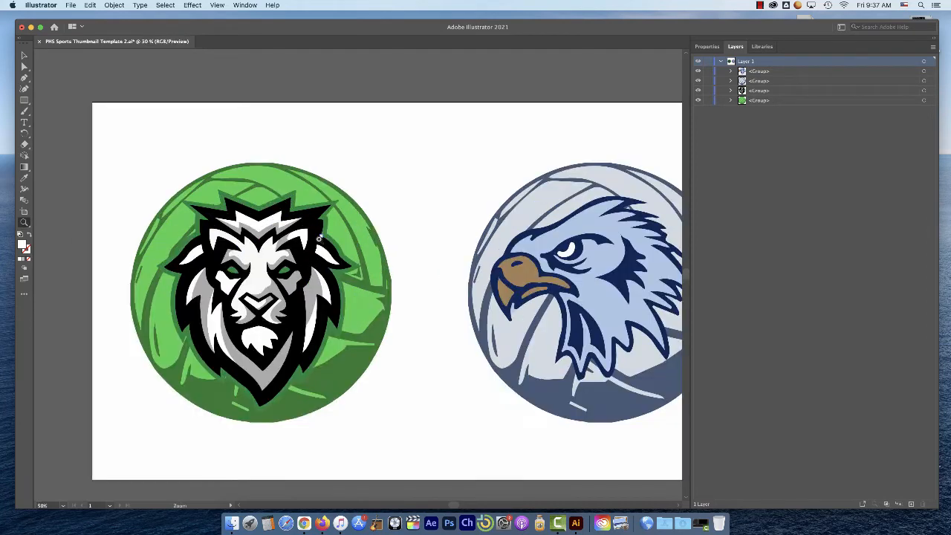
{"action": "left_click", "coordinate": [320, 256]}
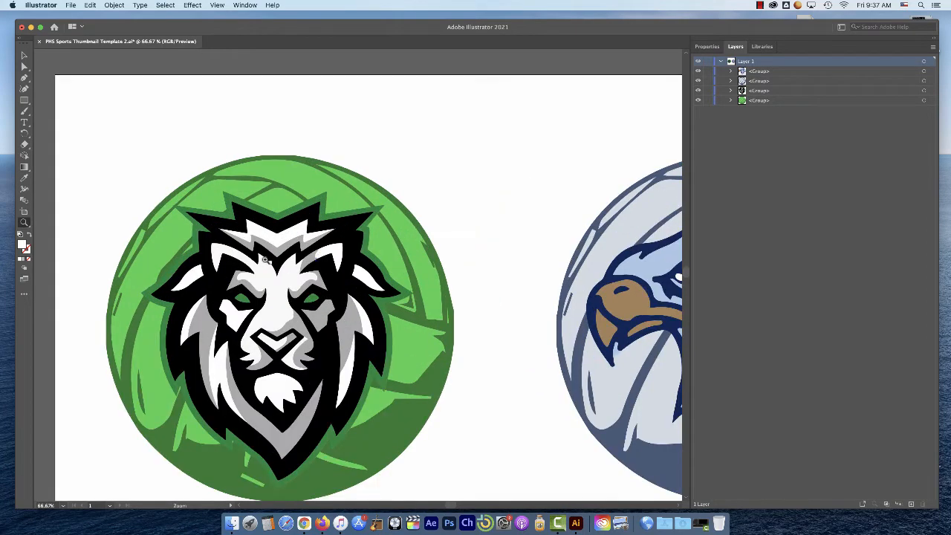
{"action": "left_click", "coordinate": [25, 222]}
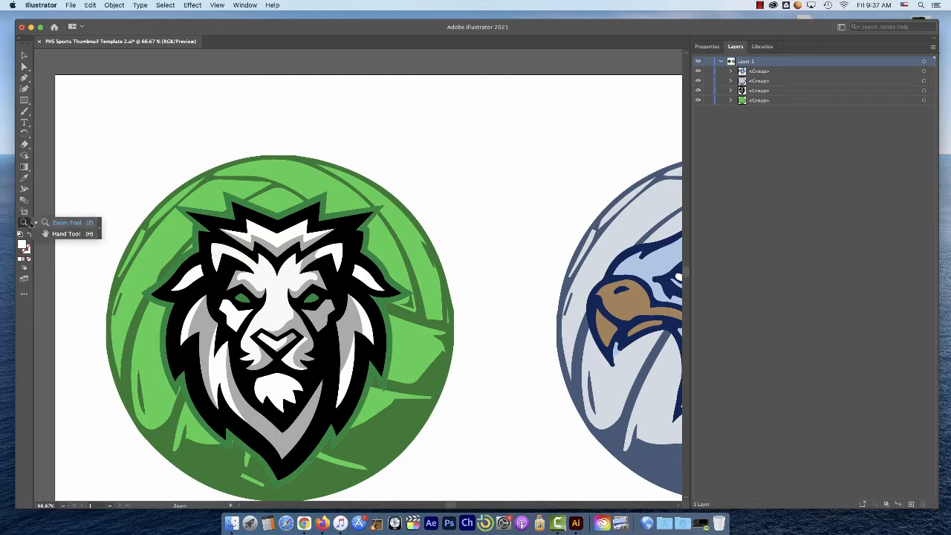
{"action": "left_click", "coordinate": [46, 223]}
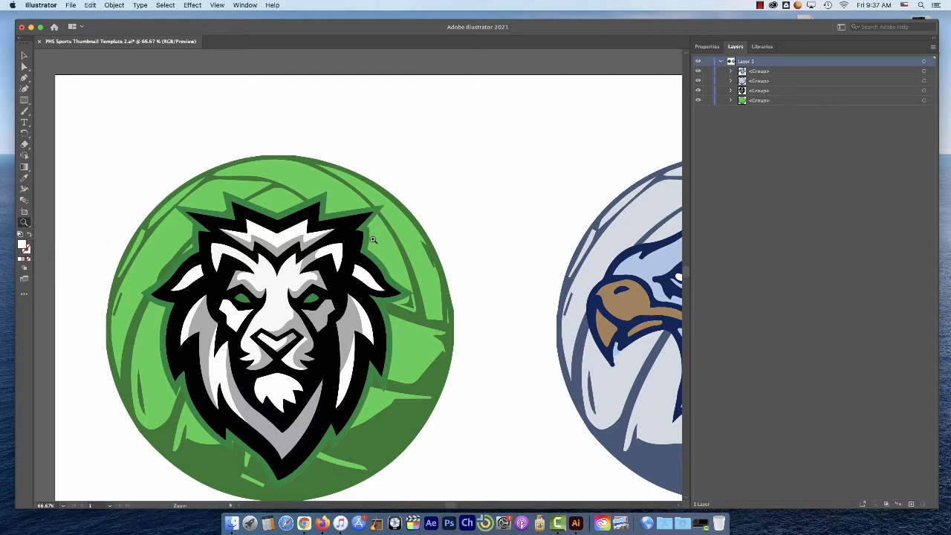
{"action": "left_click", "coordinate": [446, 245], "text": "alt"}
{"action": "left_click", "coordinate": [380, 280], "text": "alt"}
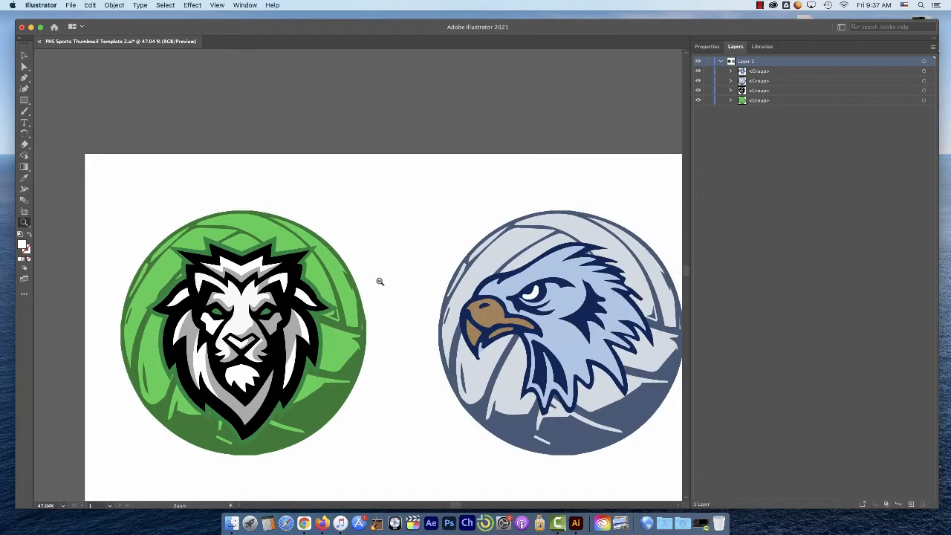
{"action": "left_click", "coordinate": [394, 278], "text": "alt"}
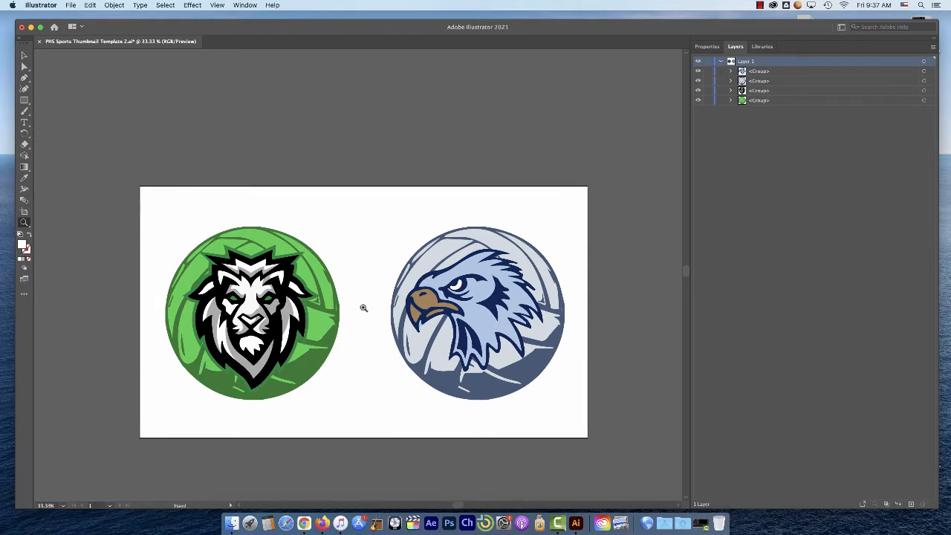
Activate the Selection tool and, without leaving it, pan the artboard and zoom in and out between the two logos
{"action": "key", "text": "v"}
{"action": "key", "text": "space"}
{"action": "left_click_drag", "start_coordinate": [362, 280], "coordinate": [341, 251]}
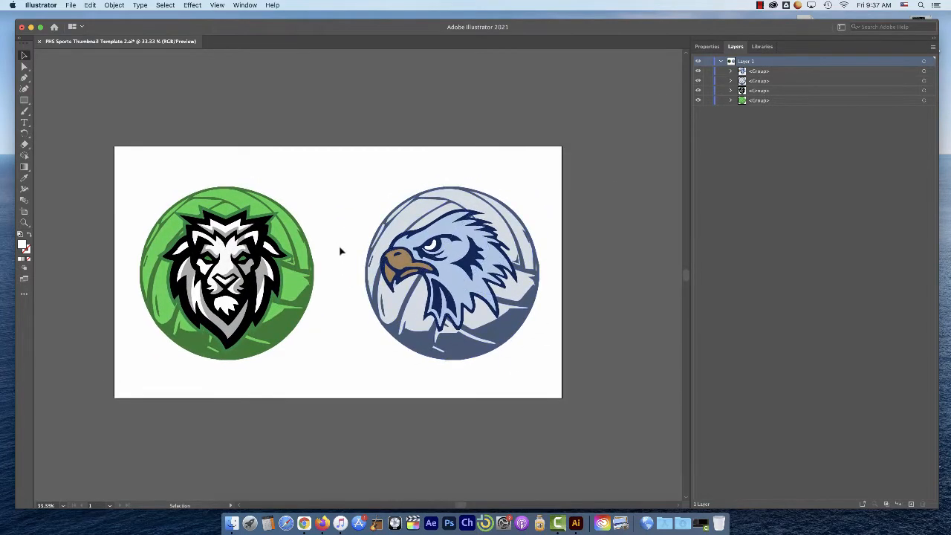
{"action": "key", "text": "space"}
{"action": "key", "text": "super+space"}
{"action": "left_click", "coordinate": [334, 250]}
{"action": "left_click", "coordinate": [339, 258]}
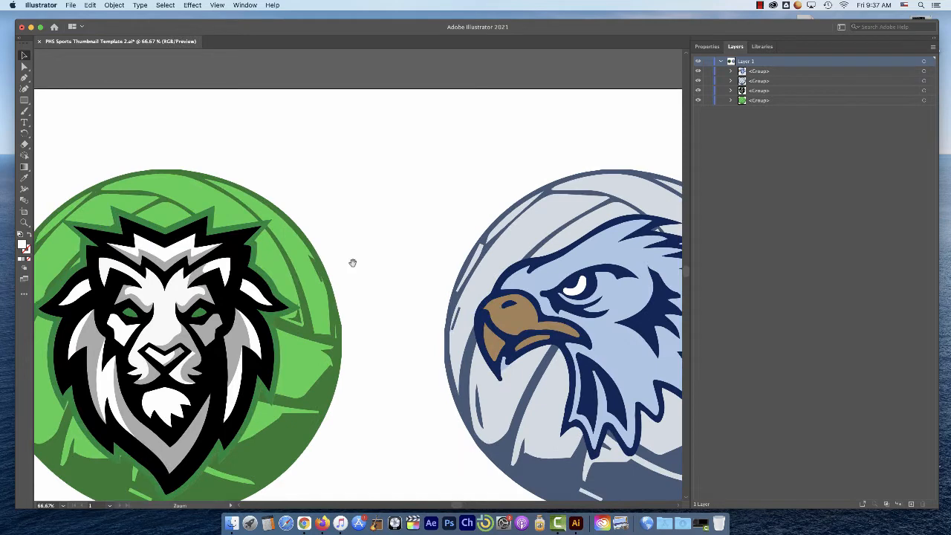
{"action": "key", "text": "space"}
{"action": "left_click", "coordinate": [352, 269], "text": "alt"}
{"action": "left_click", "coordinate": [361, 281], "text": "alt"}
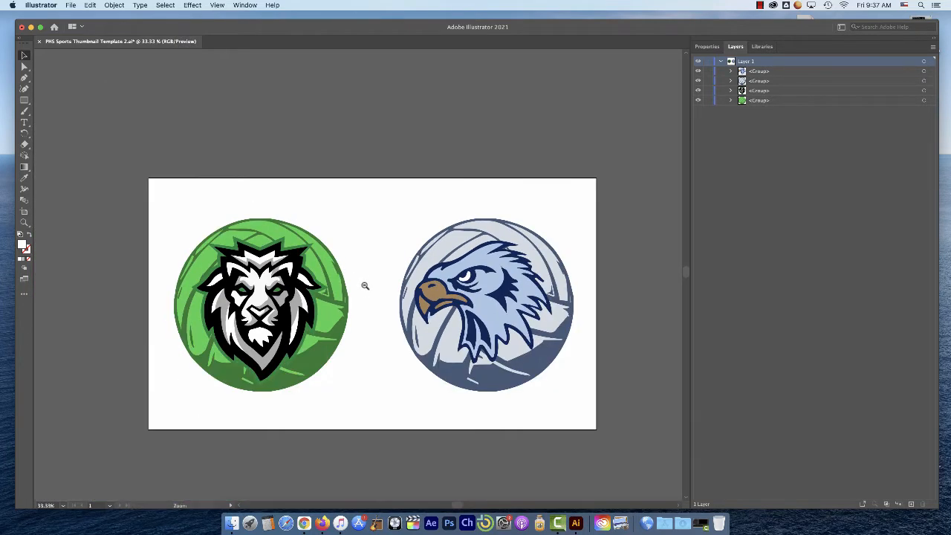
{"action": "scroll", "coordinate": [367, 284], "scroll_direction": "down", "scroll_amount": 2}
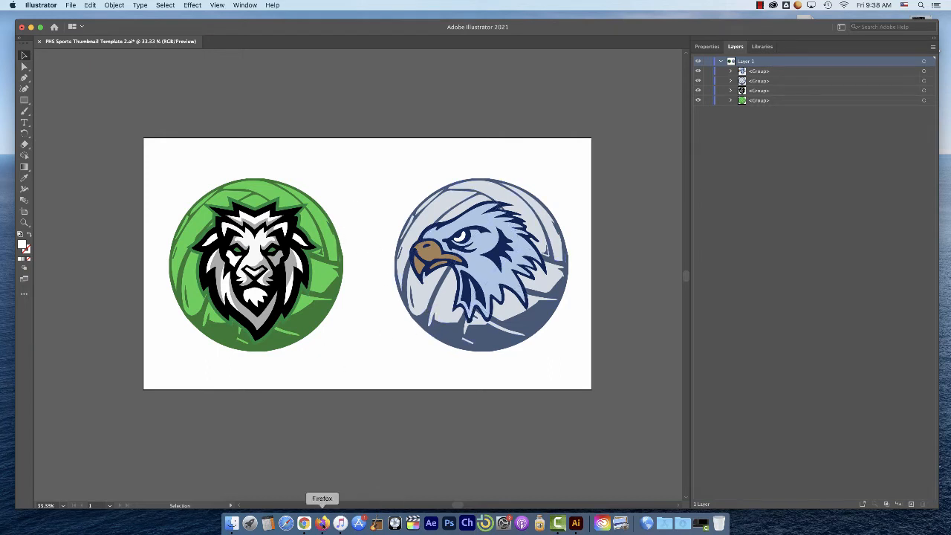
Switch to Chrome and search Google for "basketball clipart"
{"action": "left_click", "coordinate": [304, 524]}
{"action": "left_click", "coordinate": [288, 83]}
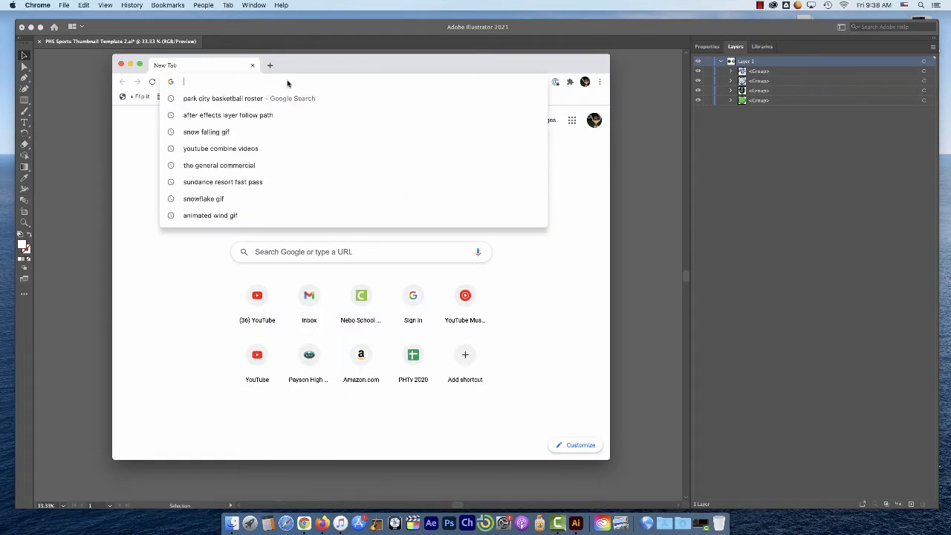
{"action": "type", "text": "basketball"}
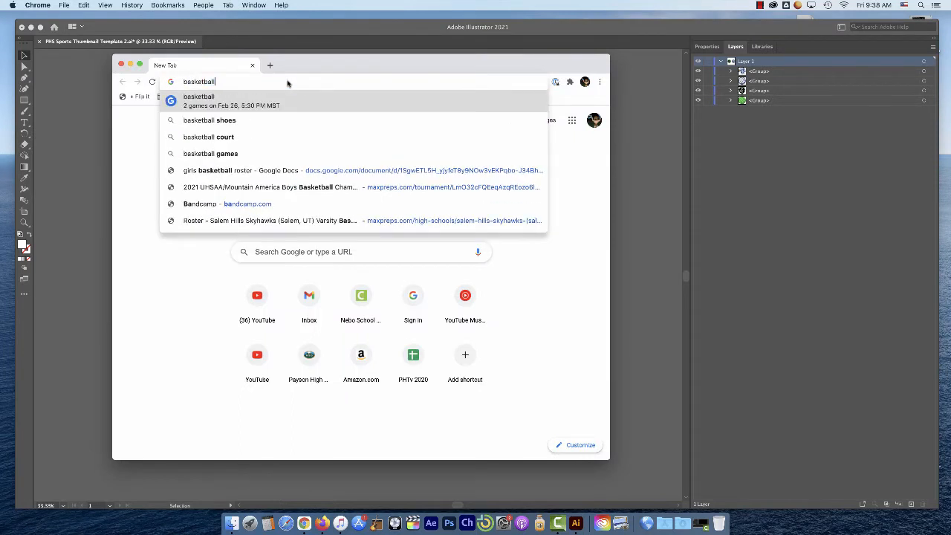
{"action": "type", "text": " clipart"}
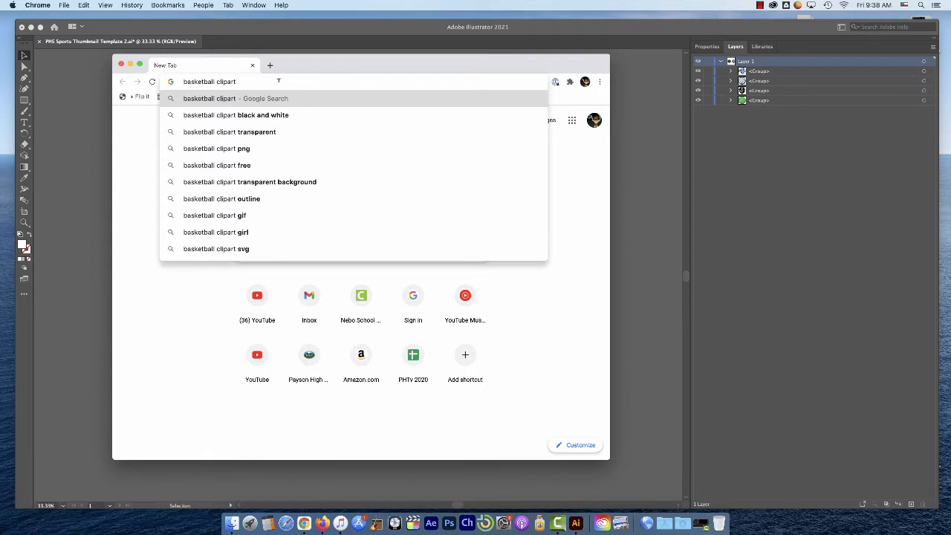
{"action": "key", "text": "Return"}
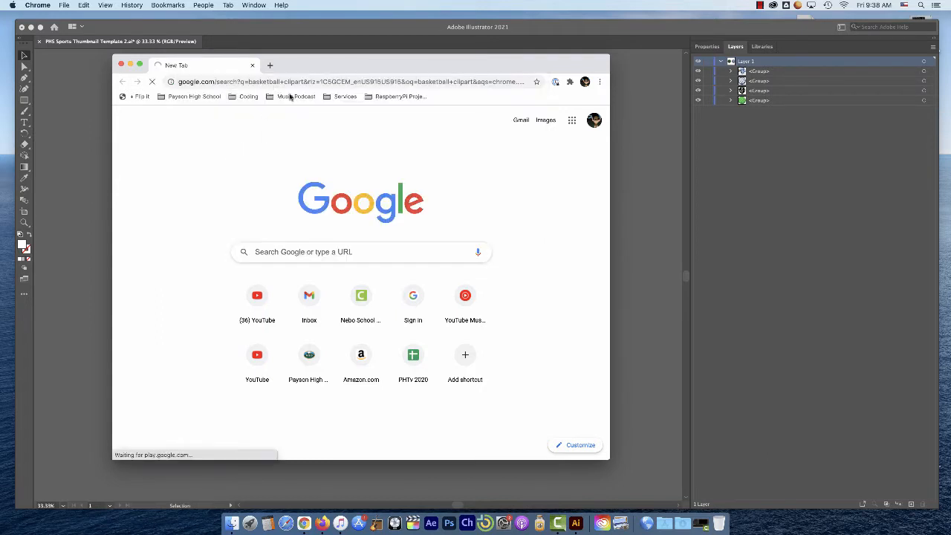
Widen the browser window over the artwork and show the image results for the basketball clipart search
{"action": "left_click_drag", "start_coordinate": [311, 67], "coordinate": [620, 102]}
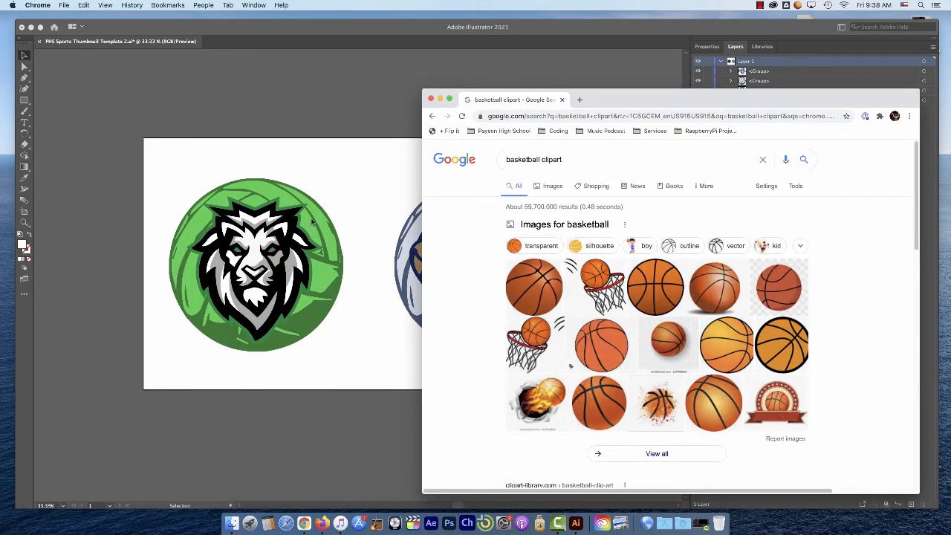
{"action": "left_click_drag", "start_coordinate": [607, 100], "coordinate": [310, 72]}
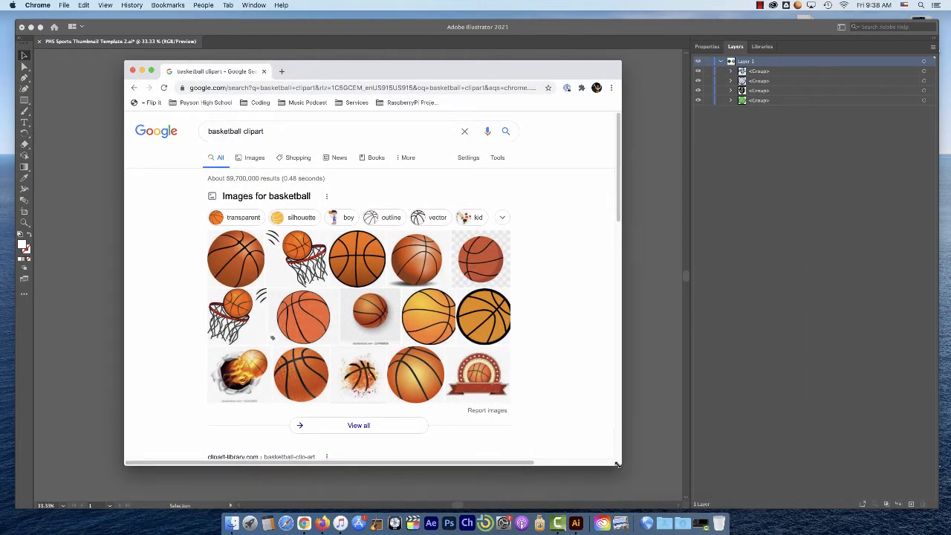
{"action": "left_click_drag", "start_coordinate": [617, 465], "coordinate": [724, 466]}
{"action": "scroll", "coordinate": [360, 253], "scroll_direction": "down", "scroll_amount": 1}
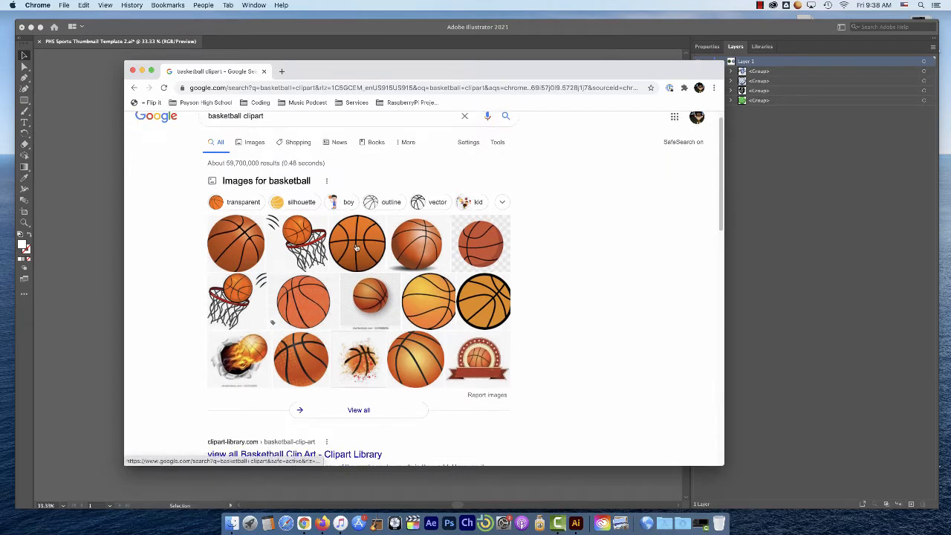
{"action": "scroll", "coordinate": [312, 208], "scroll_direction": "up", "scroll_amount": 1}
{"action": "left_click", "coordinate": [255, 158]}
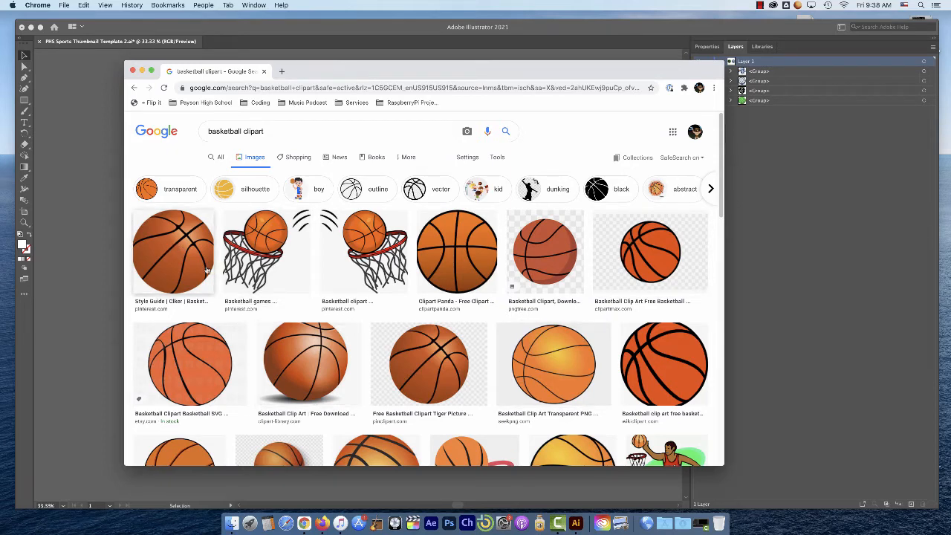
Preview the shaded basketball from Clipart Library and compare its style with the lion logo in the artwork behind
{"action": "left_click", "coordinate": [302, 367]}
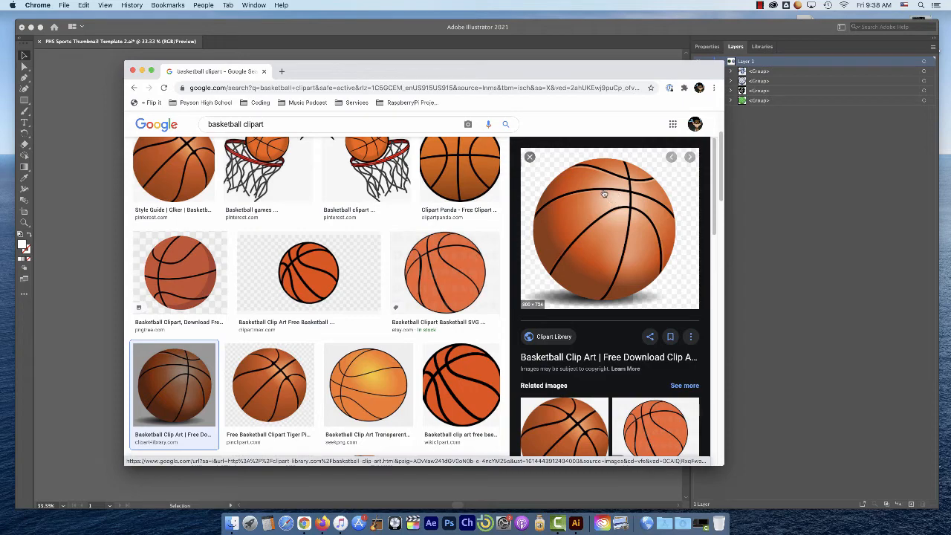
{"action": "left_click_drag", "start_coordinate": [415, 70], "coordinate": [676, 98]}
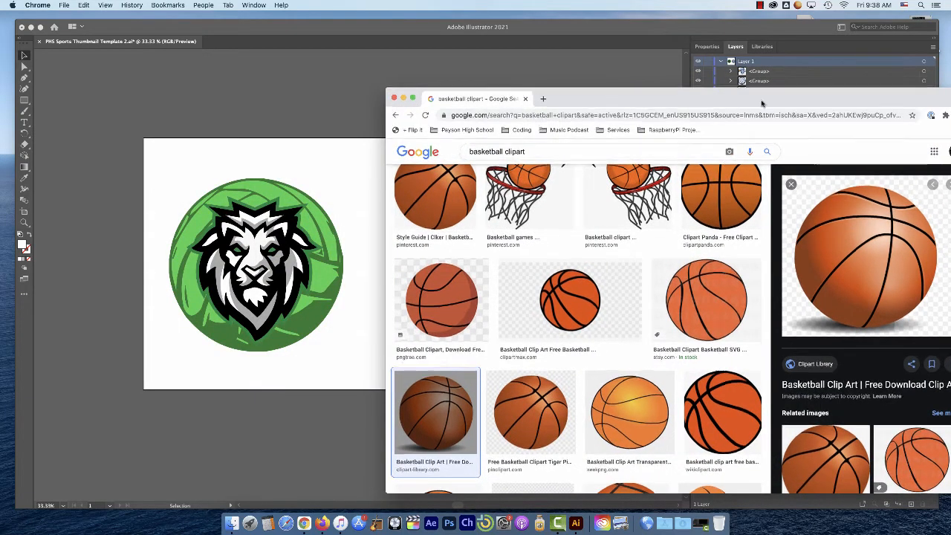
{"action": "left_click_drag", "start_coordinate": [880, 98], "coordinate": [673, 82]}
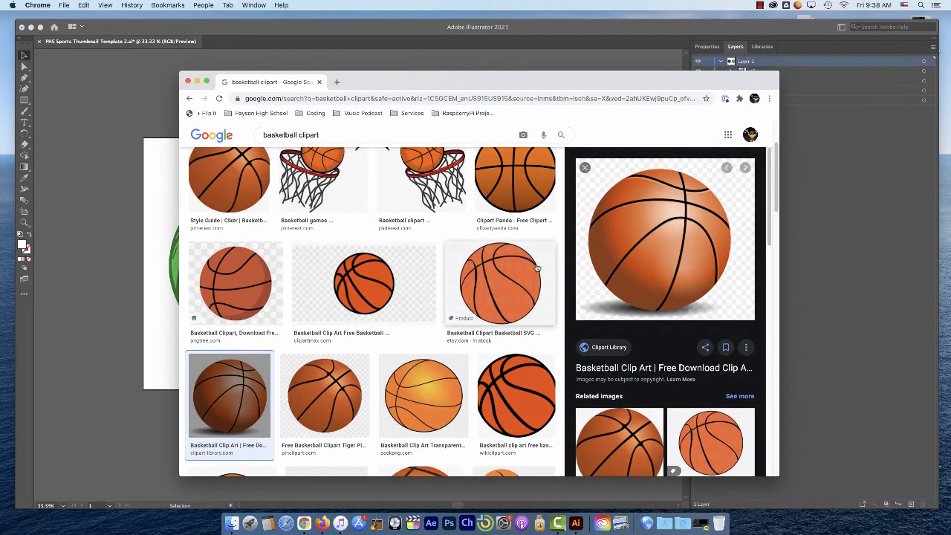
{"action": "scroll", "coordinate": [543, 269], "scroll_direction": "up", "scroll_amount": 3}
{"action": "scroll", "coordinate": [550, 269], "scroll_direction": "down", "scroll_amount": 3}
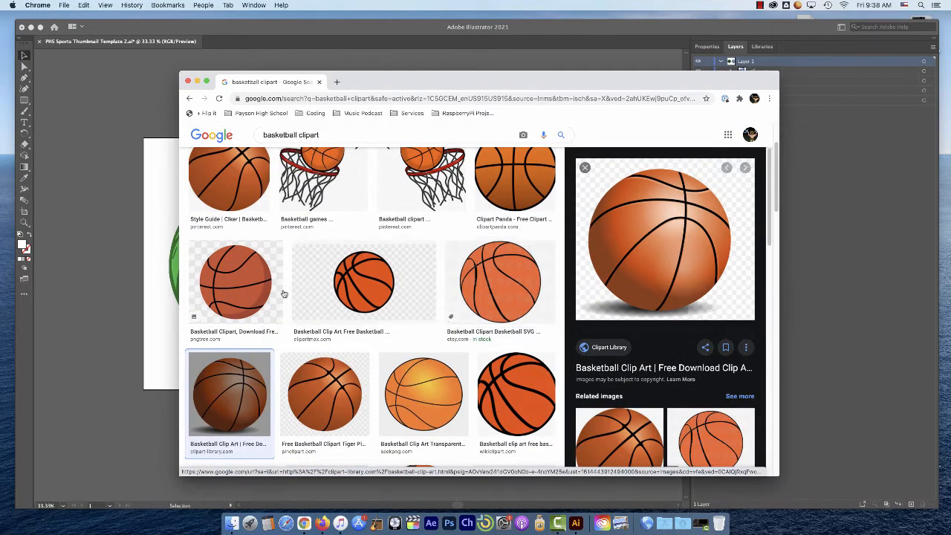
Preview the flat-coloured Pngtree basketball image and save it as a JPEG image in the Downloads folder
{"action": "left_click", "coordinate": [248, 283]}
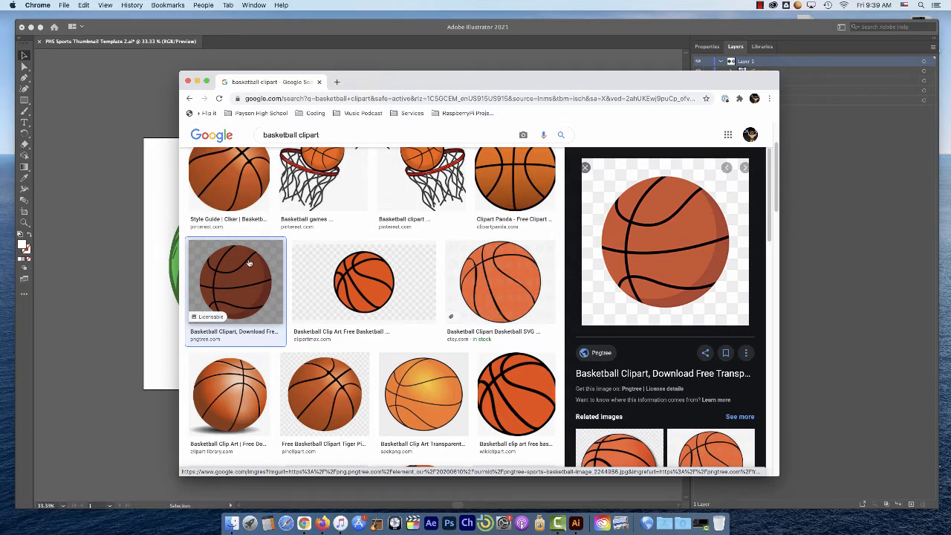
{"action": "scroll", "coordinate": [669, 233], "scroll_direction": "down", "scroll_amount": 1}
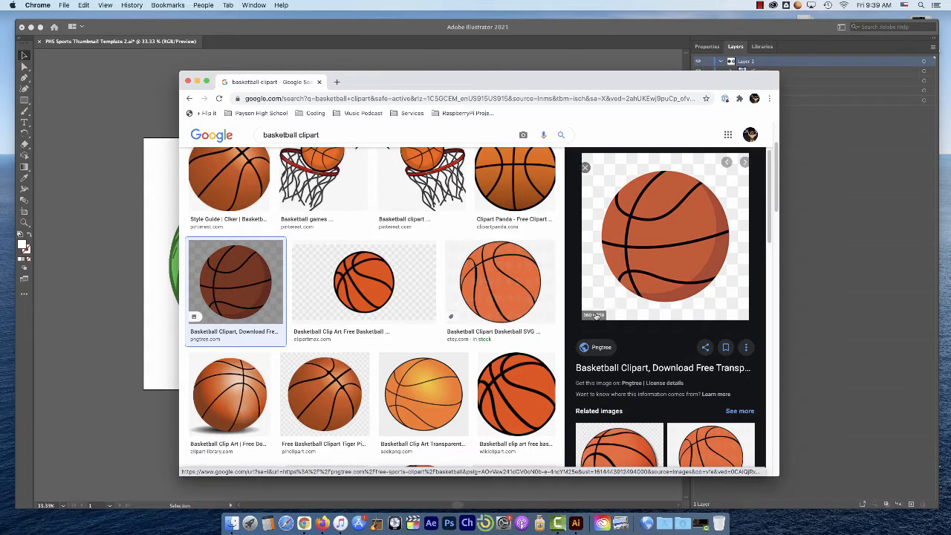
{"action": "right_click", "coordinate": [669, 225]}
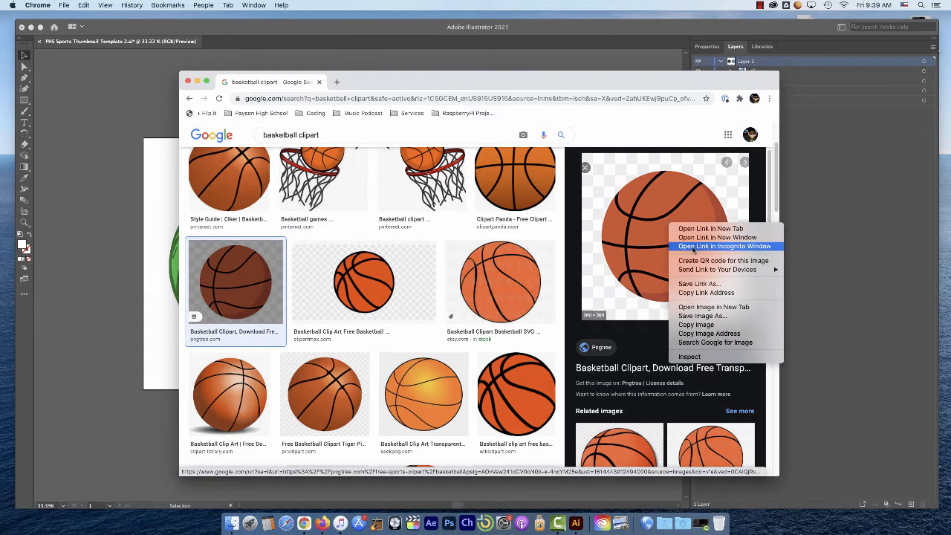
{"action": "left_click", "coordinate": [697, 316]}
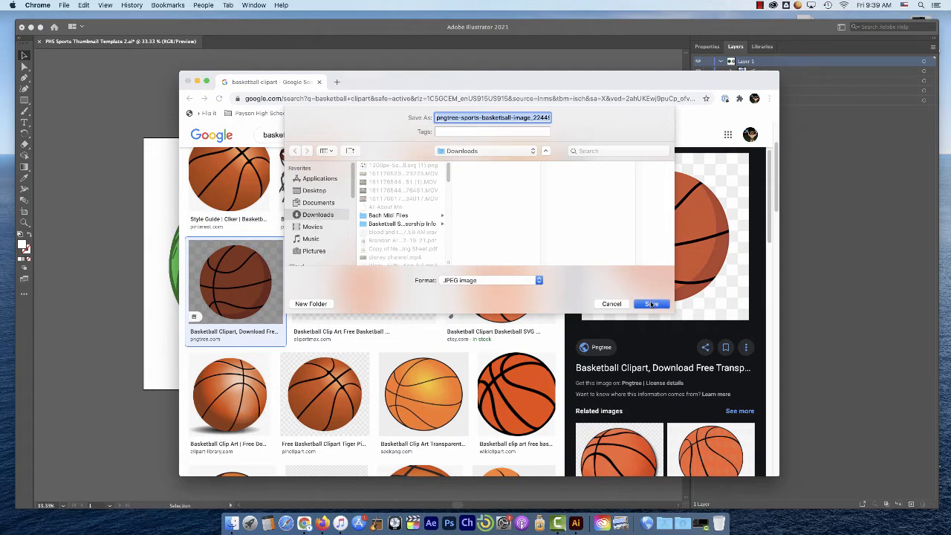
{"action": "left_click", "coordinate": [650, 303]}
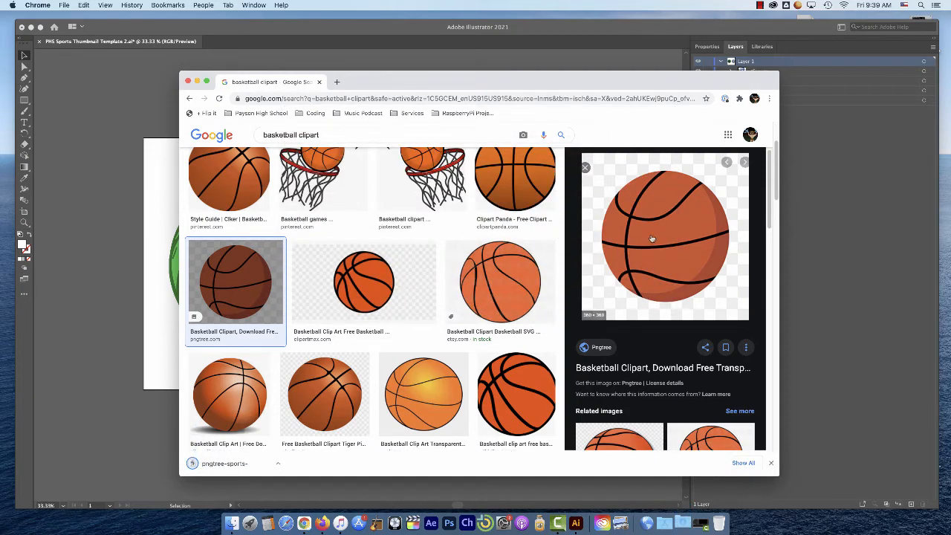
Replace the image search query with "alta hawks logo" and run the search
{"action": "scroll", "coordinate": [375, 235], "scroll_direction": "up", "scroll_amount": 2}
{"action": "scroll", "coordinate": [375, 235], "scroll_direction": "up", "scroll_amount": 1}
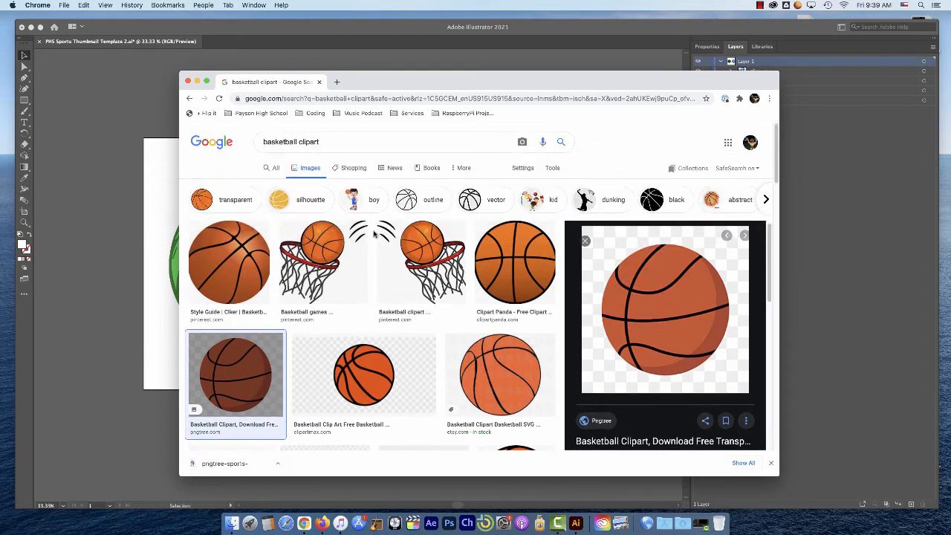
{"action": "left_click_drag", "start_coordinate": [322, 140], "coordinate": [239, 142]}
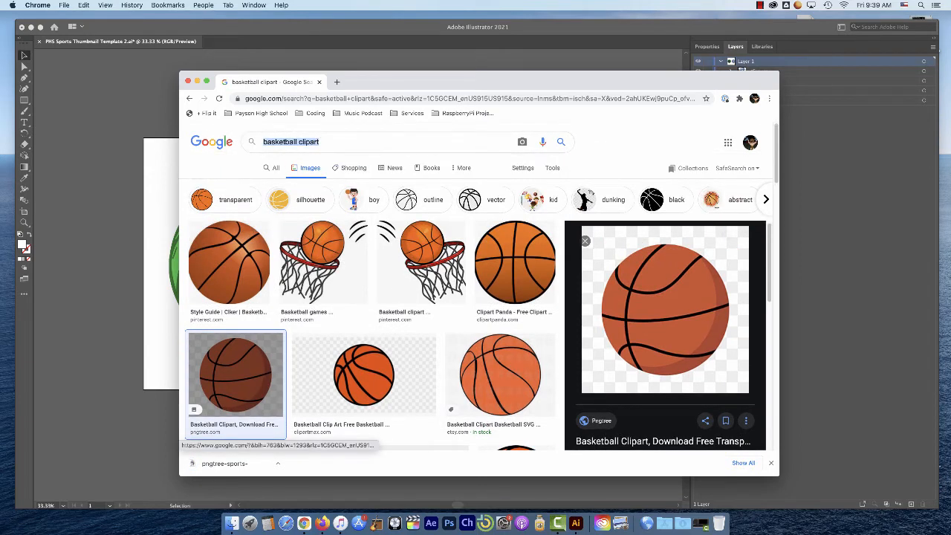
{"action": "type", "text": "alta hawk"}
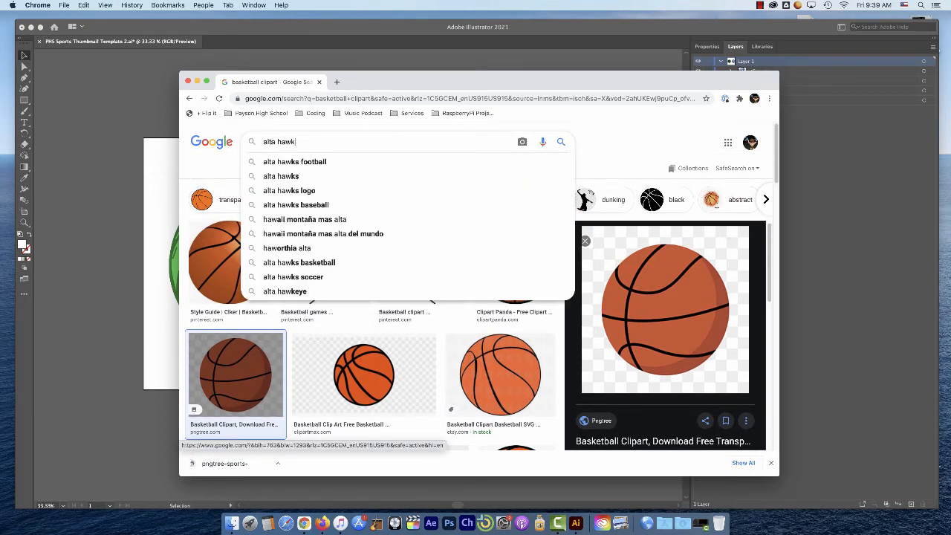
{"action": "type", "text": "s logo"}
{"action": "key", "text": "Return"}
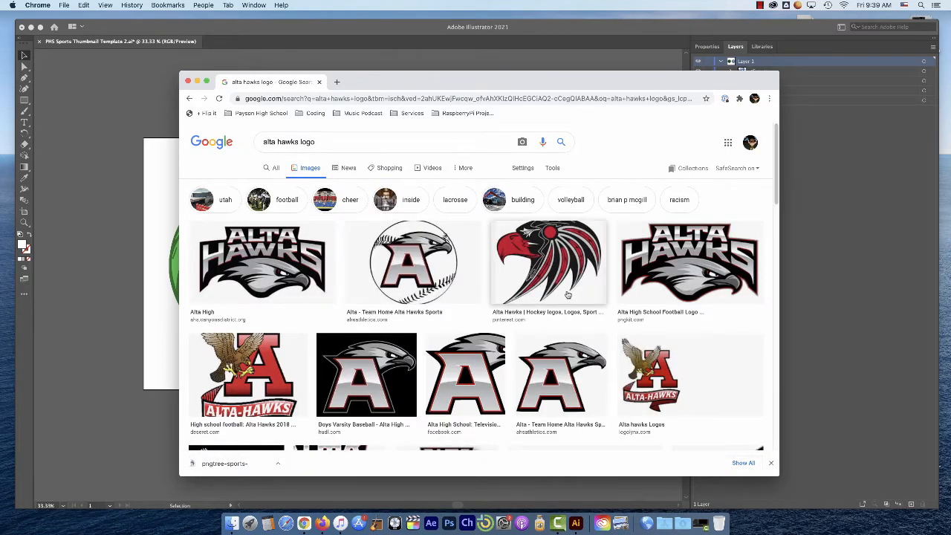
Browse the Alta Hawks image results and preview the grey hawk-head logo from MaxPreps
{"action": "scroll", "coordinate": [567, 295], "scroll_direction": "down", "scroll_amount": 3}
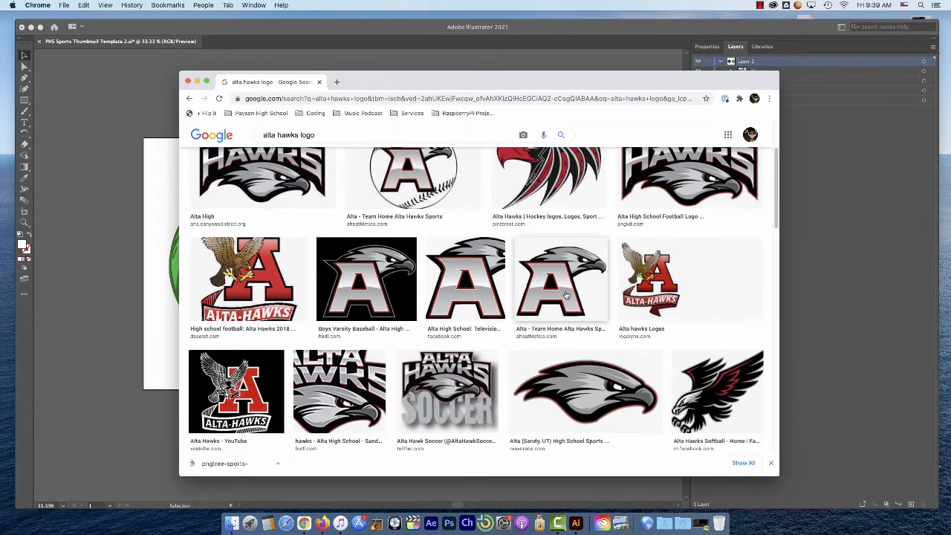
{"action": "scroll", "coordinate": [567, 295], "scroll_direction": "down", "scroll_amount": 1}
{"action": "scroll", "coordinate": [555, 277], "scroll_direction": "up", "scroll_amount": 1}
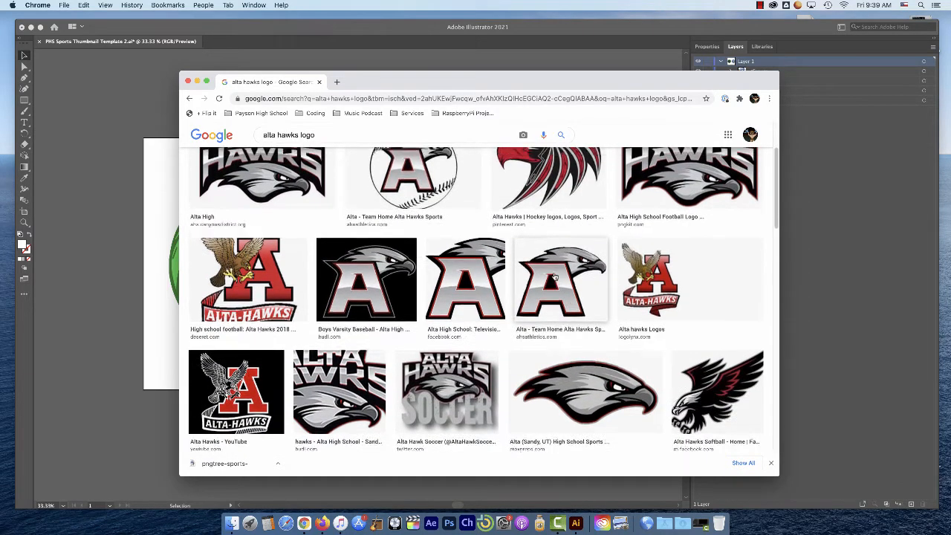
{"action": "scroll", "coordinate": [554, 277], "scroll_direction": "down", "scroll_amount": 1}
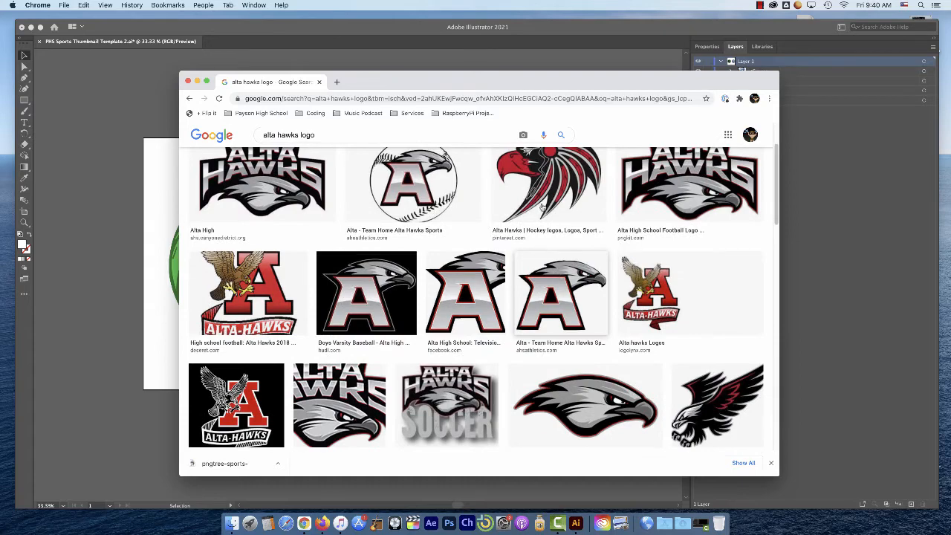
{"action": "left_click_drag", "start_coordinate": [470, 81], "coordinate": [390, 66]}
{"action": "left_click", "coordinate": [545, 394]}
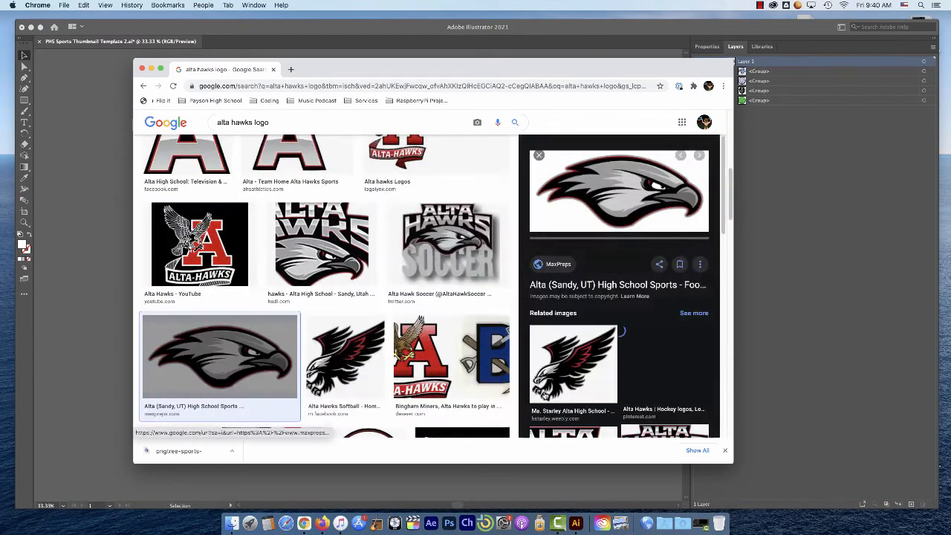
Save the previewed hawk-head logo in the Downloads folder as a GIF image named "hawk"
{"action": "right_click", "coordinate": [613, 187]}
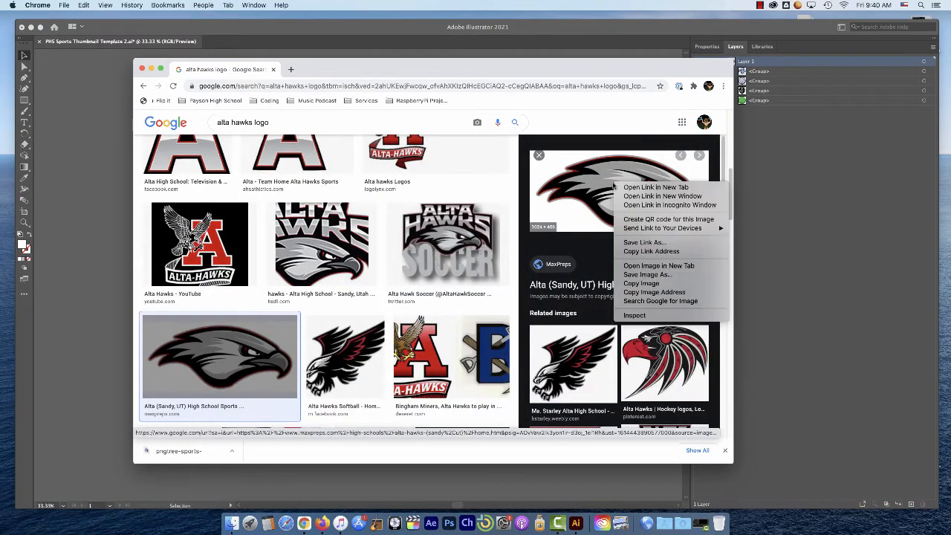
{"action": "left_click", "coordinate": [654, 278]}
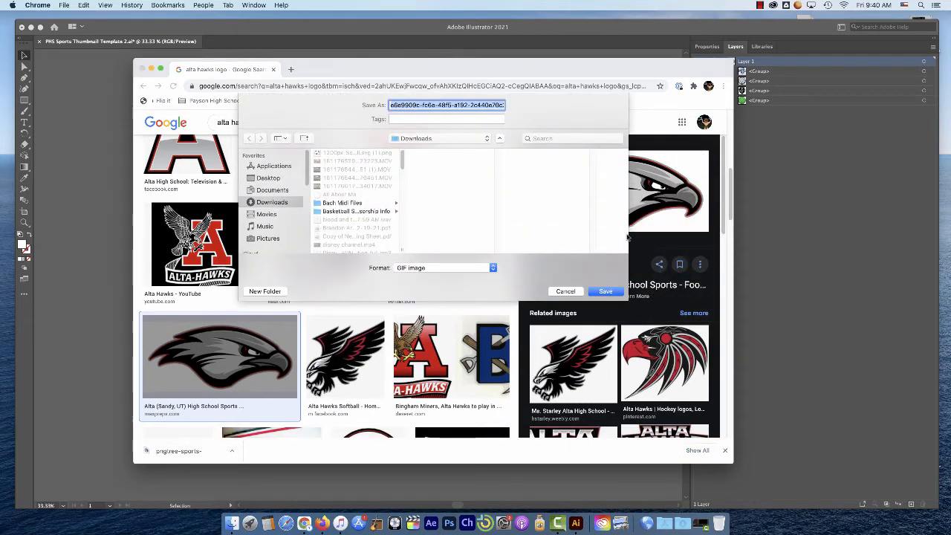
{"action": "type", "text": "h"}
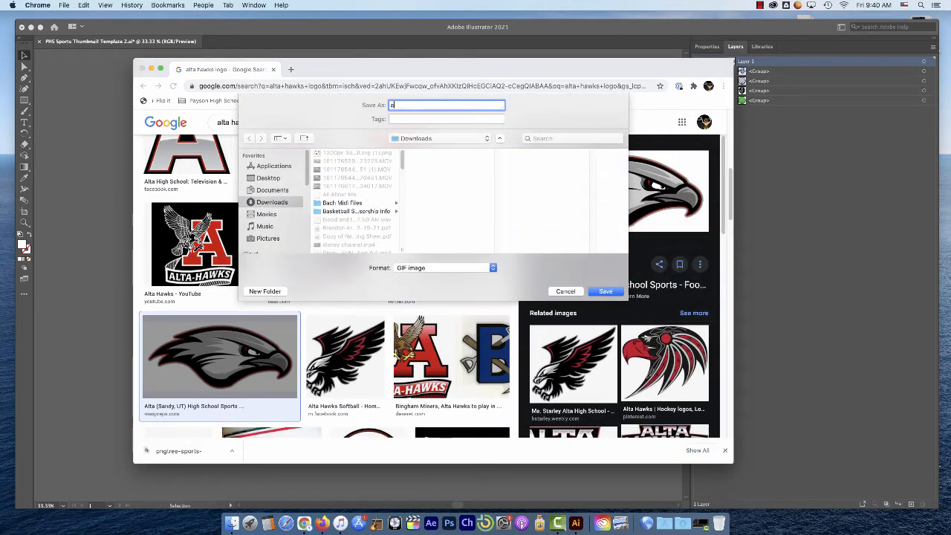
{"action": "type", "text": "awk"}
{"action": "key", "text": "Return"}
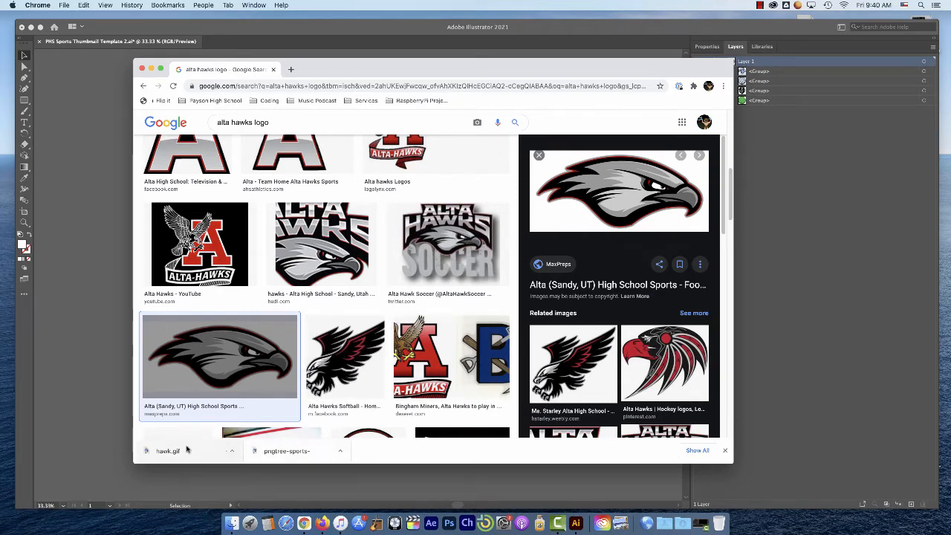
Switch to Finder and show the Downloads folder in a window placed over the browser
{"action": "left_click", "coordinate": [232, 523]}
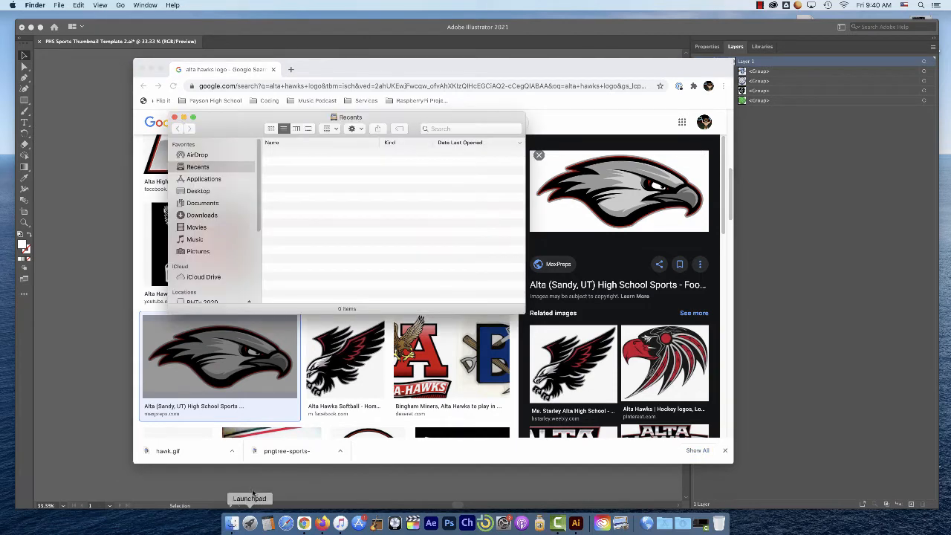
{"action": "left_click_drag", "start_coordinate": [386, 119], "coordinate": [500, 85]}
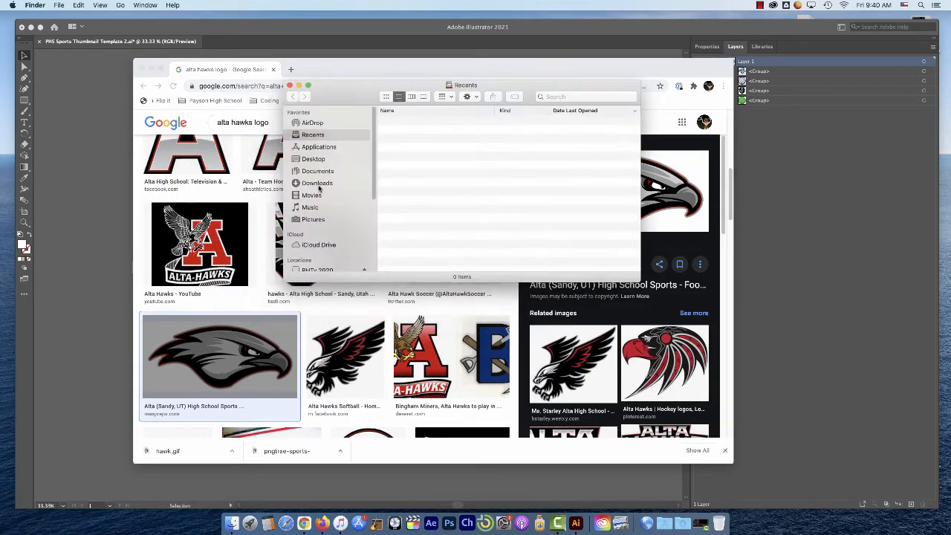
{"action": "left_click", "coordinate": [322, 184]}
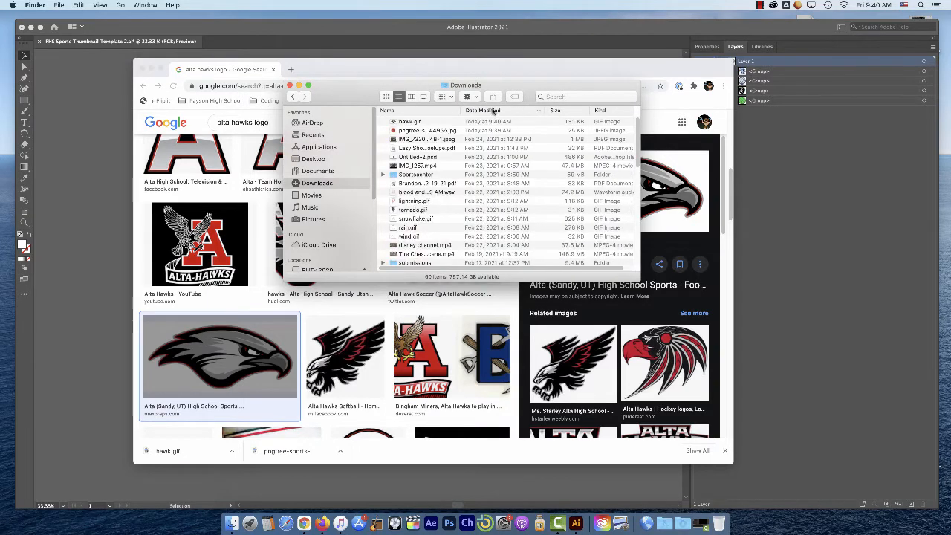
Select hawk.gif together with the pngtree basketball JPEG and open both in Adobe Illustrator 2021
{"action": "left_click", "coordinate": [408, 123]}
{"action": "left_click", "coordinate": [411, 131]}
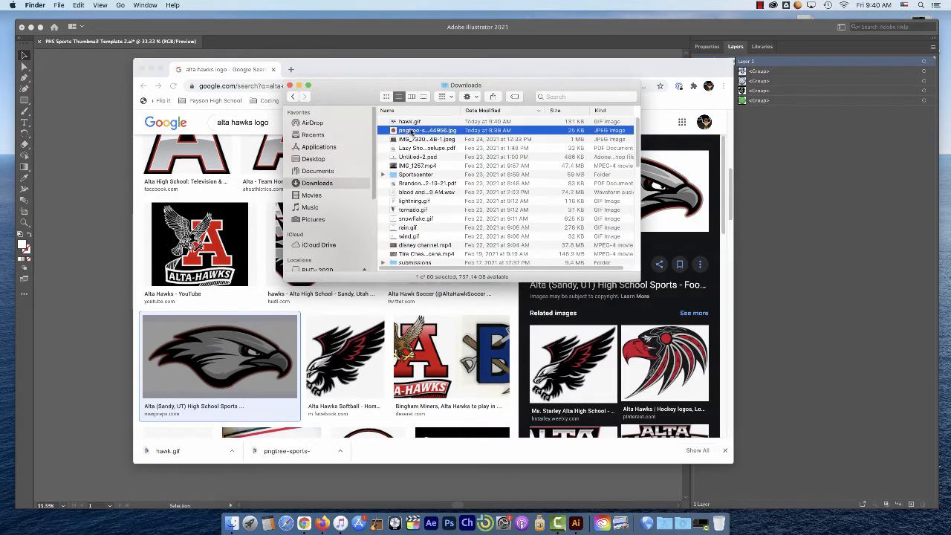
{"action": "left_click", "coordinate": [409, 122]}
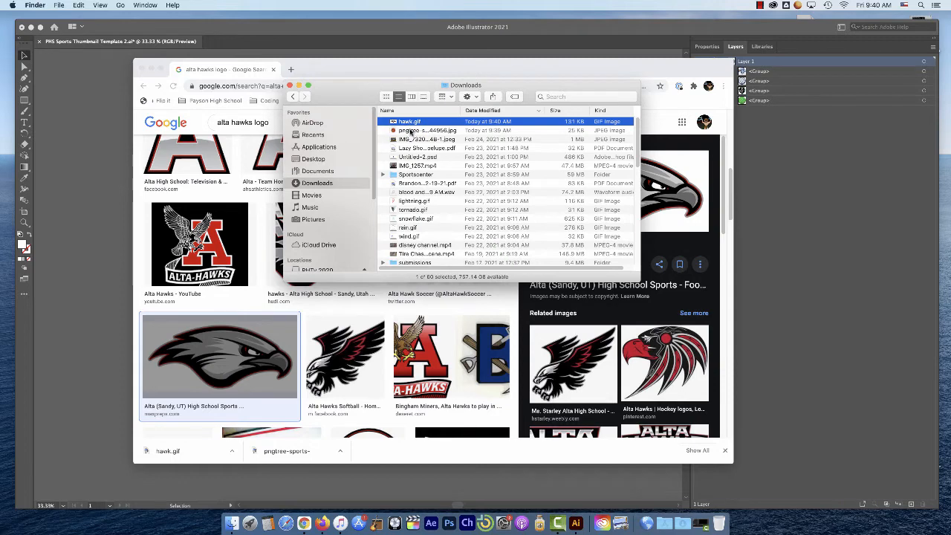
{"action": "left_click", "coordinate": [410, 131], "text": "shift"}
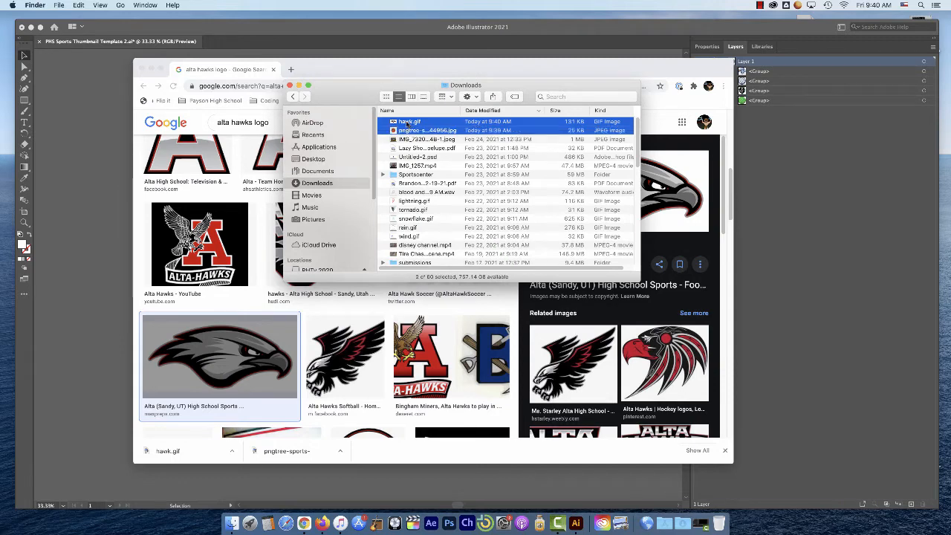
{"action": "right_click", "coordinate": [407, 124]}
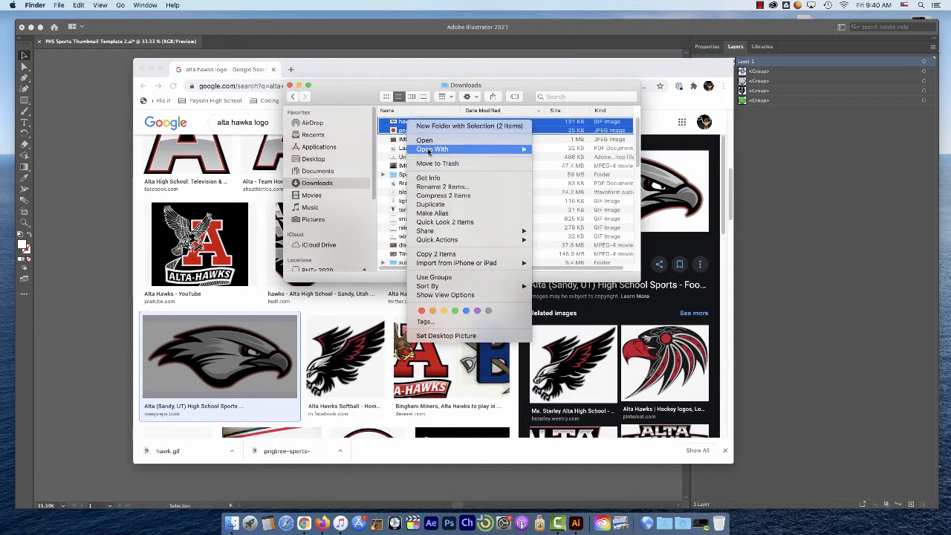
{"action": "mouse_move", "coordinate": [428, 152]}
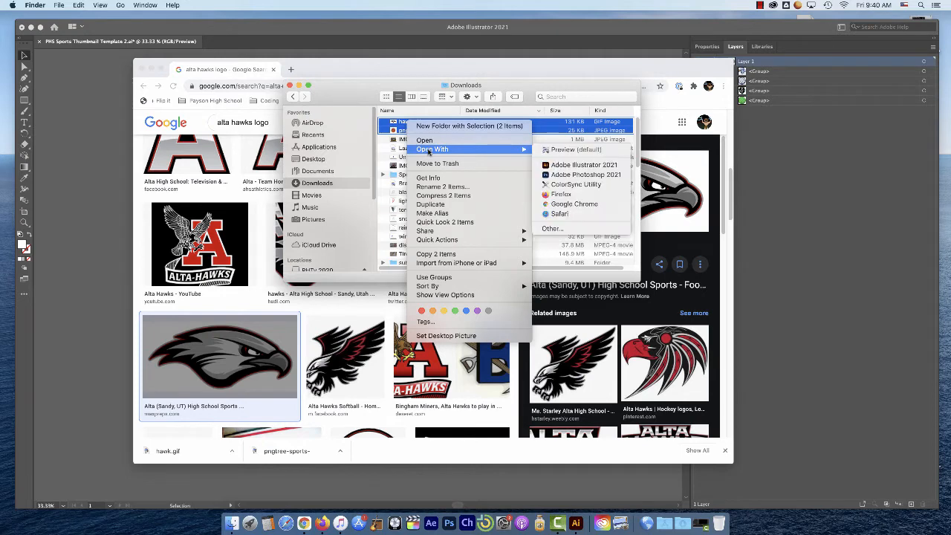
{"action": "left_click", "coordinate": [573, 169]}
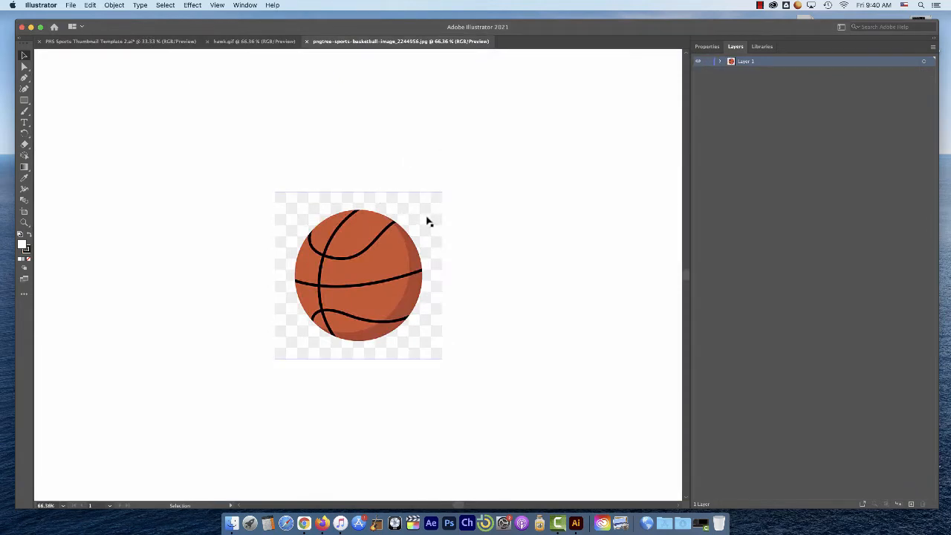
Look over the opened basketball and hawk documents and return to the PHS Sports Thumbnail Template 2 document
{"action": "left_click", "coordinate": [424, 218]}
{"action": "left_click", "coordinate": [258, 43]}
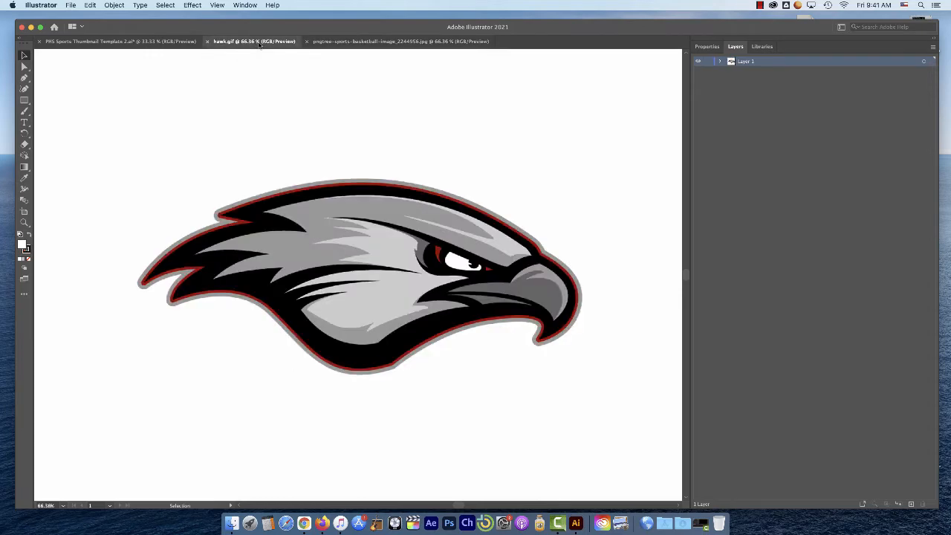
{"action": "left_click", "coordinate": [148, 44]}
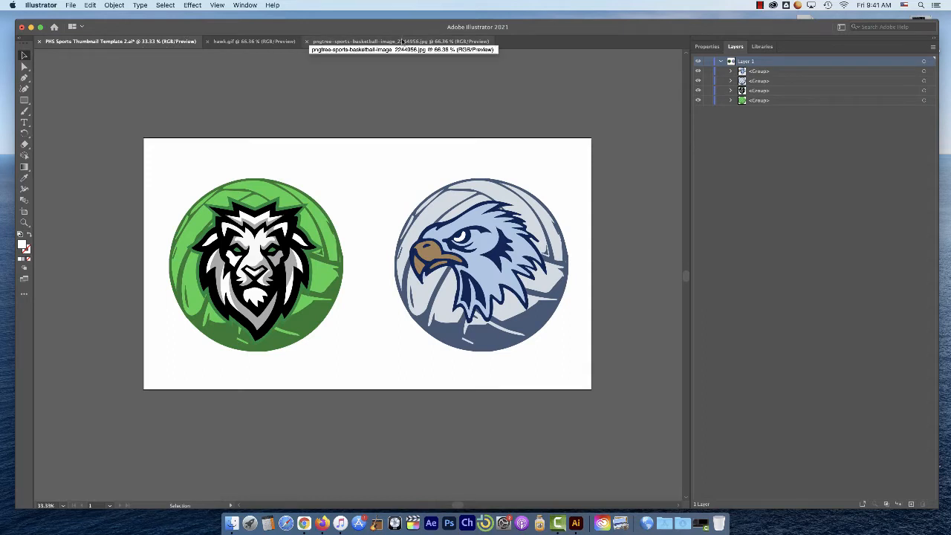
Copy the hawk image from hawk.gif and paste it into the PHS Sports Thumbnail Template 2 document
{"action": "left_click", "coordinate": [280, 41]}
{"action": "left_click", "coordinate": [390, 235]}
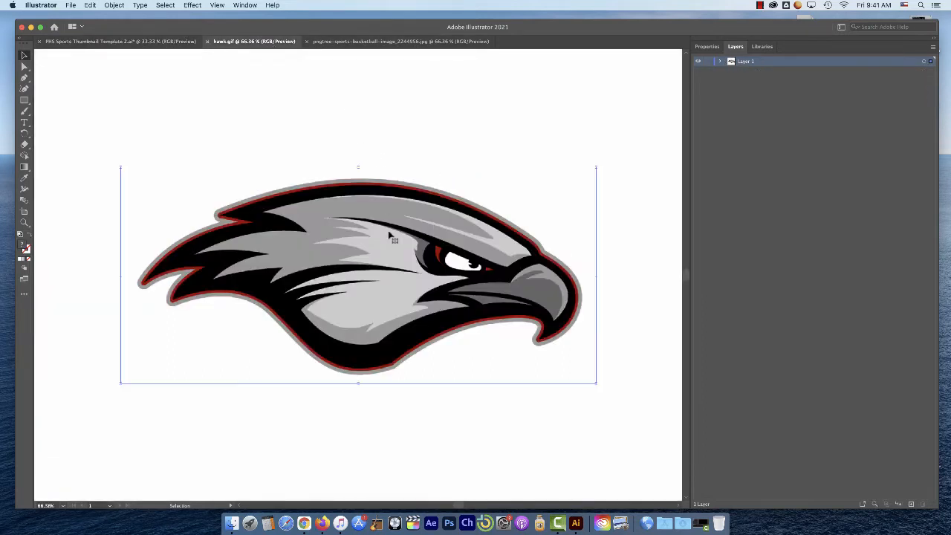
{"action": "right_click", "coordinate": [370, 244]}
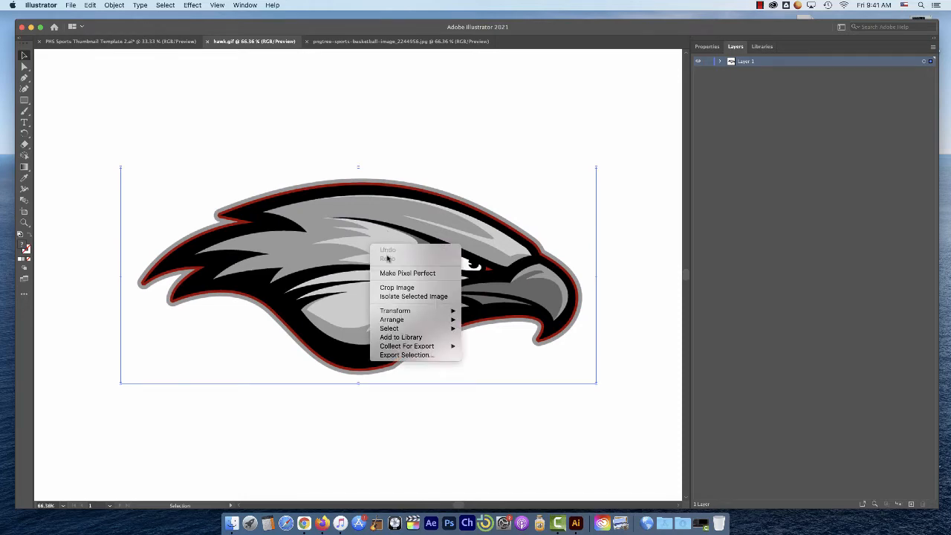
{"action": "mouse_move", "coordinate": [410, 321]}
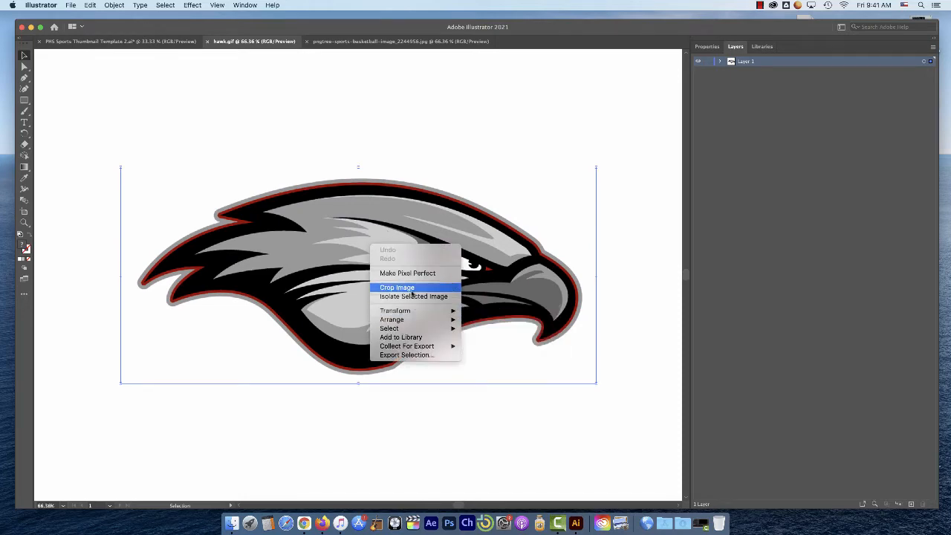
{"action": "left_click", "coordinate": [343, 204]}
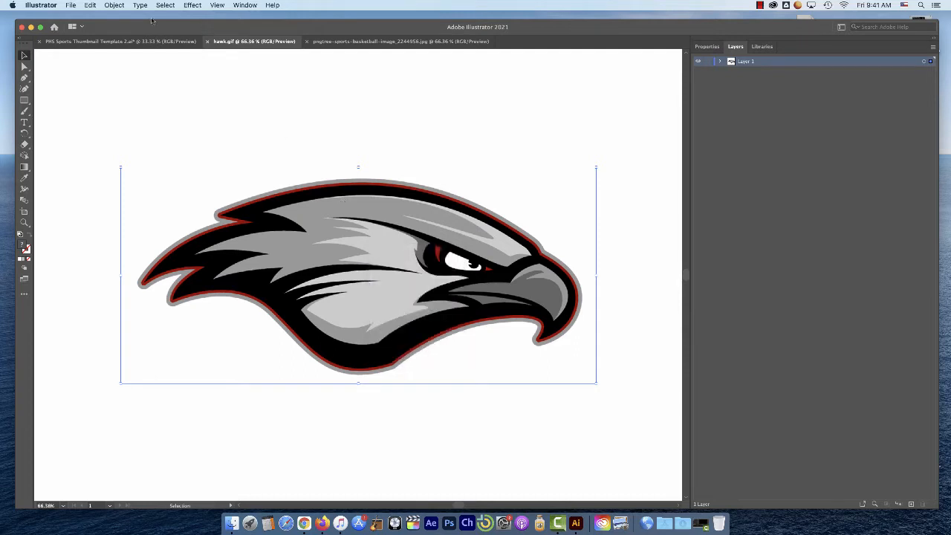
{"action": "left_click", "coordinate": [93, 6]}
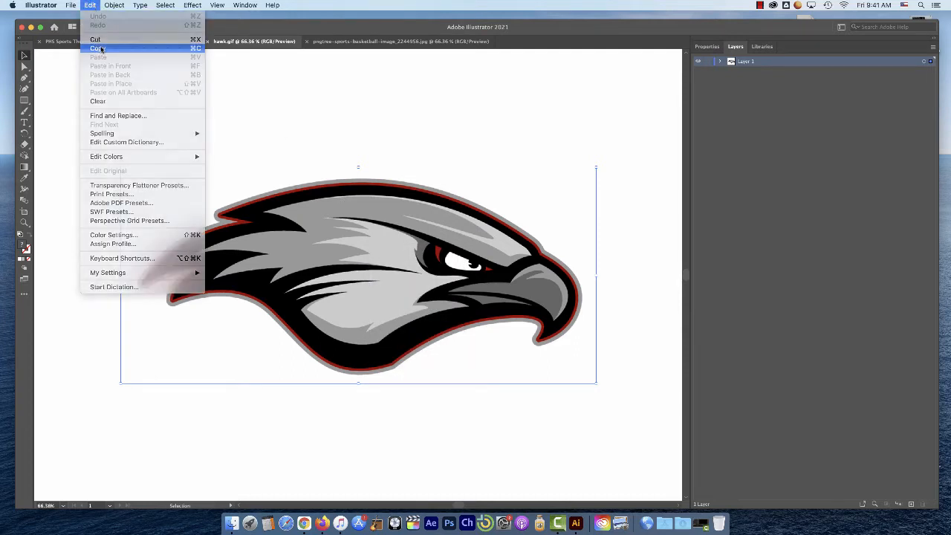
{"action": "left_click", "coordinate": [154, 45]}
{"action": "left_click", "coordinate": [152, 42]}
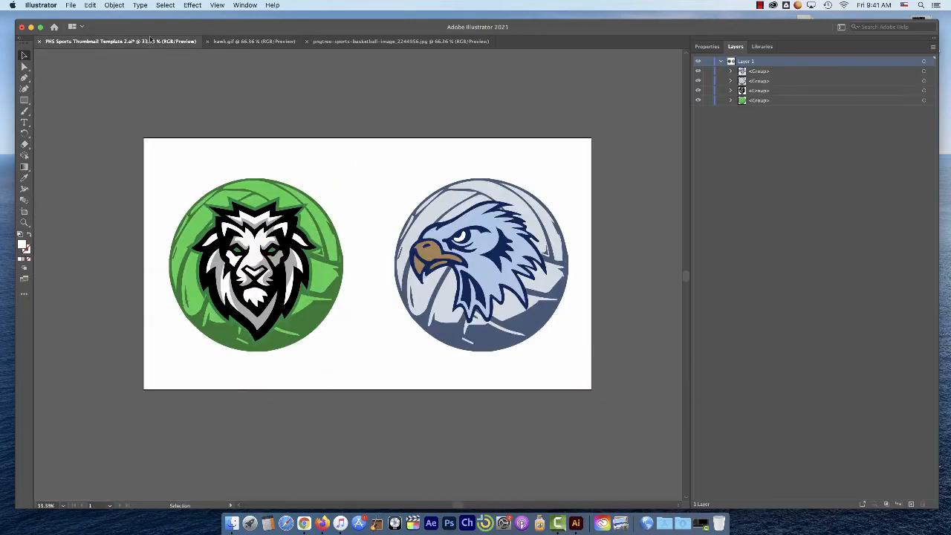
{"action": "left_click", "coordinate": [90, 5]}
{"action": "left_click", "coordinate": [105, 58]}
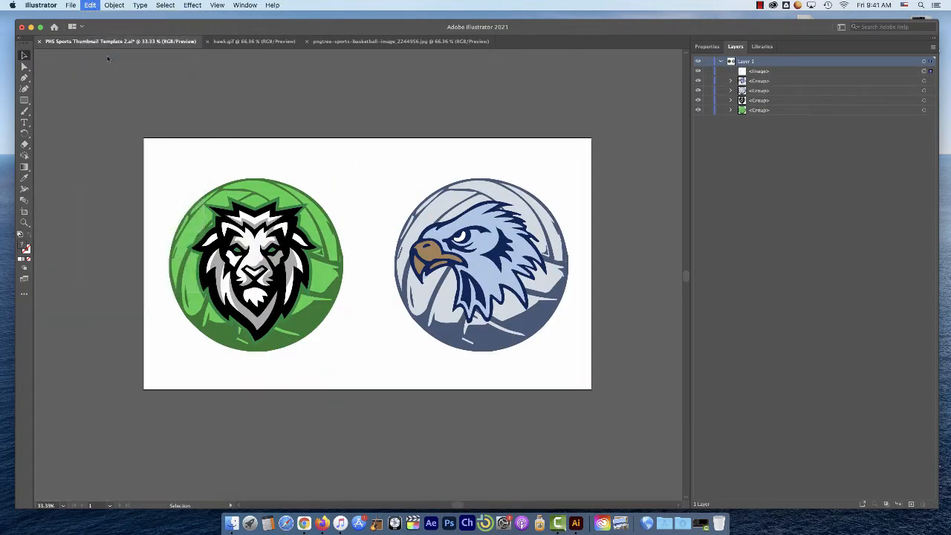
Move the pasted hawk image around over the volleyball logos to compare its white background, ending at the artboard's lower middle
{"action": "left_click_drag", "start_coordinate": [428, 238], "coordinate": [531, 232]}
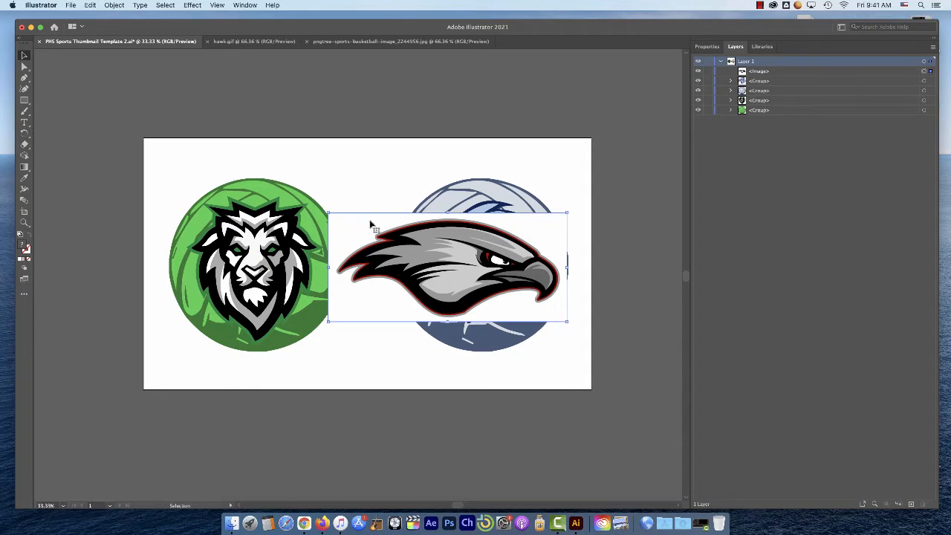
{"action": "left_click_drag", "start_coordinate": [524, 242], "coordinate": [548, 198]}
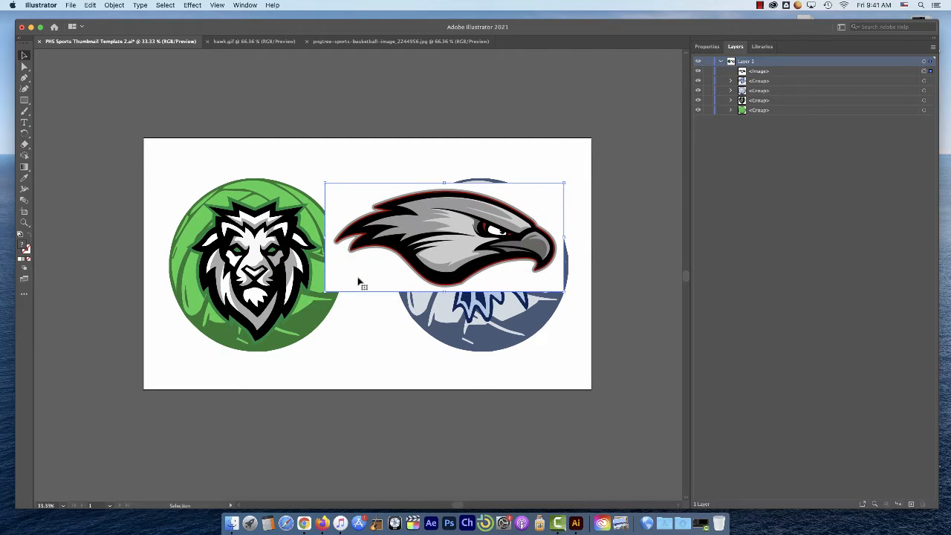
{"action": "left_click", "coordinate": [370, 321]}
{"action": "left_click", "coordinate": [376, 281]}
{"action": "left_click_drag", "start_coordinate": [545, 206], "coordinate": [507, 254]}
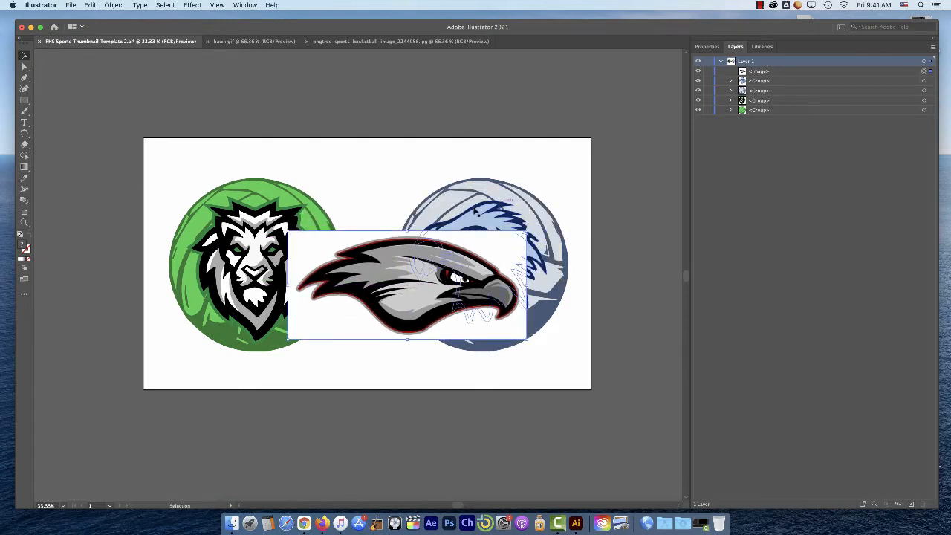
{"action": "left_click_drag", "start_coordinate": [519, 251], "coordinate": [441, 294]}
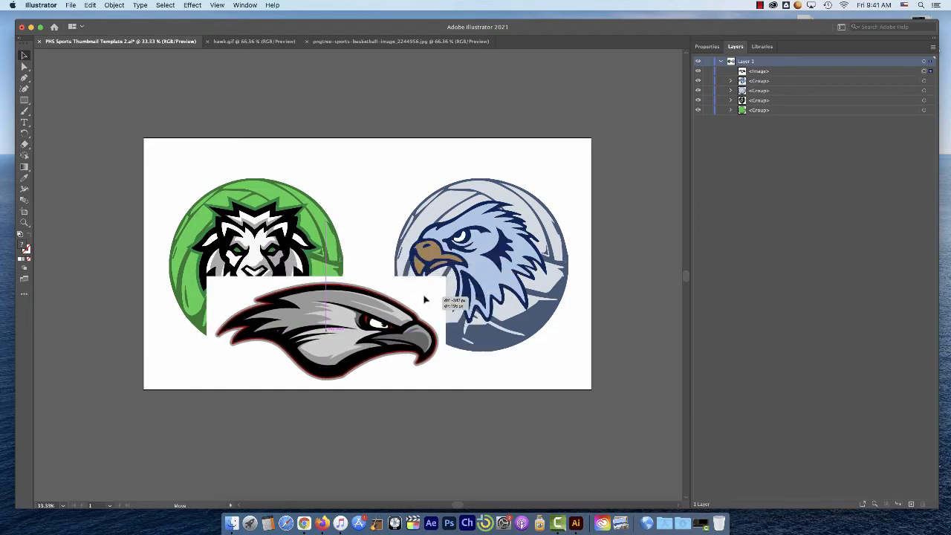
Move the blue hawk head up off its volleyball to show the ball behind, and put it back
{"action": "left_click", "coordinate": [508, 223]}
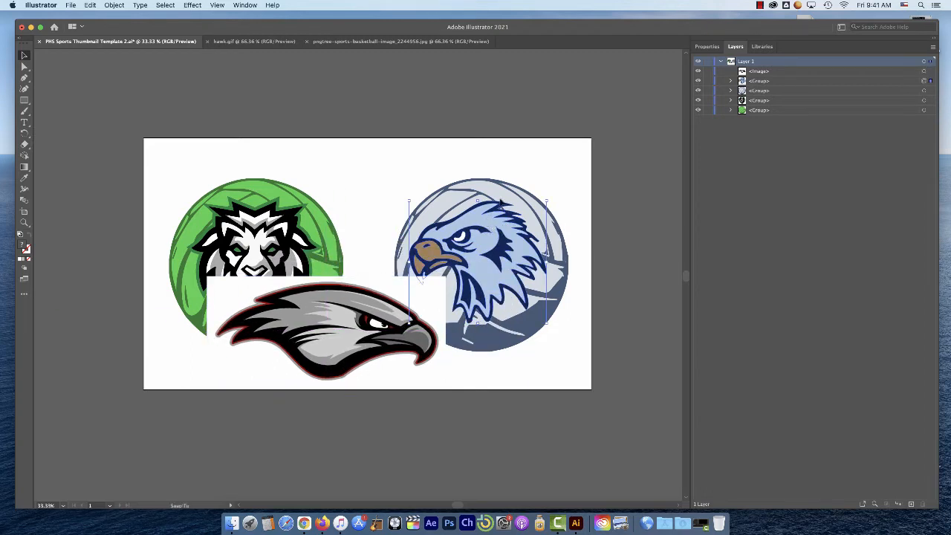
{"action": "left_click_drag", "start_coordinate": [491, 225], "coordinate": [509, 172]}
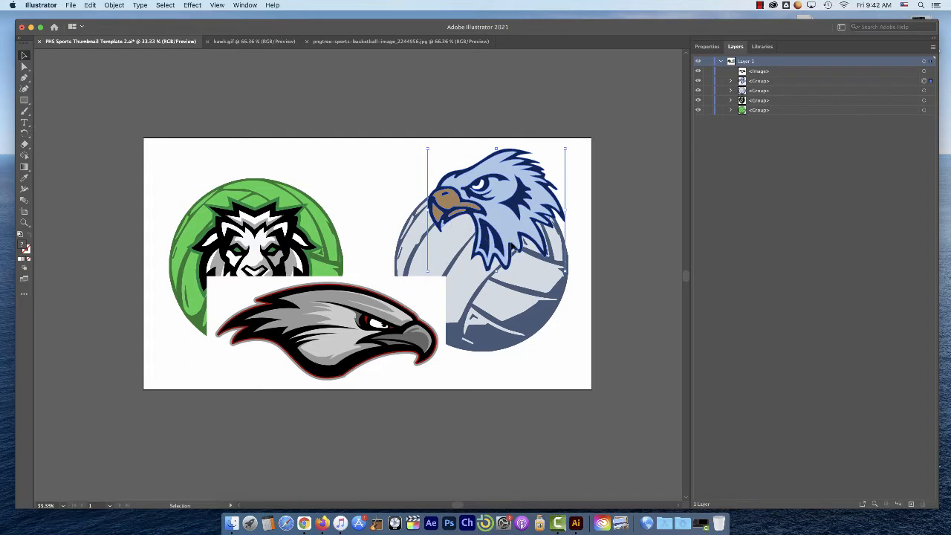
{"action": "left_click", "coordinate": [499, 316]}
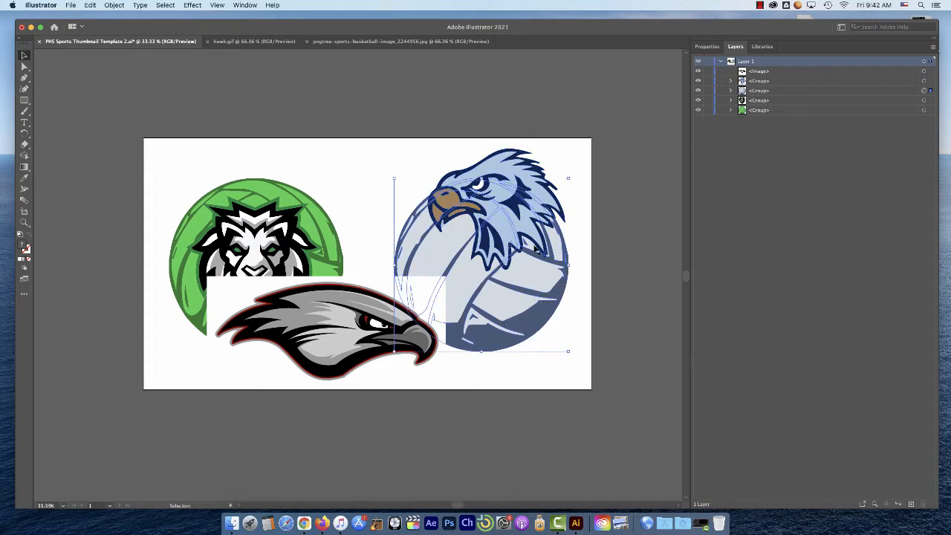
{"action": "left_click_drag", "start_coordinate": [534, 200], "coordinate": [506, 253]}
Move the pasted hawk image to the artboard's upper middle, overlapping the lion and blue hawk logos
{"action": "left_click", "coordinate": [286, 309]}
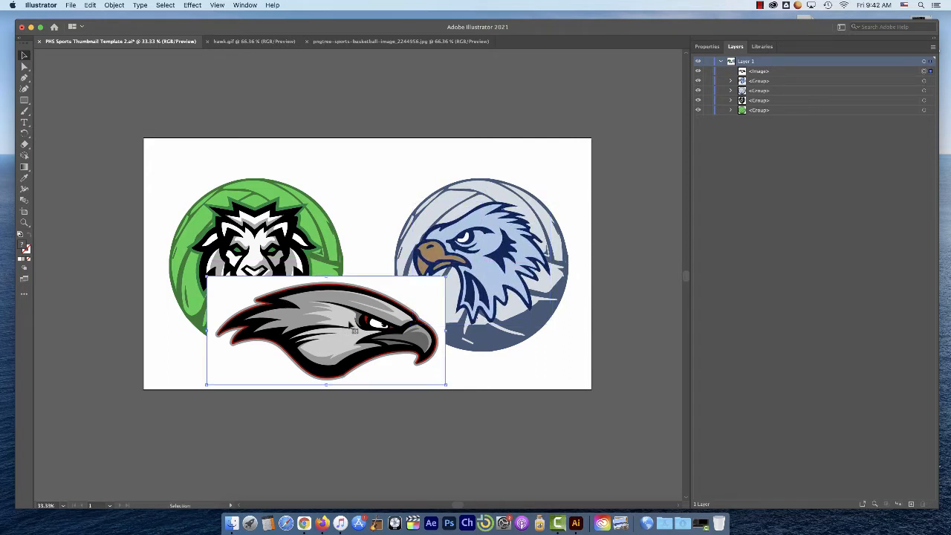
{"action": "left_click_drag", "start_coordinate": [414, 309], "coordinate": [441, 202]}
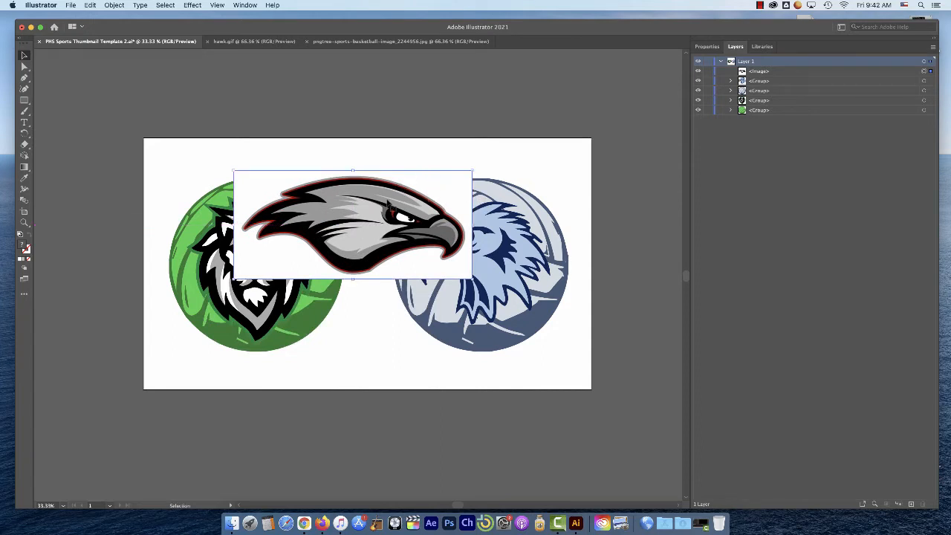
Image Trace the pasted hawk image with the Black and White Logo preset
{"action": "left_click", "coordinate": [707, 47]}
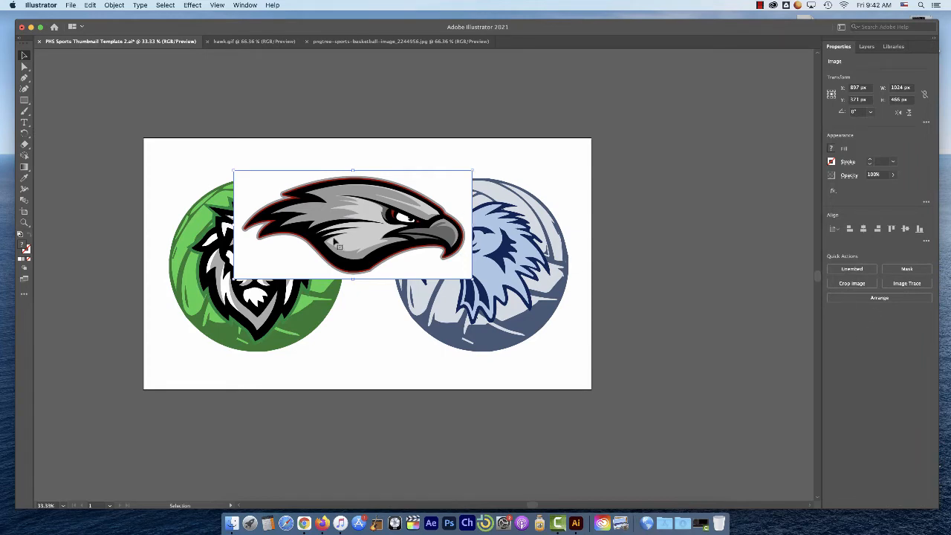
{"action": "left_click", "coordinate": [416, 160]}
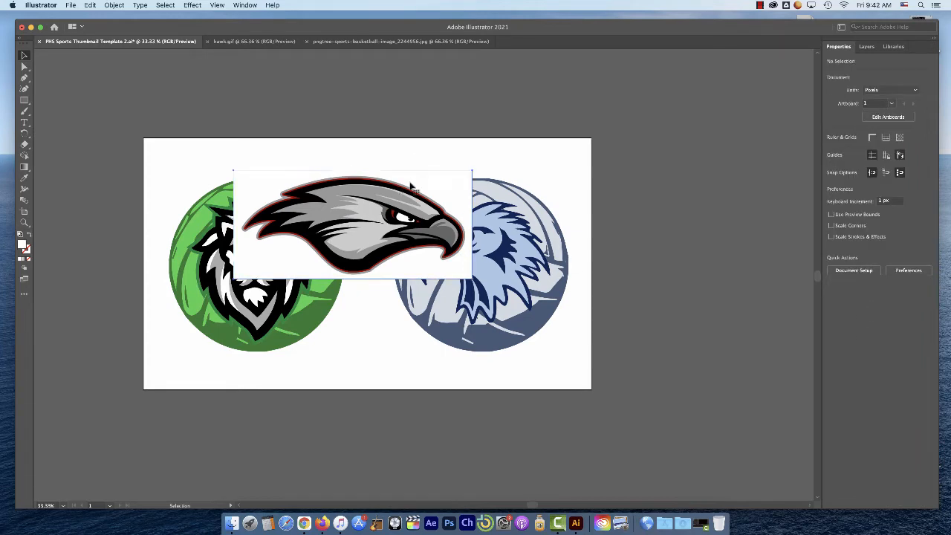
{"action": "left_click", "coordinate": [414, 185]}
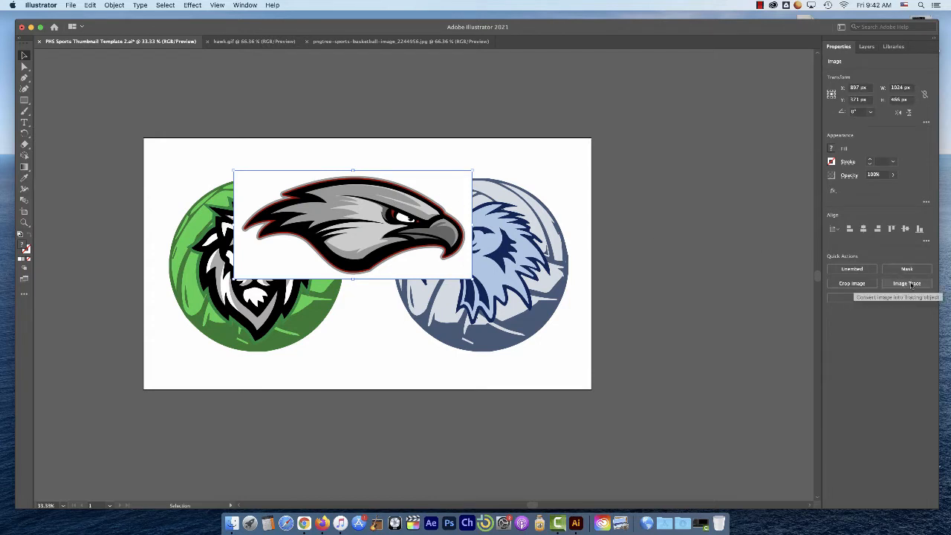
{"action": "left_click", "coordinate": [912, 285]}
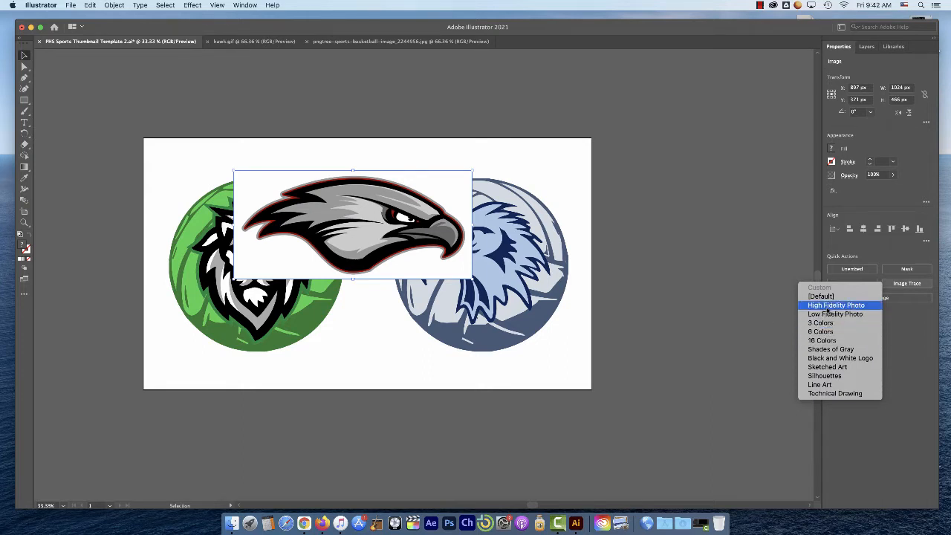
{"action": "left_click", "coordinate": [836, 359]}
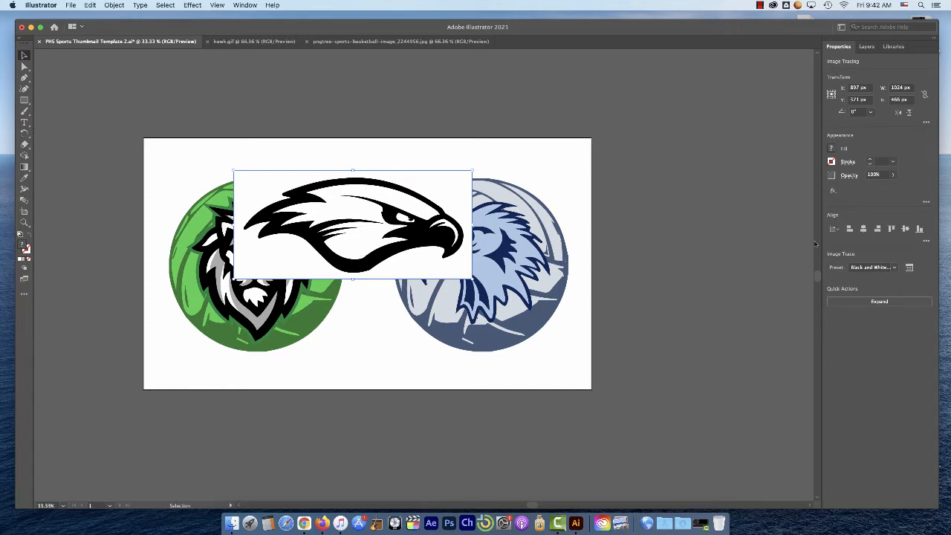
Try lower and higher Threshold values on the hawk's black and white tracing in the detailed Image Trace settings
{"action": "left_click", "coordinate": [910, 268]}
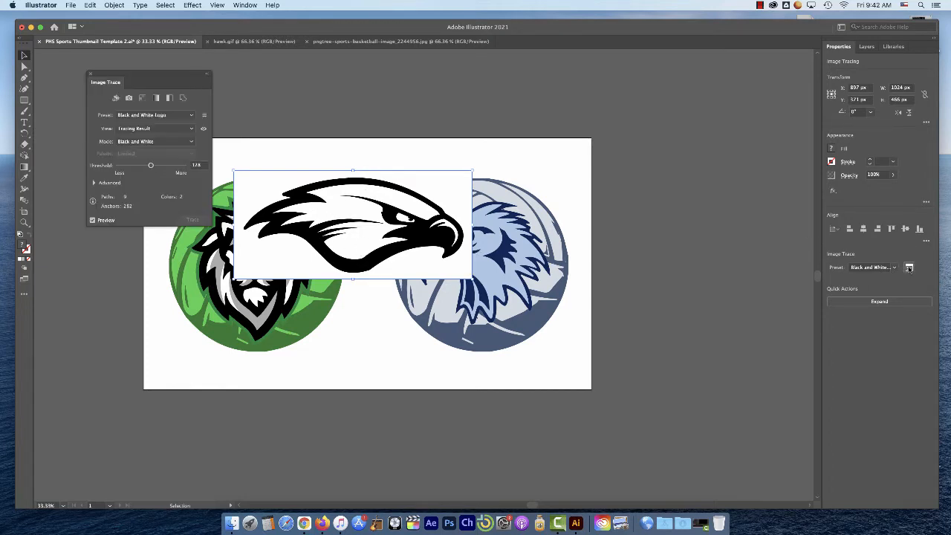
{"action": "mouse_move", "coordinate": [170, 75]}
{"action": "left_mouse_down"}
{"action": "mouse_move", "coordinate": [727, 109]}
{"action": "mouse_move", "coordinate": [771, 223]}
{"action": "left_mouse_up"}
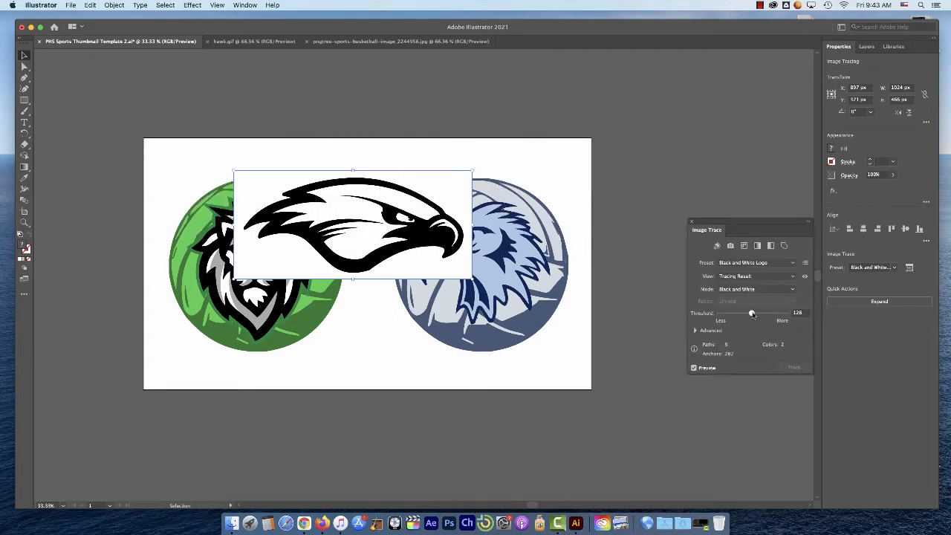
{"action": "left_click_drag", "start_coordinate": [752, 314], "coordinate": [737, 313]}
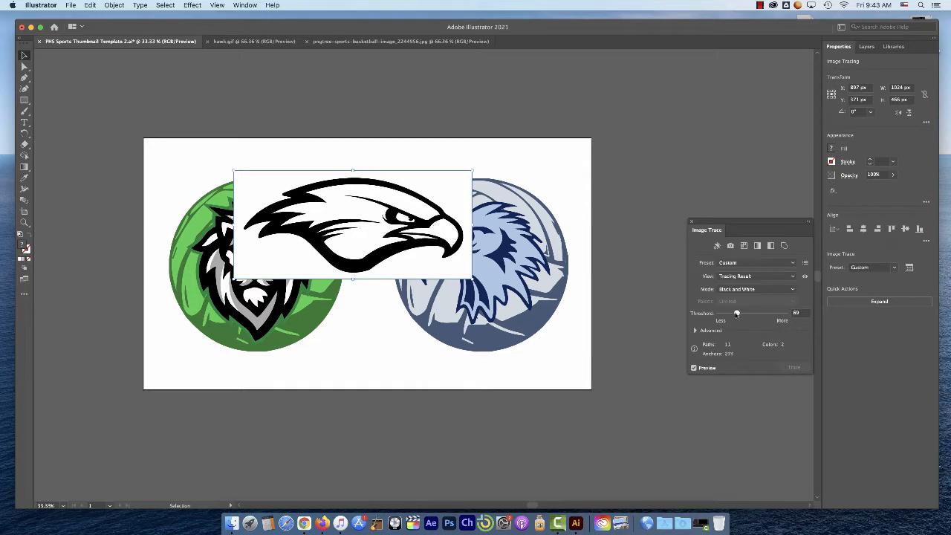
{"action": "mouse_move", "coordinate": [729, 314]}
{"action": "left_mouse_down"}
{"action": "mouse_move", "coordinate": [762, 314]}
{"action": "mouse_move", "coordinate": [750, 314]}
{"action": "left_mouse_up"}
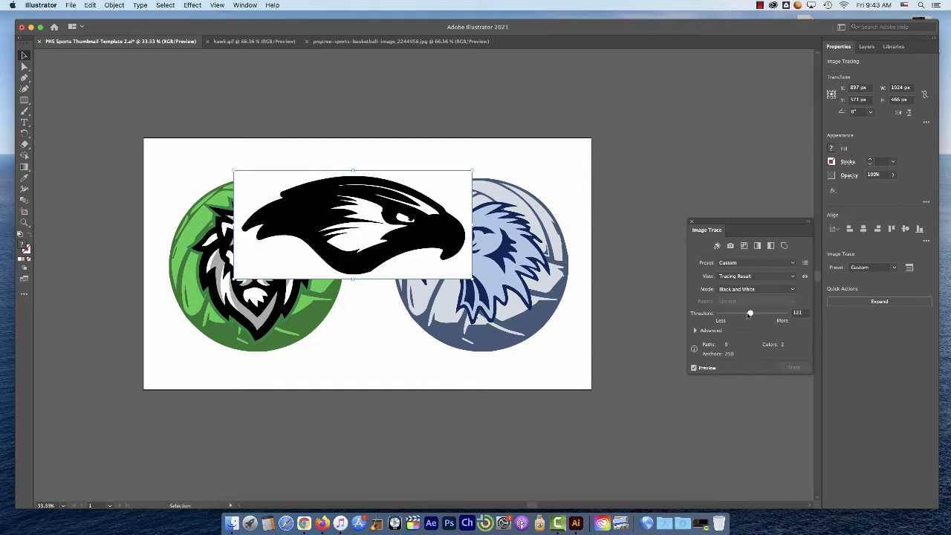
{"action": "left_click", "coordinate": [691, 222]}
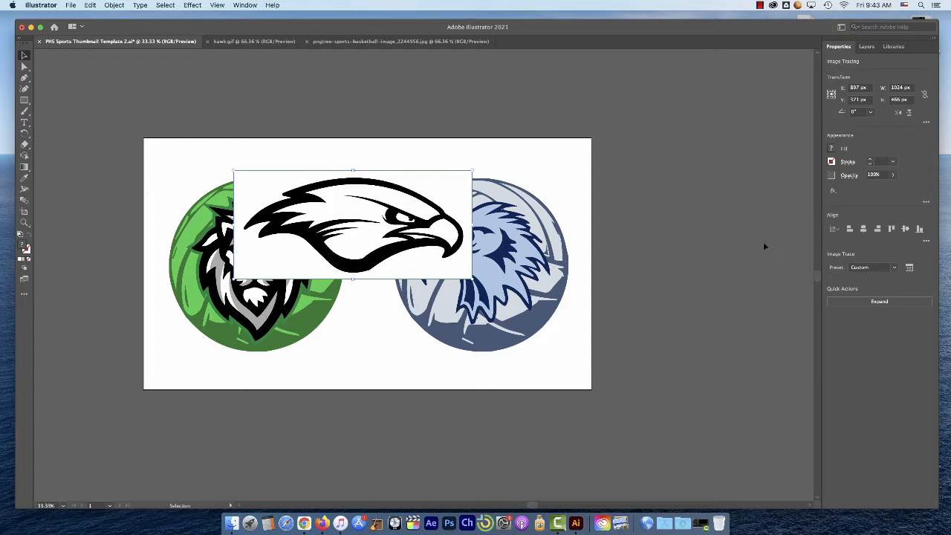
Change the hawk's tracing preset to 6 Colors and expand the tracing into paths
{"action": "left_click", "coordinate": [897, 272]}
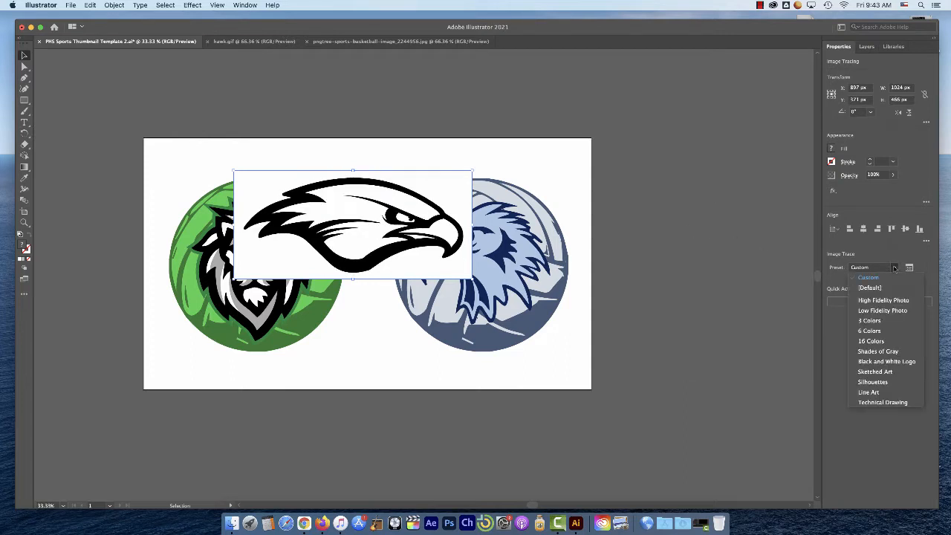
{"action": "left_click", "coordinate": [868, 331]}
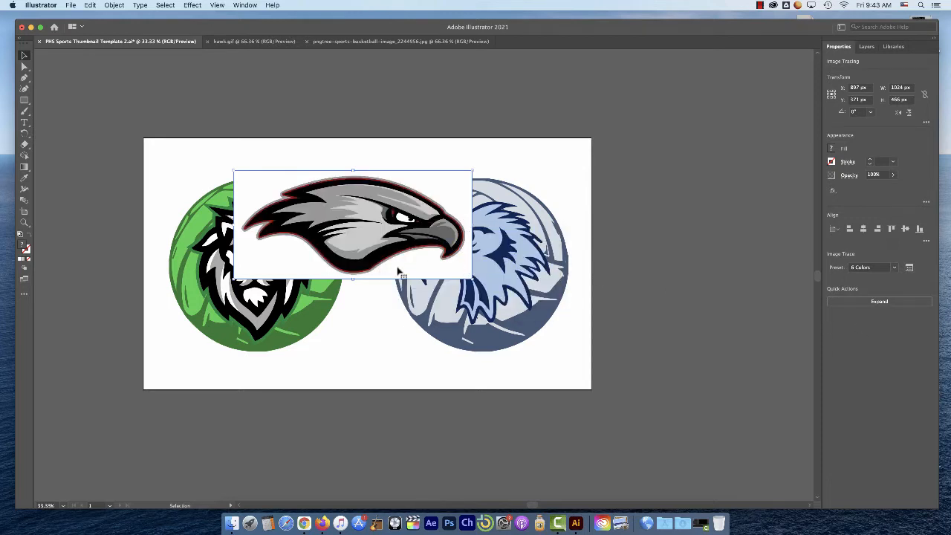
{"action": "left_click", "coordinate": [873, 302]}
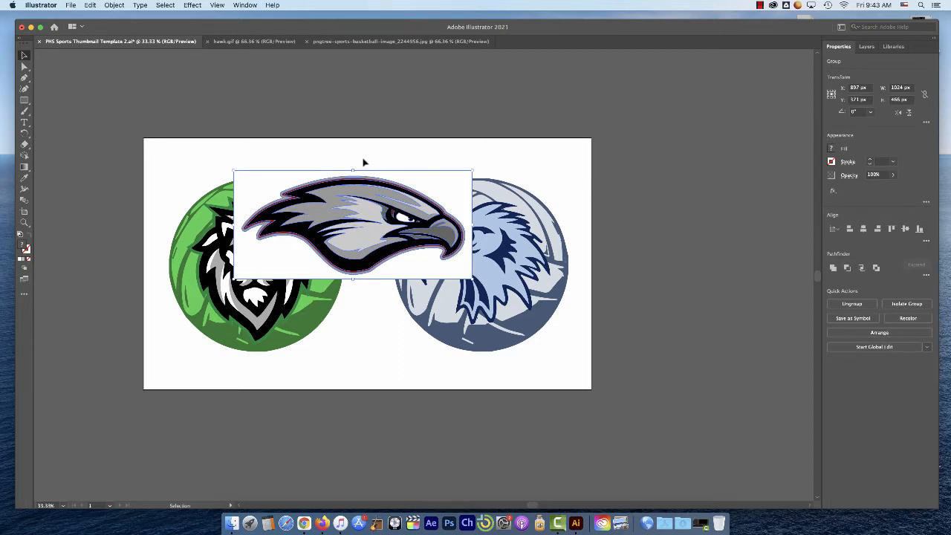
Select the expanded hawk group and move it around over the two volleyballs, leaving it slightly lower with its white background still attached
{"action": "left_click", "coordinate": [533, 157]}
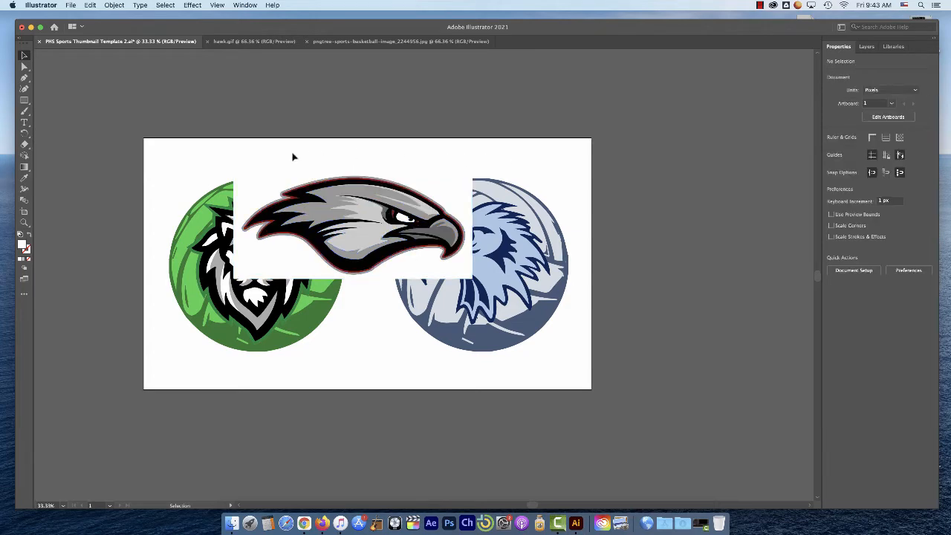
{"action": "left_click", "coordinate": [444, 184]}
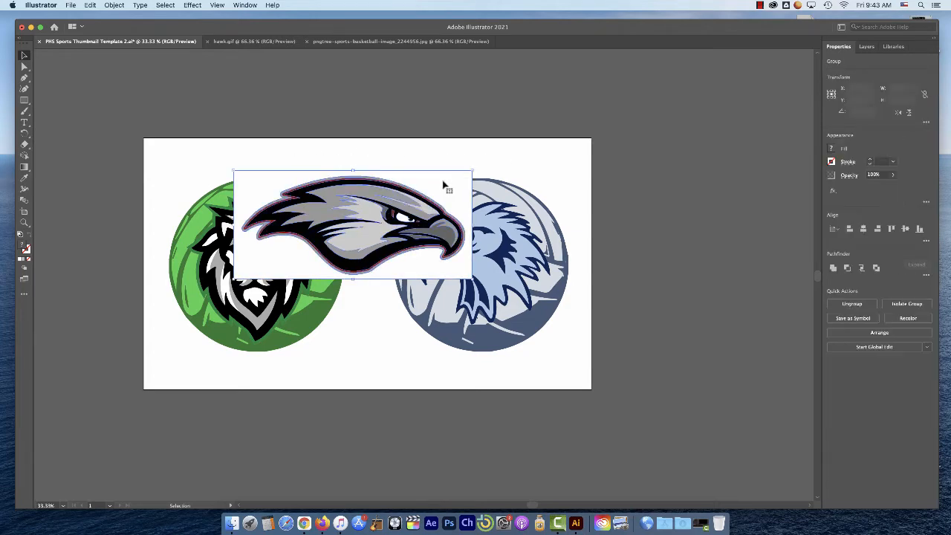
{"action": "left_click", "coordinate": [531, 165]}
{"action": "left_click", "coordinate": [441, 194]}
{"action": "left_click", "coordinate": [520, 165]}
{"action": "left_click", "coordinate": [417, 184]}
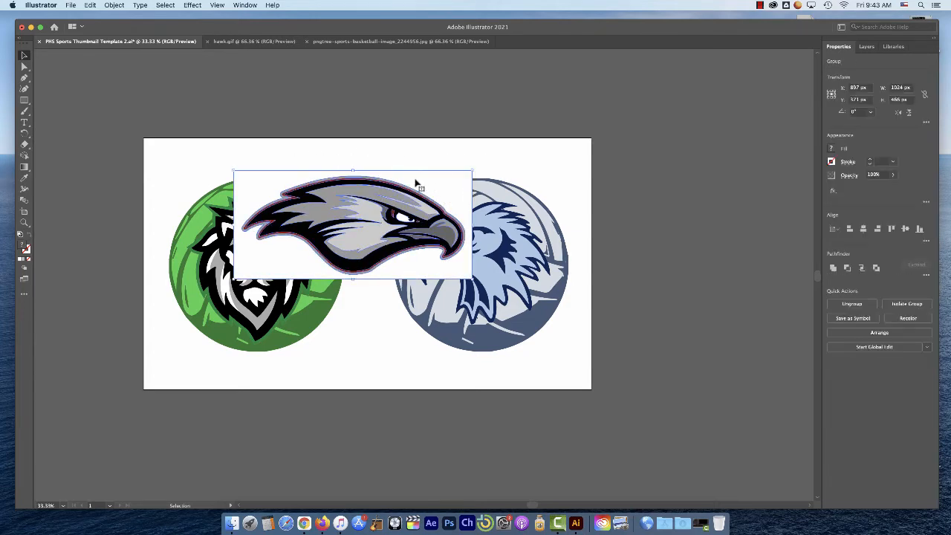
{"action": "left_click_drag", "start_coordinate": [348, 220], "coordinate": [376, 214]}
{"action": "left_click_drag", "start_coordinate": [469, 179], "coordinate": [459, 157]}
{"action": "left_click", "coordinate": [516, 157]}
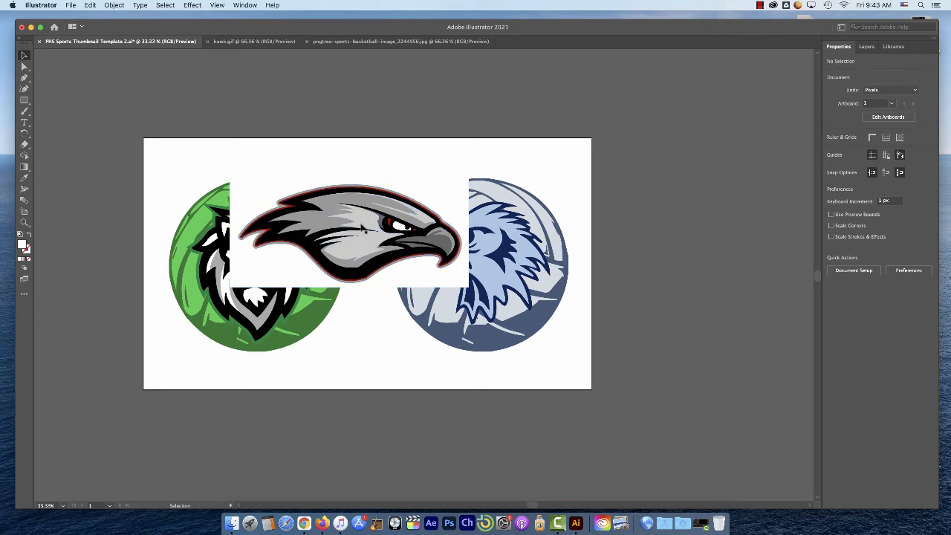
Isolate the hawk group and select its light grey face, brow and white eye shapes one by one
{"action": "double_click", "coordinate": [362, 228]}
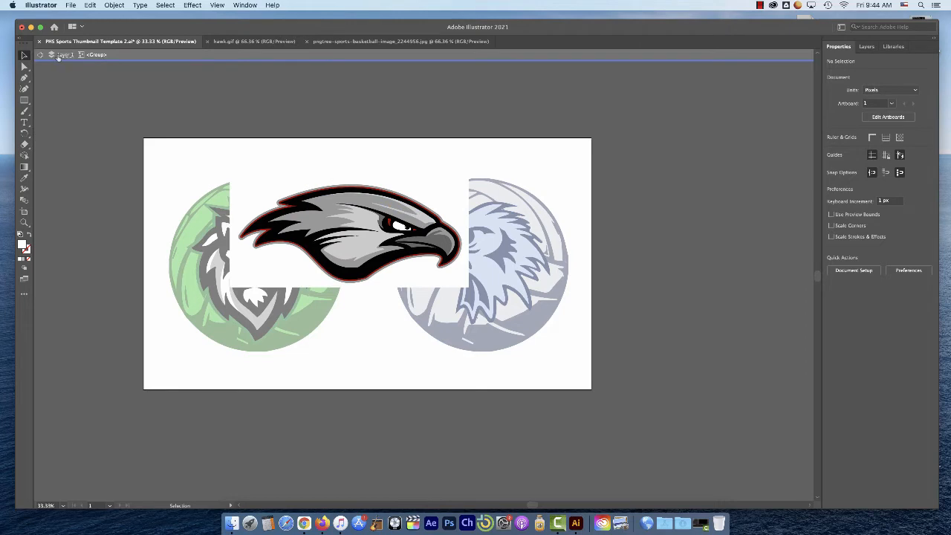
{"action": "left_click", "coordinate": [320, 212]}
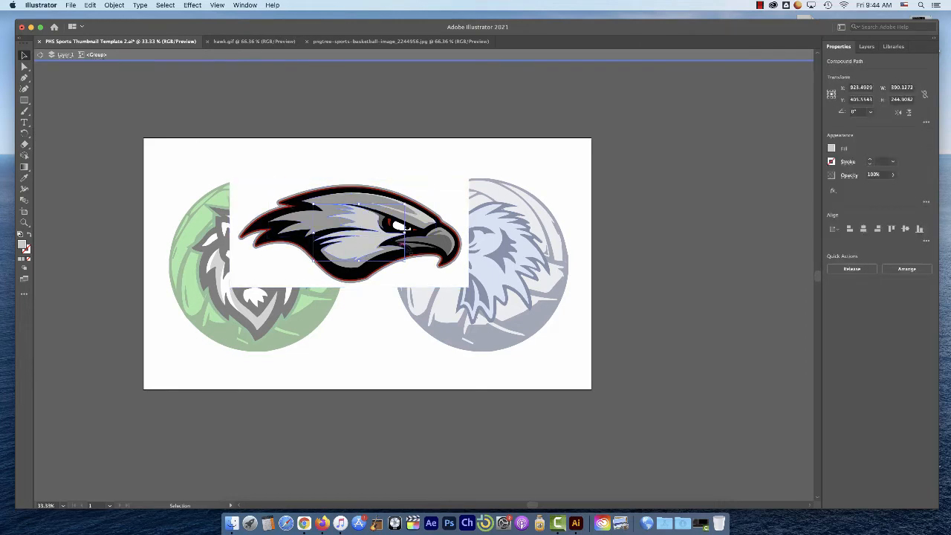
{"action": "left_click", "coordinate": [449, 237]}
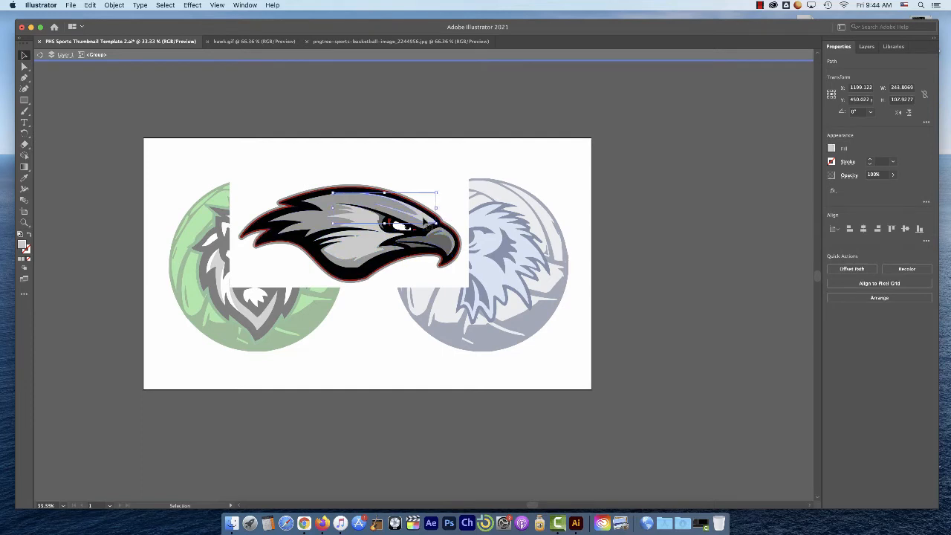
{"action": "left_click", "coordinate": [419, 211]}
{"action": "left_click", "coordinate": [367, 250]}
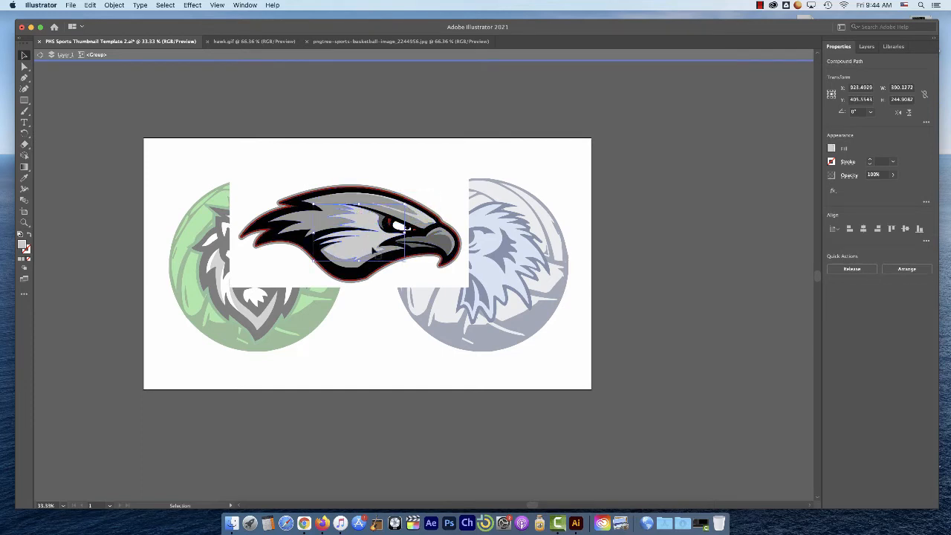
{"action": "left_click", "coordinate": [404, 227]}
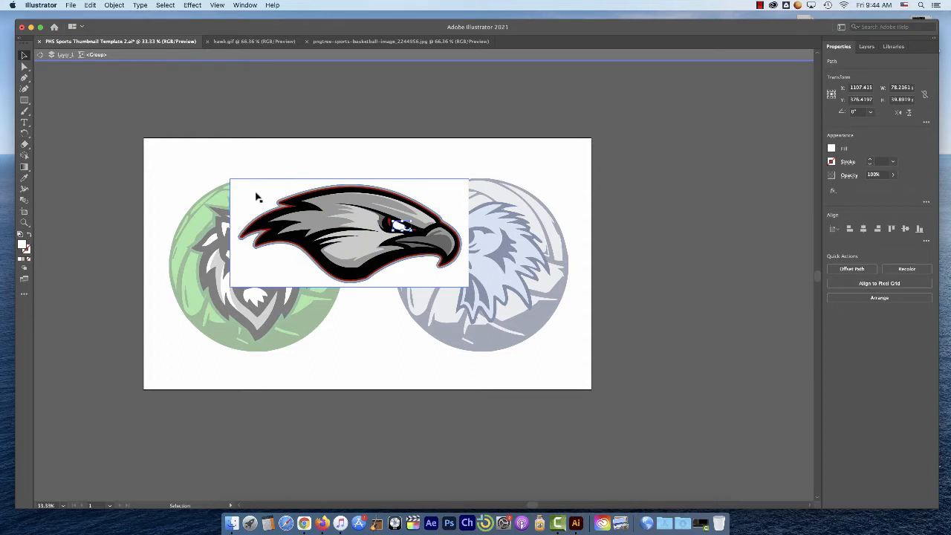
Delete the white background shape around the hawk and leave isolation mode
{"action": "left_click", "coordinate": [266, 270]}
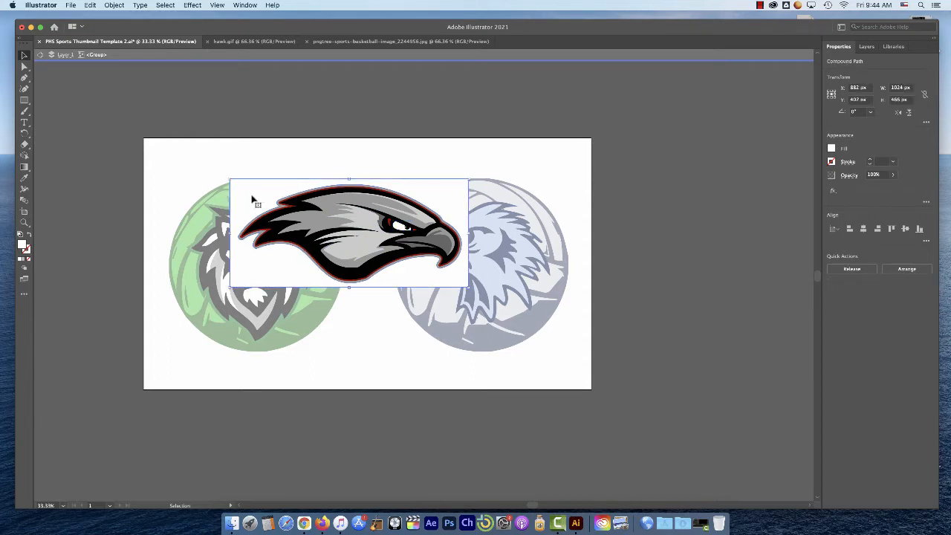
{"action": "key", "text": "Delete"}
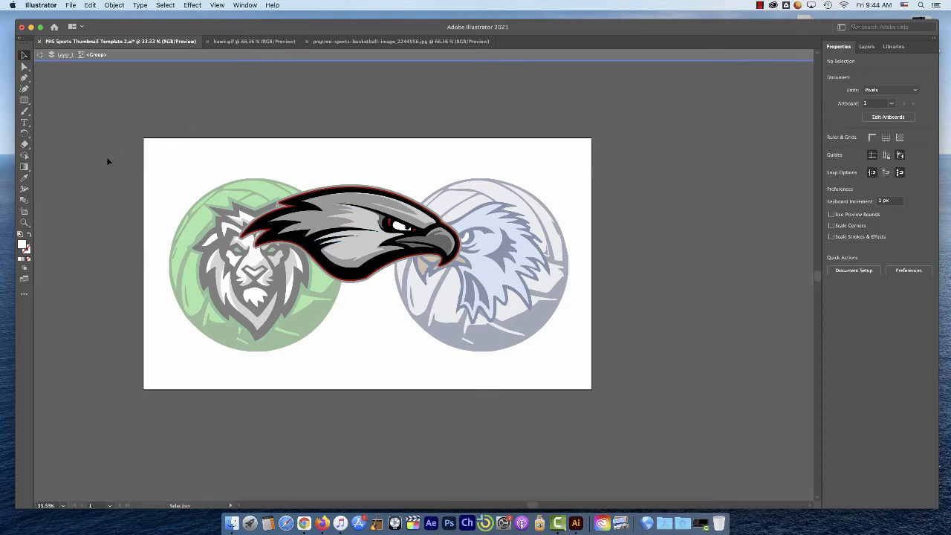
{"action": "double_click", "coordinate": [154, 167]}
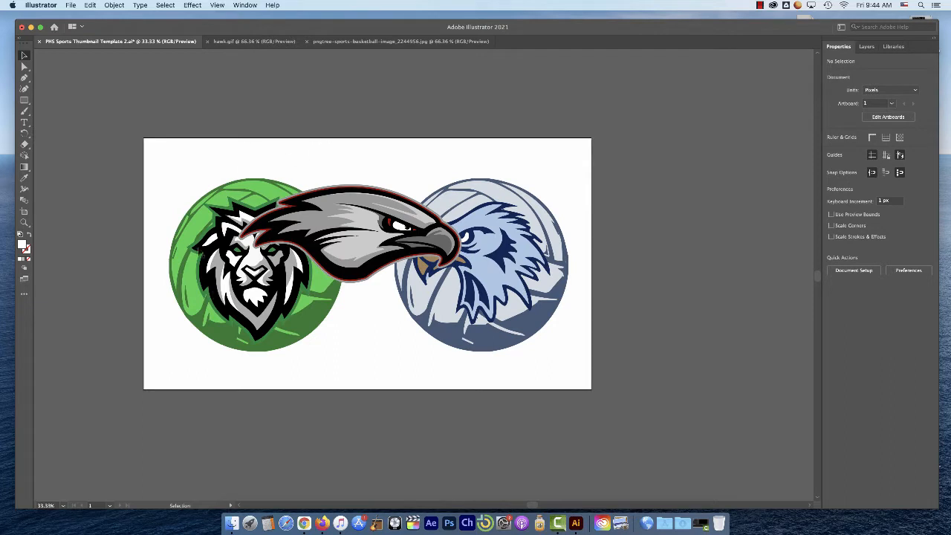
Move the hawk group slightly up and to the right, over the gap between the two volleyballs
{"action": "left_click", "coordinate": [356, 247]}
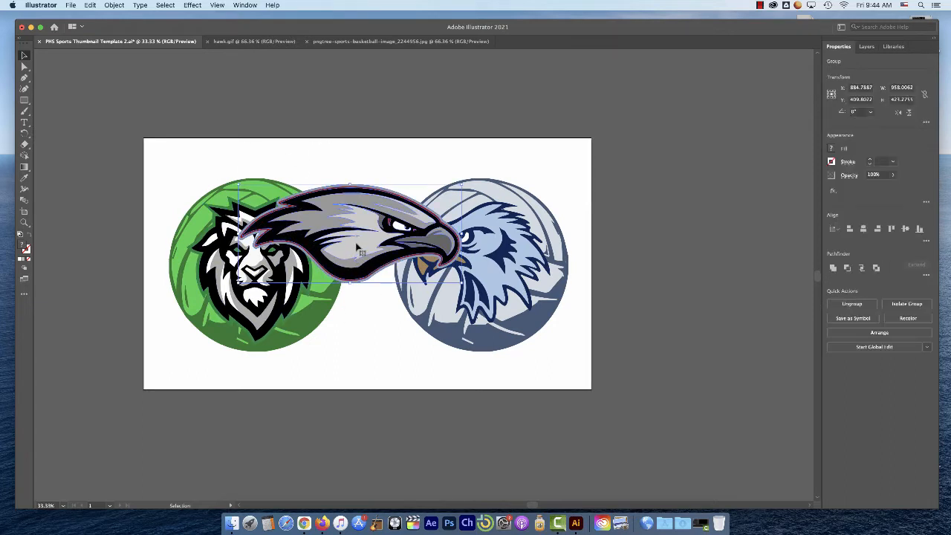
{"action": "left_click_drag", "start_coordinate": [356, 247], "coordinate": [392, 239]}
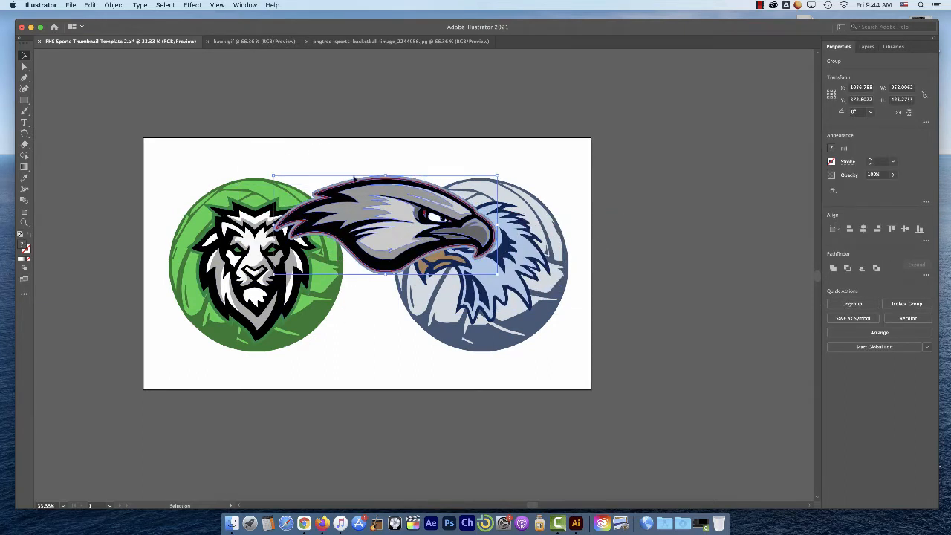
{"action": "left_click", "coordinate": [316, 158]}
{"action": "left_click", "coordinate": [405, 219]}
Isolate the hawk group and pull the light grey face shape and the grey jaw shape out below the head
{"action": "double_click", "coordinate": [409, 239]}
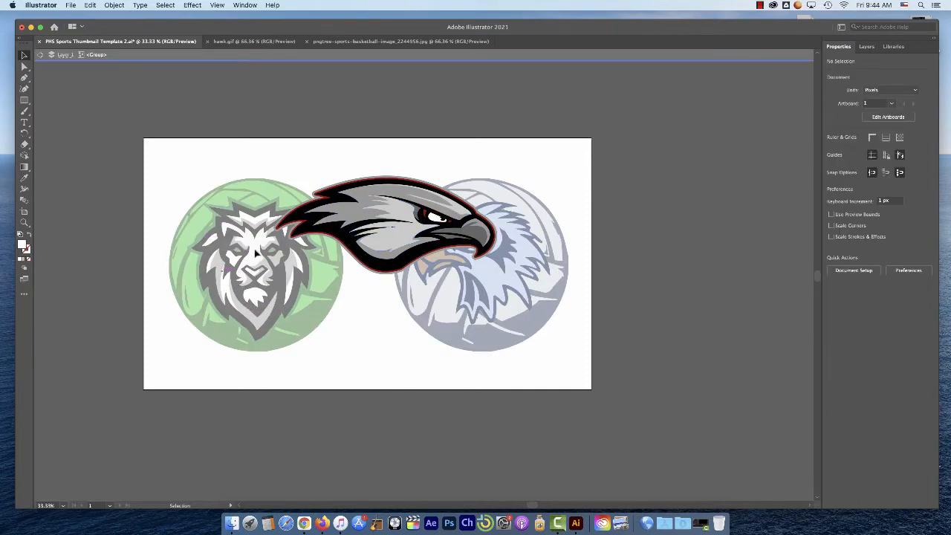
{"action": "left_click", "coordinate": [393, 223]}
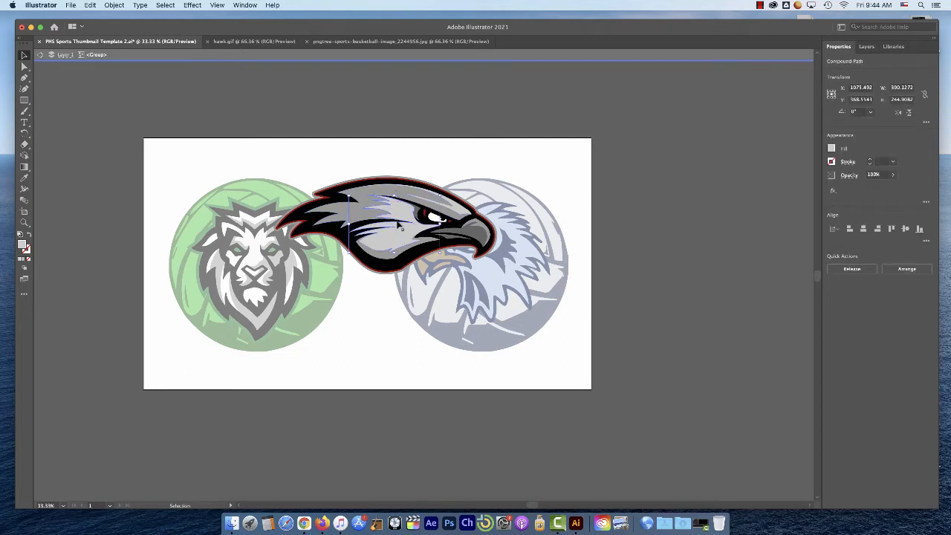
{"action": "left_click_drag", "start_coordinate": [399, 224], "coordinate": [354, 333]}
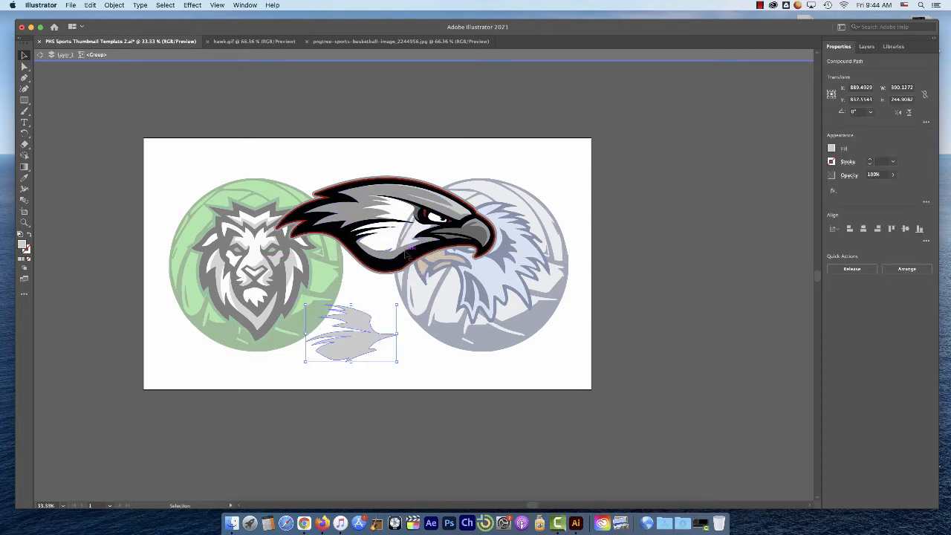
{"action": "left_click", "coordinate": [458, 314]}
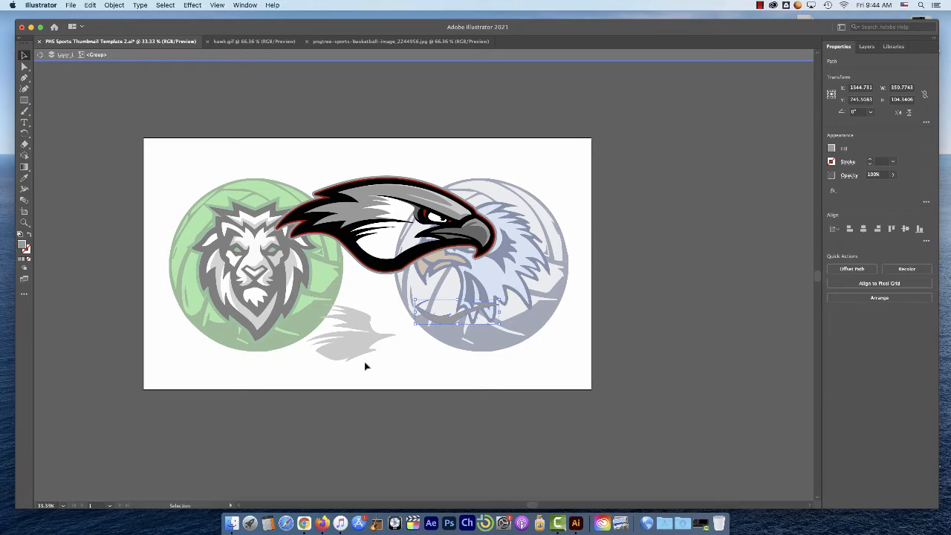
Undo both shape moves in the hawk group and leave isolation mode
{"action": "key", "text": "cmd+z"}
{"action": "key", "text": "cmd+z"}
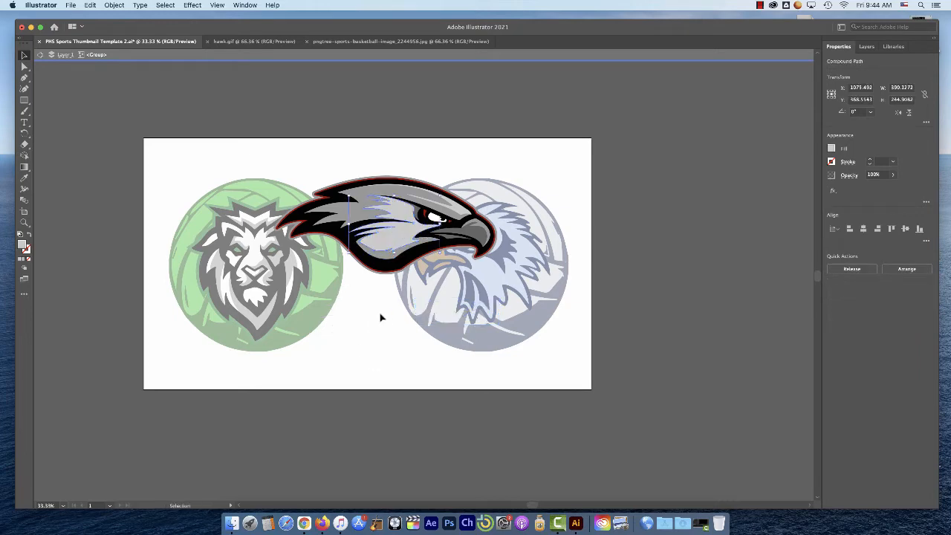
{"action": "double_click", "coordinate": [365, 340]}
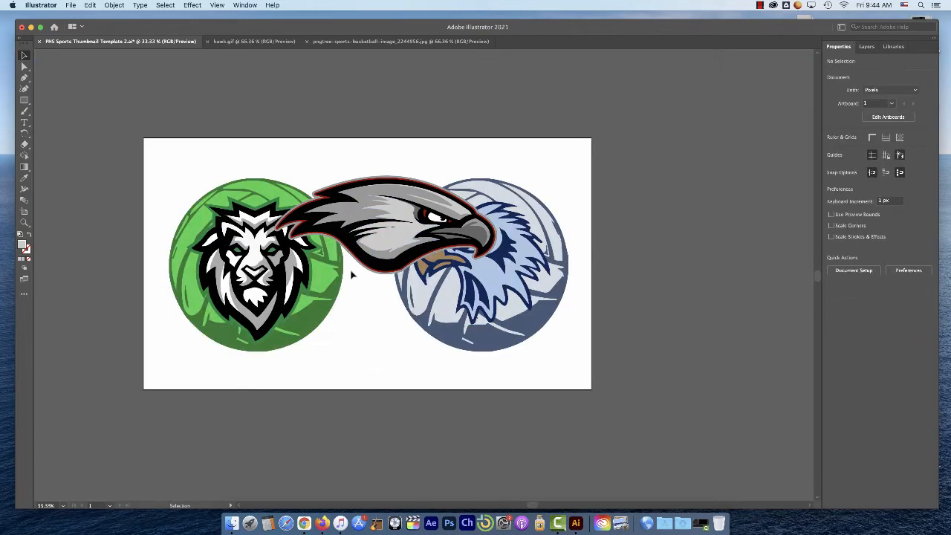
Scale the hawk group down to about 653 by 288 px and place it over the blue volleyball
{"action": "left_click_drag", "start_coordinate": [398, 194], "coordinate": [479, 233]}
{"action": "left_click_drag", "start_coordinate": [574, 214], "coordinate": [494, 257]}
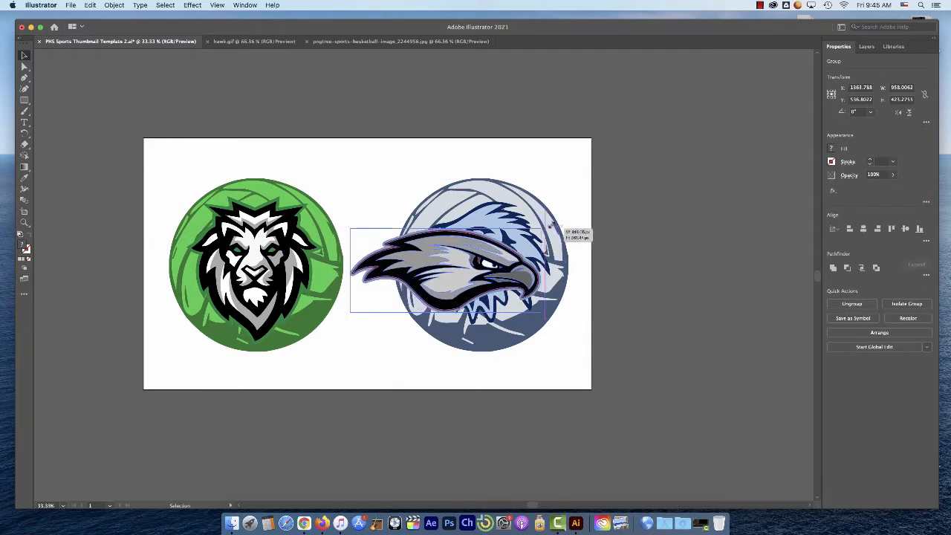
{"action": "mouse_move", "coordinate": [550, 226]}
{"action": "left_mouse_down"}
{"action": "mouse_move", "coordinate": [505, 256]}
{"action": "mouse_move", "coordinate": [545, 223]}
{"action": "left_mouse_up"}
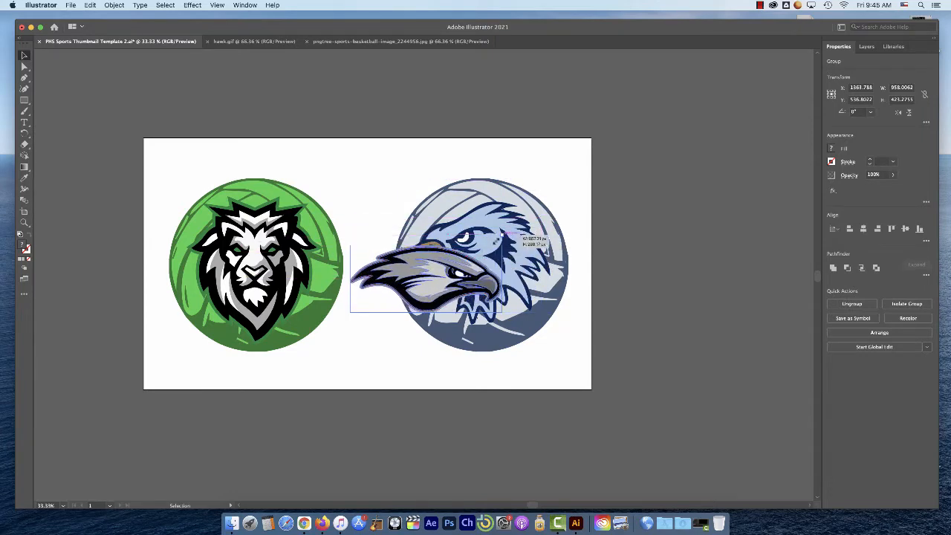
{"action": "mouse_move", "coordinate": [501, 250]}
{"action": "left_mouse_down"}
{"action": "mouse_move", "coordinate": [565, 225]}
{"action": "mouse_move", "coordinate": [487, 252]}
{"action": "left_mouse_up"}
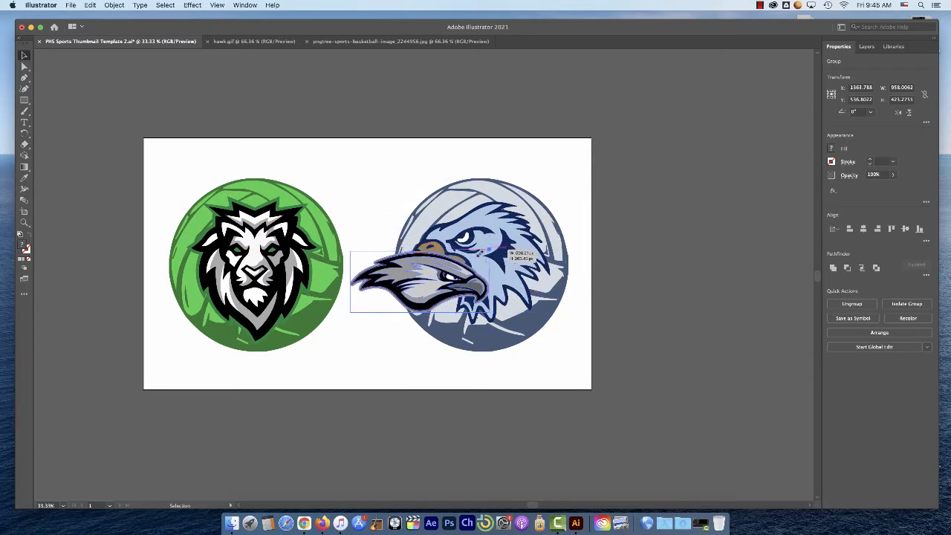
{"action": "left_click_drag", "start_coordinate": [565, 235], "coordinate": [474, 266]}
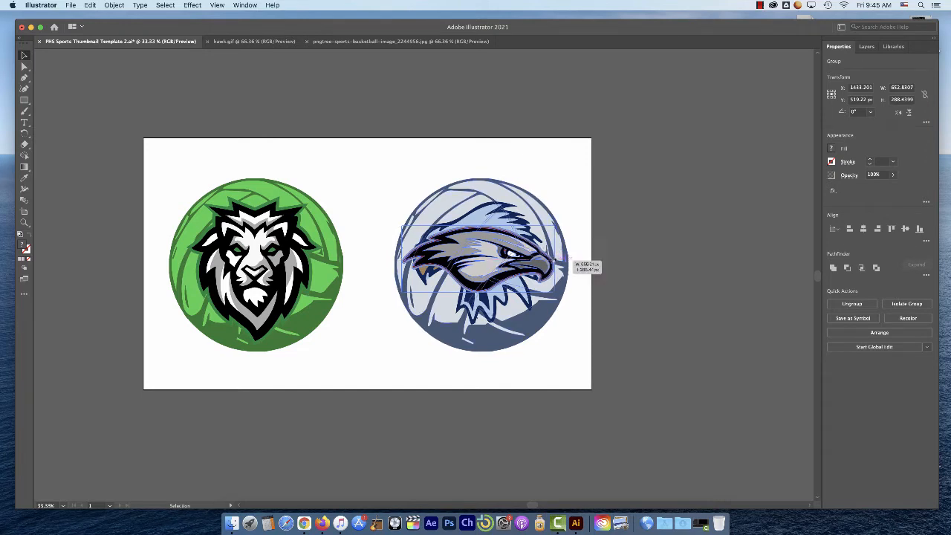
Flip the hawk to face left by stretching it through itself, and fit it about 657 px wide over the blue volleyball
{"action": "left_click_drag", "start_coordinate": [554, 259], "coordinate": [239, 254]}
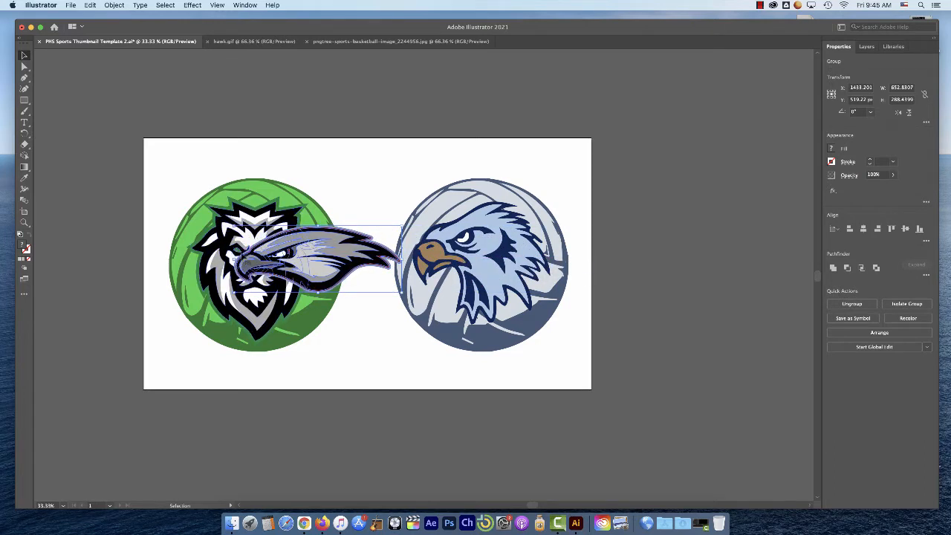
{"action": "left_click_drag", "start_coordinate": [328, 262], "coordinate": [487, 261]}
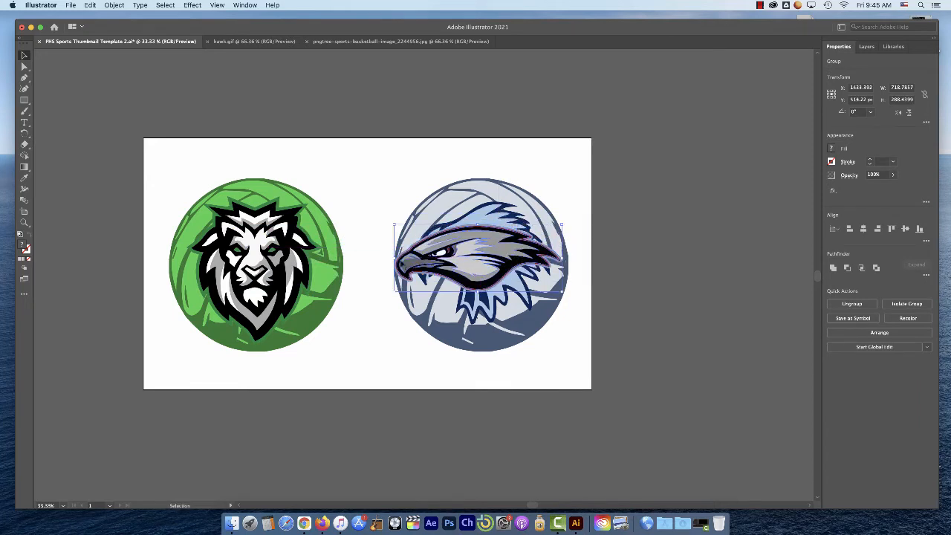
{"action": "left_click_drag", "start_coordinate": [394, 259], "coordinate": [411, 260]}
{"action": "left_click_drag", "start_coordinate": [491, 251], "coordinate": [485, 258]}
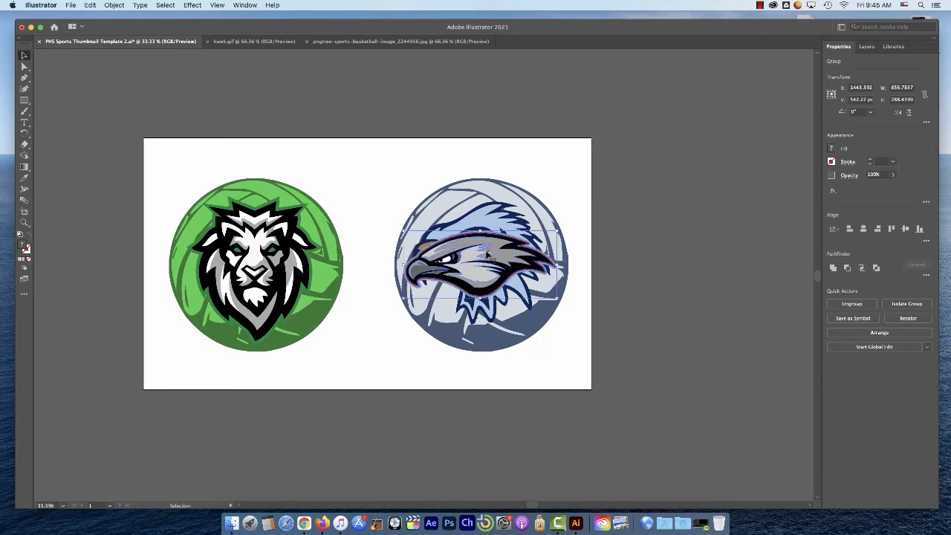
Preview the Reflect command's horizontal axis on the hawk, apply a vertical-axis reflection and undo it
{"action": "left_click", "coordinate": [193, 5]}
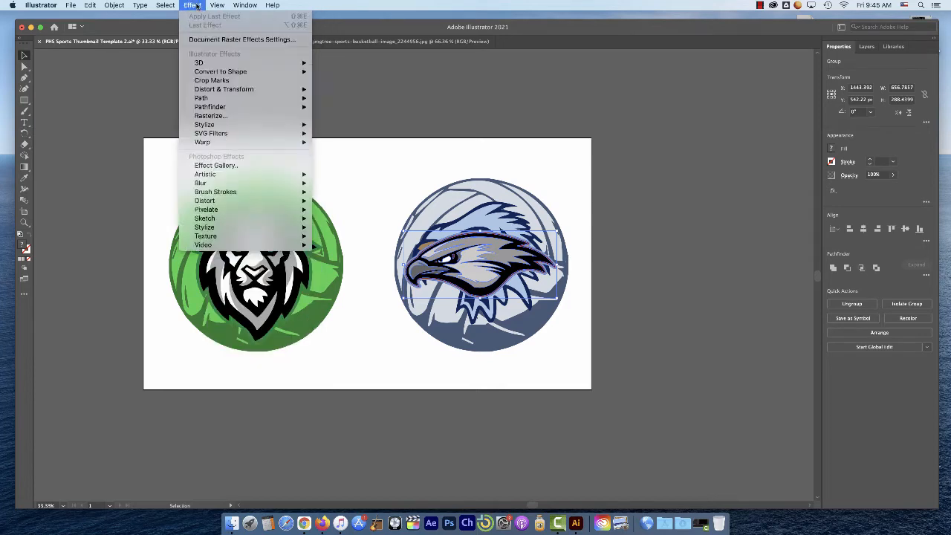
{"action": "mouse_move", "coordinate": [119, 14]}
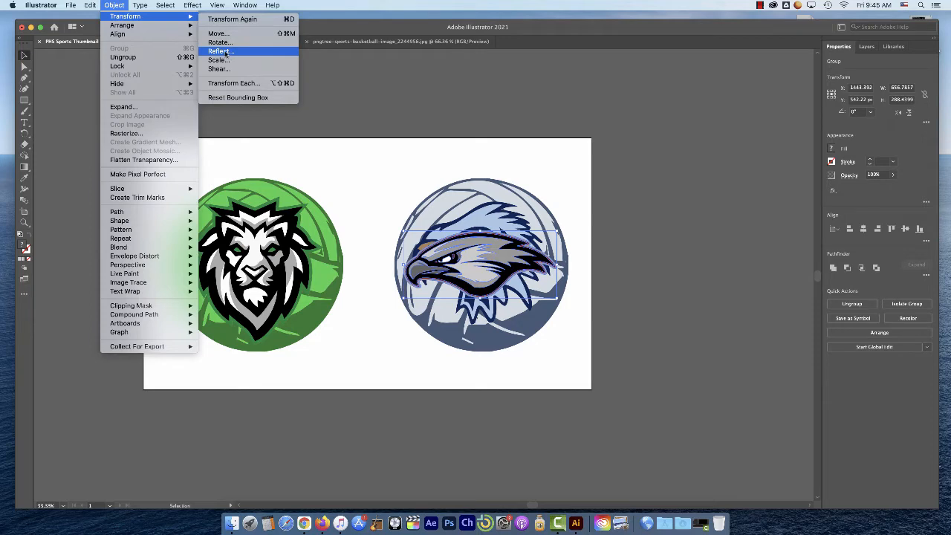
{"action": "left_click", "coordinate": [221, 51]}
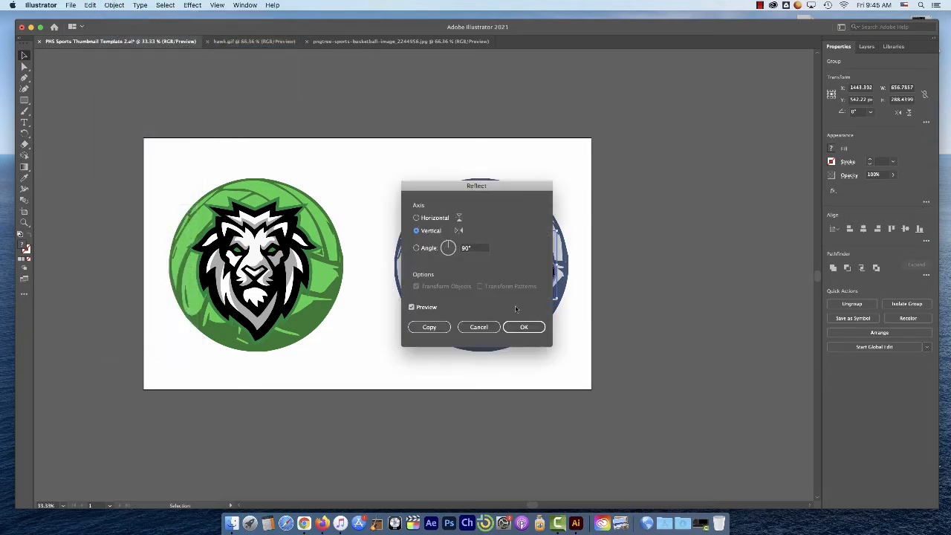
{"action": "left_click_drag", "start_coordinate": [466, 191], "coordinate": [309, 146]}
{"action": "left_click", "coordinate": [272, 176]}
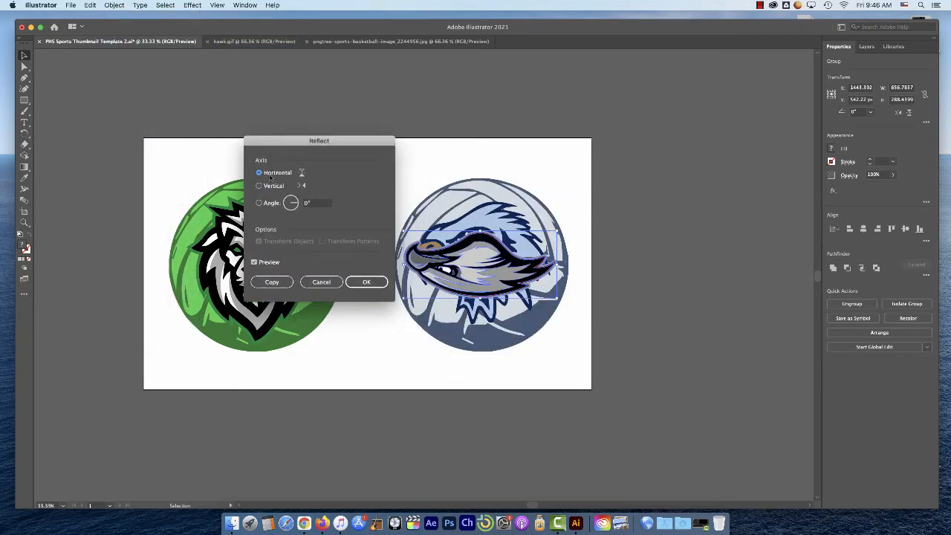
{"action": "left_click", "coordinate": [272, 186]}
{"action": "left_click", "coordinate": [370, 283]}
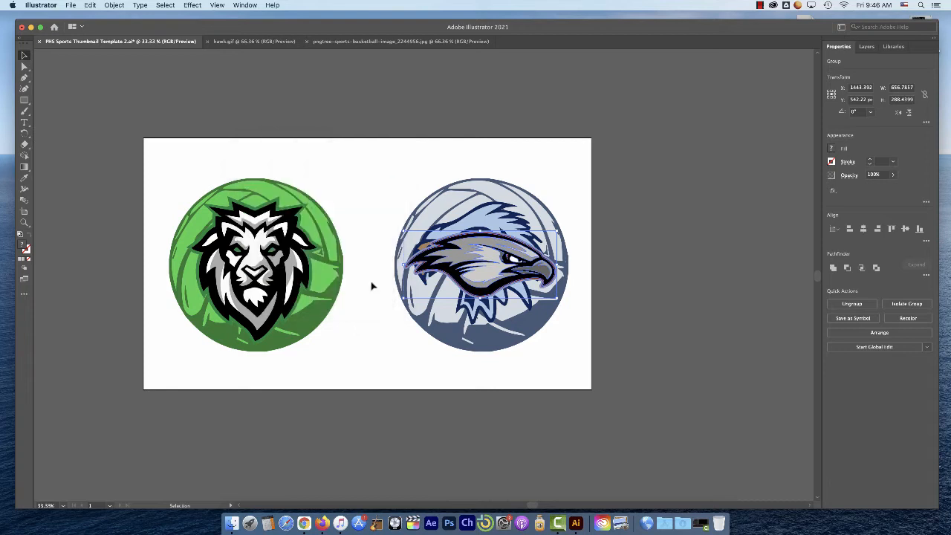
{"action": "key", "text": "super+z"}
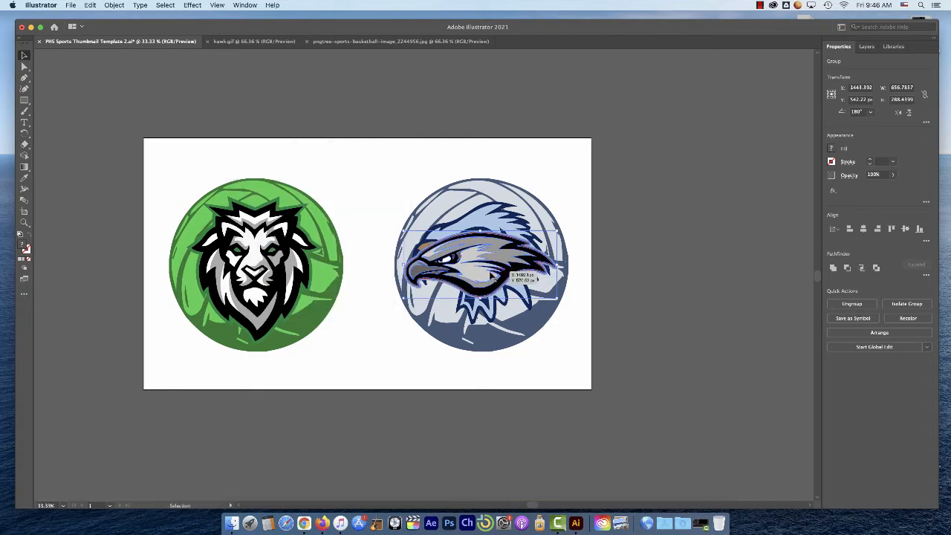
Move the hawk and the blue eagle head slightly up, and try deleting the eagle head before undoing the deletion
{"action": "left_click", "coordinate": [374, 182]}
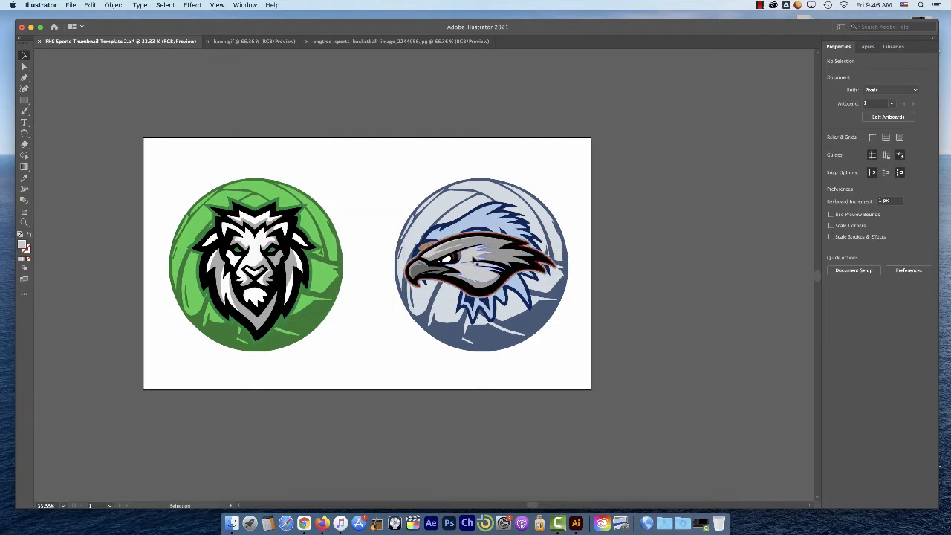
{"action": "left_click_drag", "start_coordinate": [483, 256], "coordinate": [480, 248]}
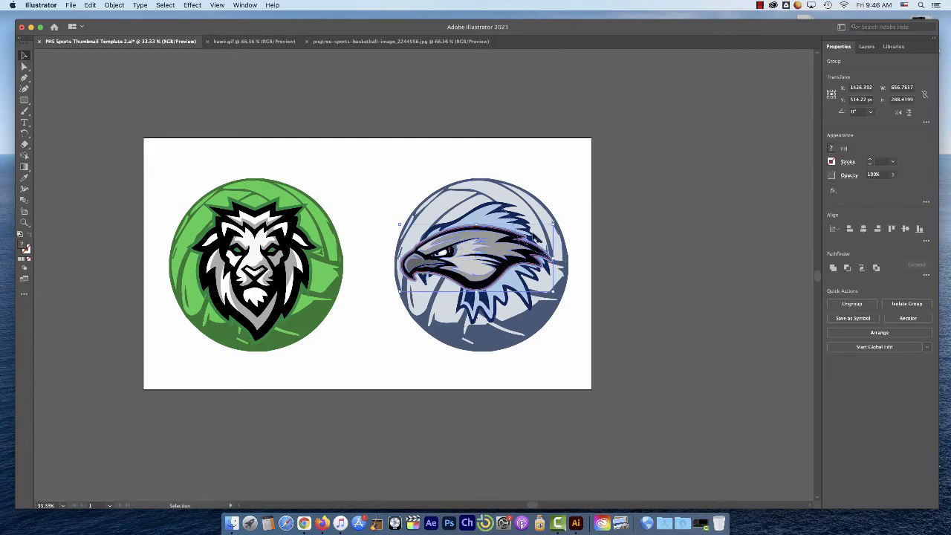
{"action": "left_click", "coordinate": [490, 211]}
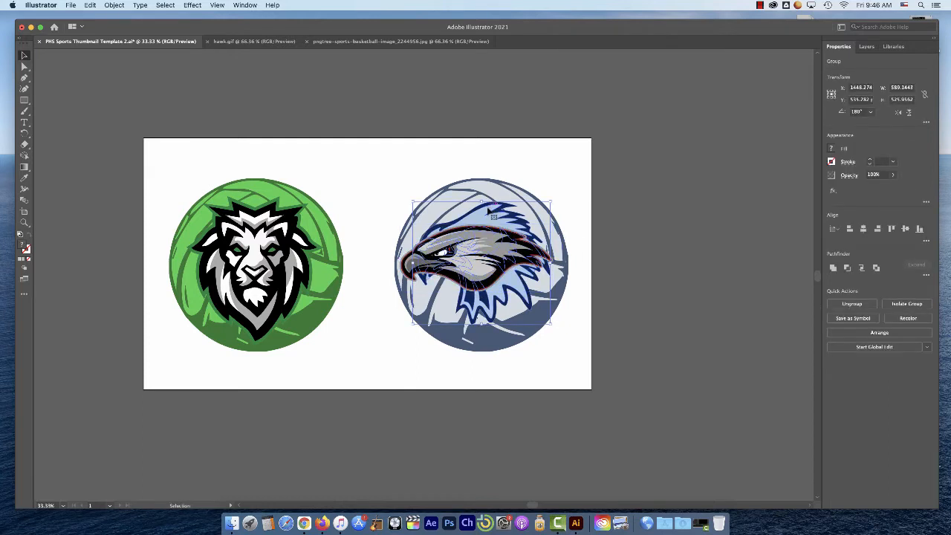
{"action": "left_click_drag", "start_coordinate": [489, 211], "coordinate": [485, 202]}
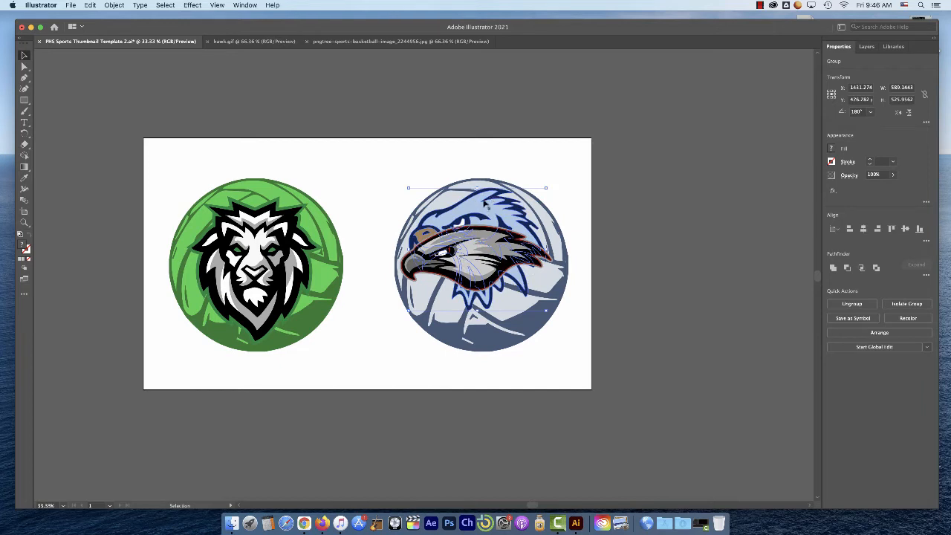
{"action": "key", "text": "Delete"}
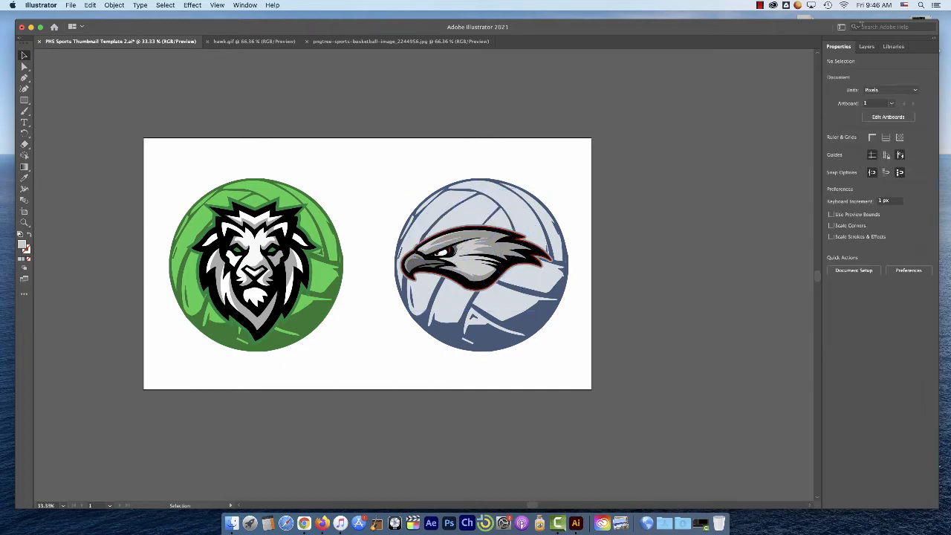
{"action": "key", "text": "super+z"}
Identify the blue eagle head's group in the layer list, target it and delete it from behind the hawk
{"action": "left_click", "coordinate": [866, 47]}
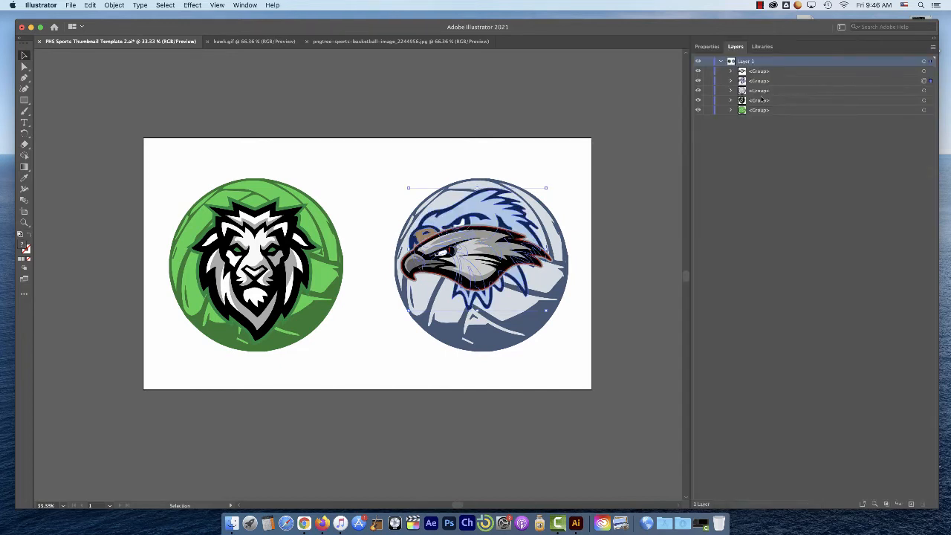
{"action": "left_click", "coordinate": [766, 82]}
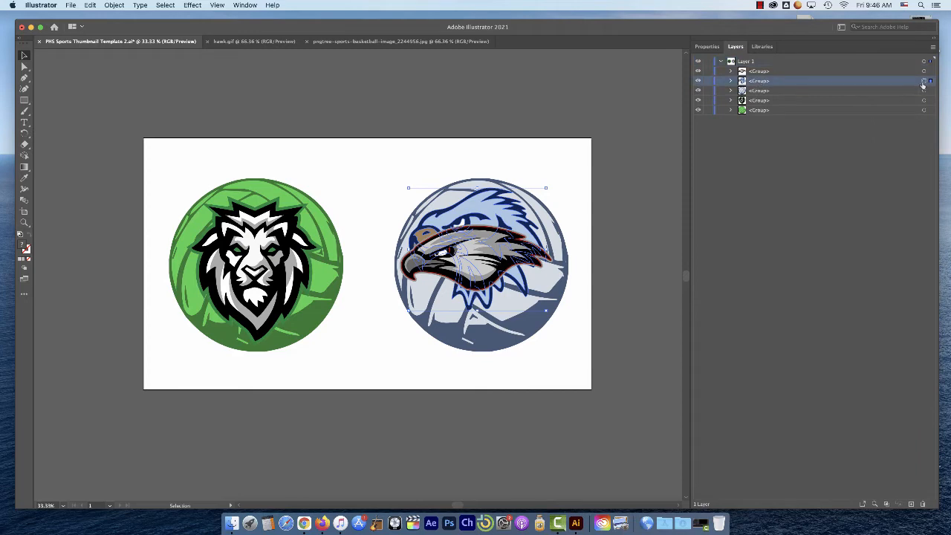
{"action": "left_click", "coordinate": [768, 75]}
{"action": "left_click", "coordinate": [768, 82]}
{"action": "left_click", "coordinate": [924, 72]}
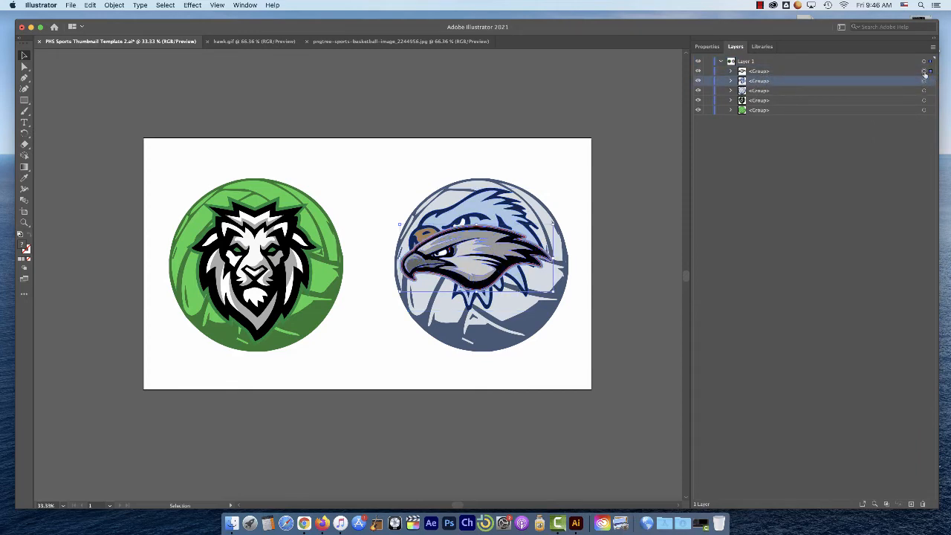
{"action": "left_click", "coordinate": [923, 81]}
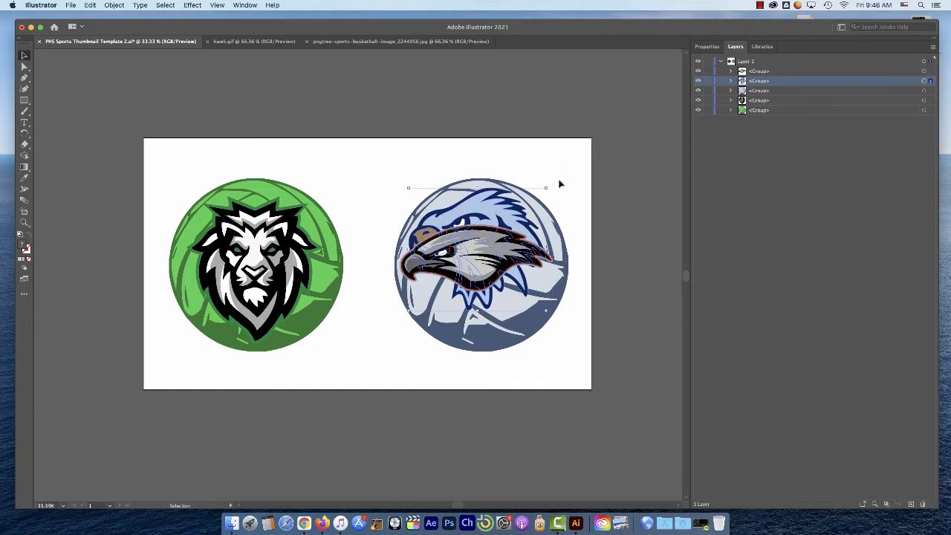
{"action": "key", "text": "Delete"}
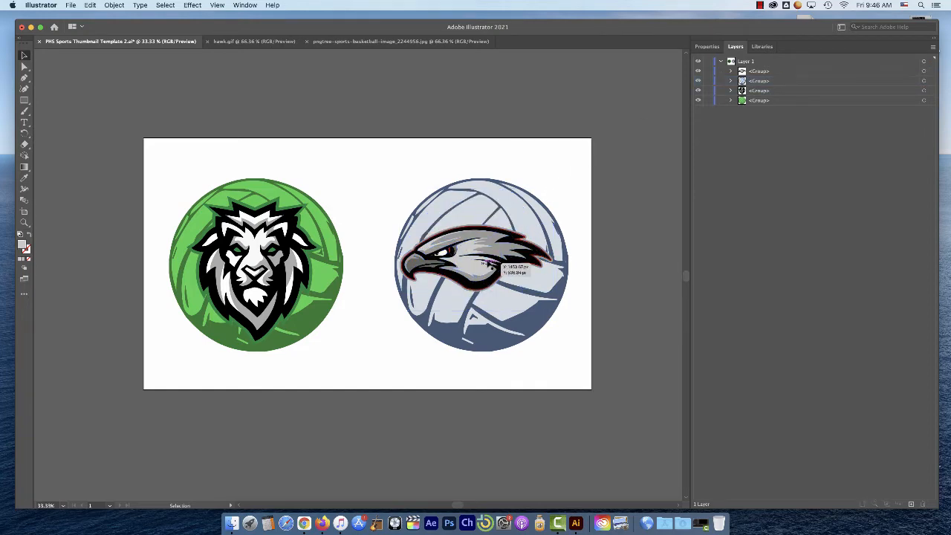
Move the hawk group slightly down and to the right on the blue volleyball, and clear the selection
{"action": "left_click_drag", "start_coordinate": [490, 260], "coordinate": [513, 261]}
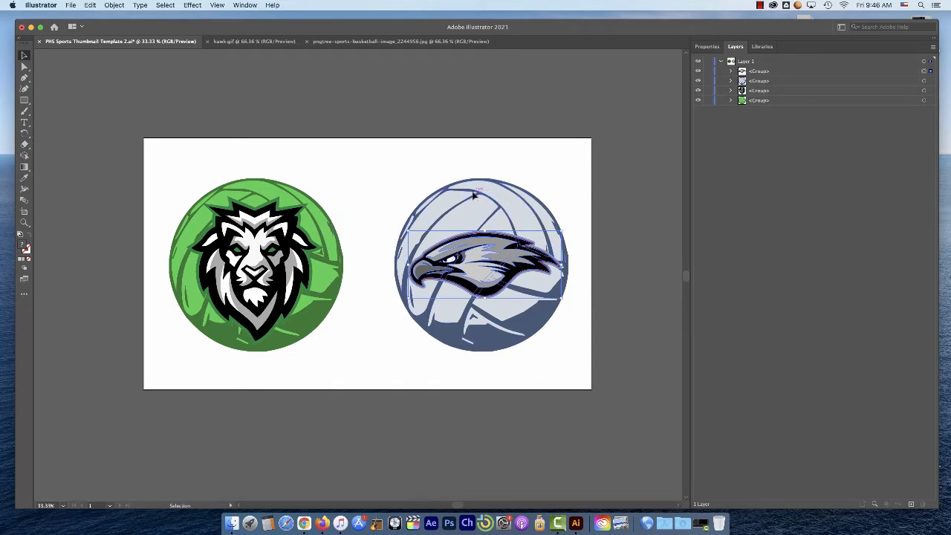
{"action": "left_click", "coordinate": [498, 199]}
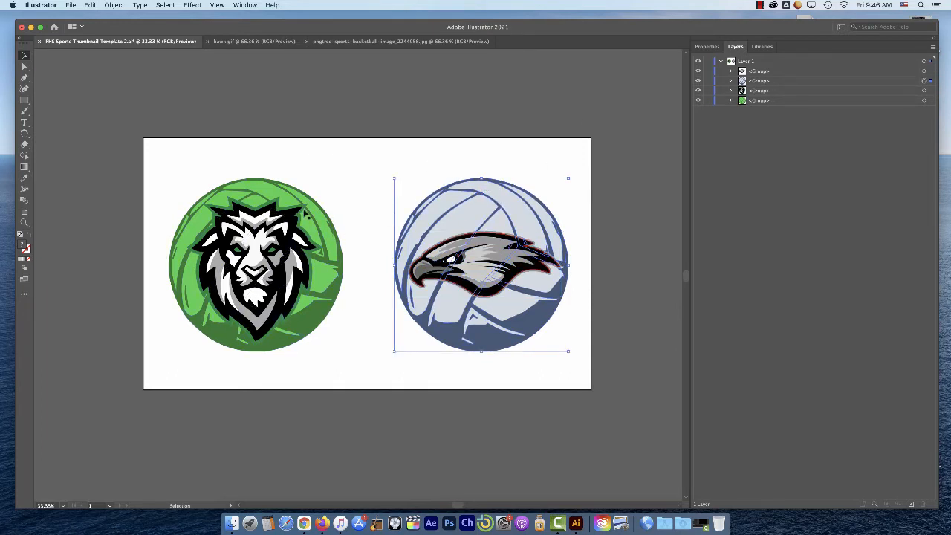
{"action": "left_click", "coordinate": [339, 188]}
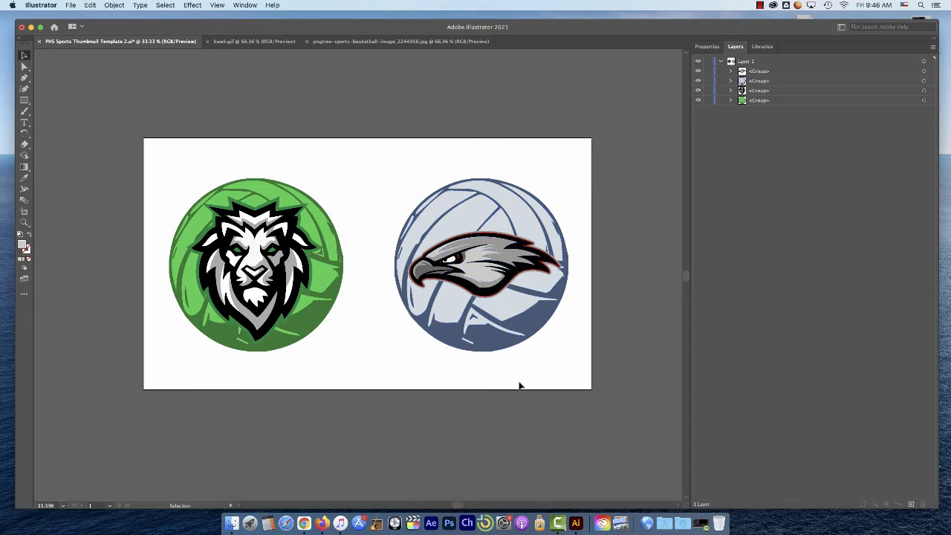
Copy the basketball image from its own document and paste it into the sports thumbnail template
{"action": "left_click", "coordinate": [364, 42]}
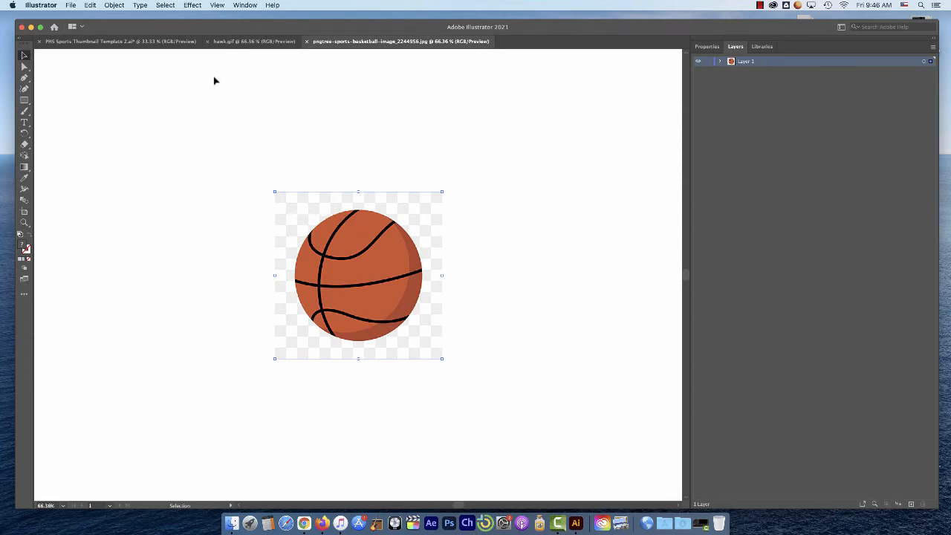
{"action": "left_click", "coordinate": [95, 5]}
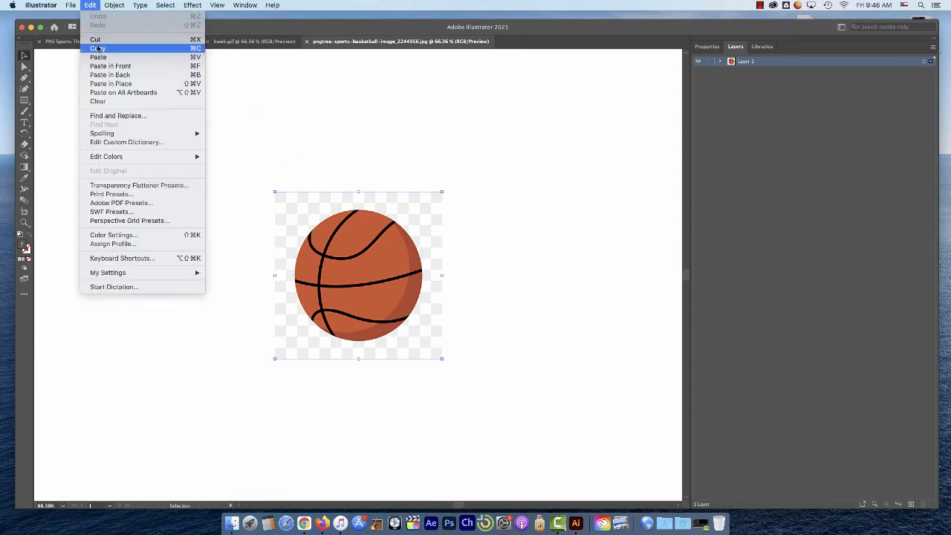
{"action": "left_click", "coordinate": [100, 46]}
{"action": "left_click", "coordinate": [135, 42]}
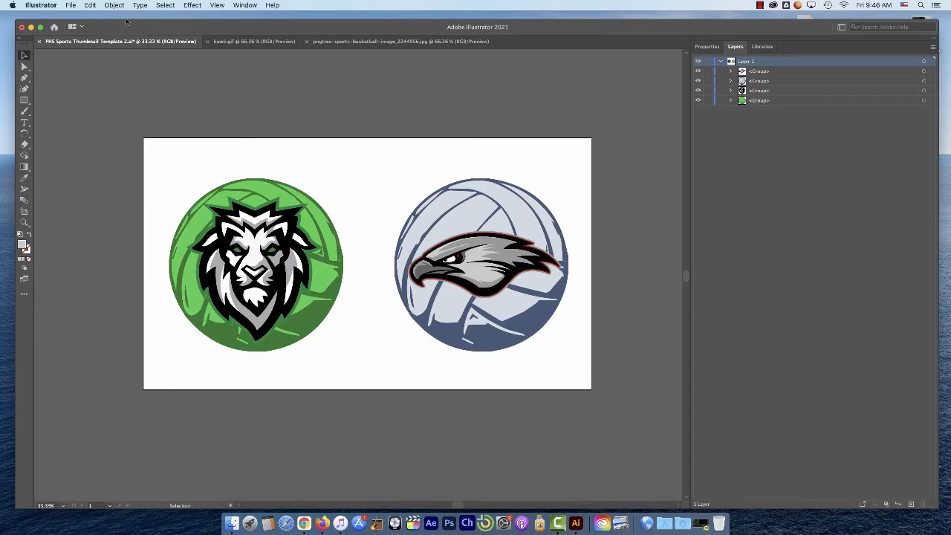
{"action": "left_click", "coordinate": [90, 5]}
{"action": "left_click", "coordinate": [109, 57]}
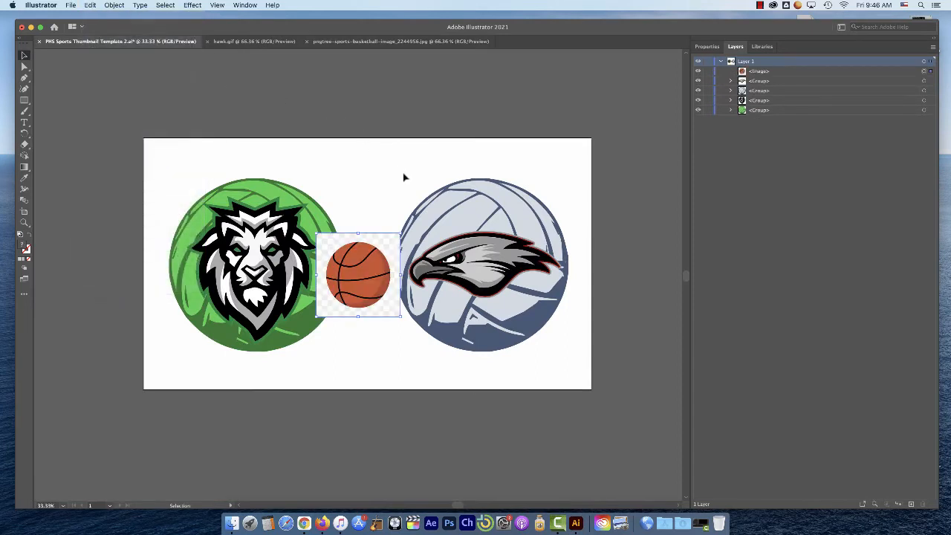
Enlarge the basketball image to about 940 by 940 px, position it over the blue volleyball and show its properties
{"action": "left_click_drag", "start_coordinate": [379, 275], "coordinate": [493, 238]}
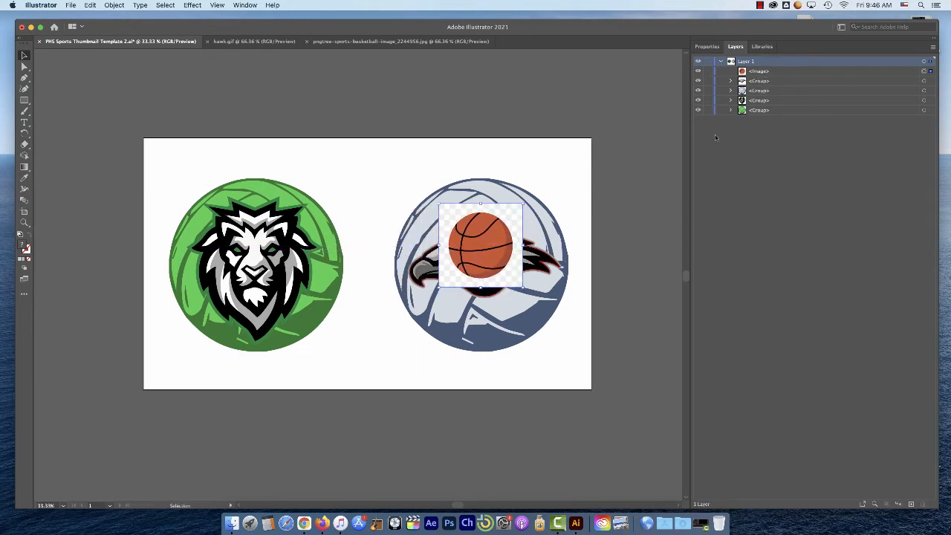
{"action": "left_click_drag", "start_coordinate": [493, 238], "coordinate": [422, 203]}
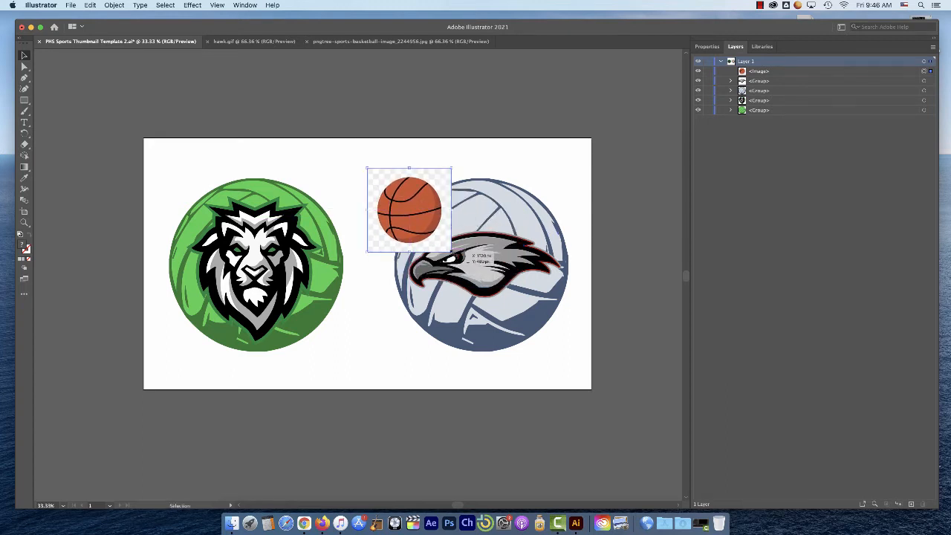
{"action": "left_click_drag", "start_coordinate": [453, 252], "coordinate": [587, 367]}
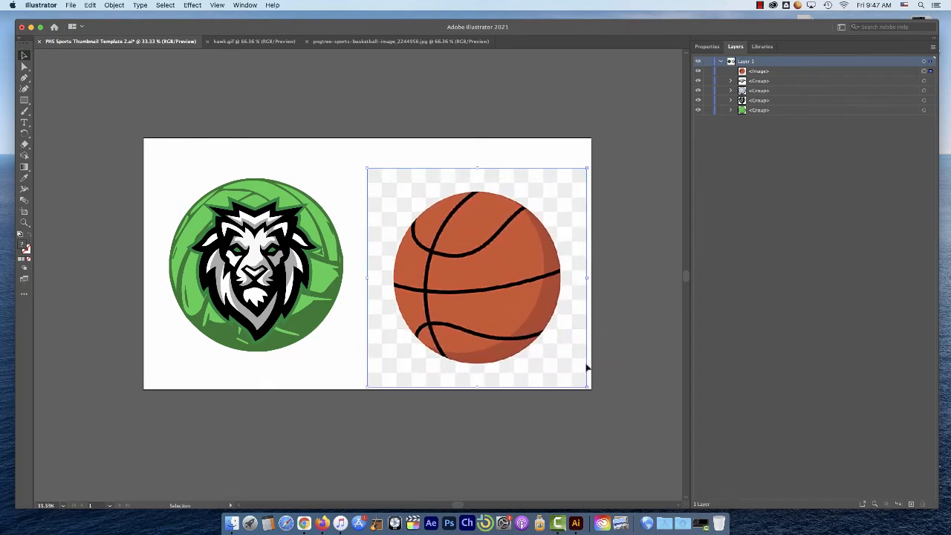
{"action": "left_click_drag", "start_coordinate": [488, 272], "coordinate": [485, 246]}
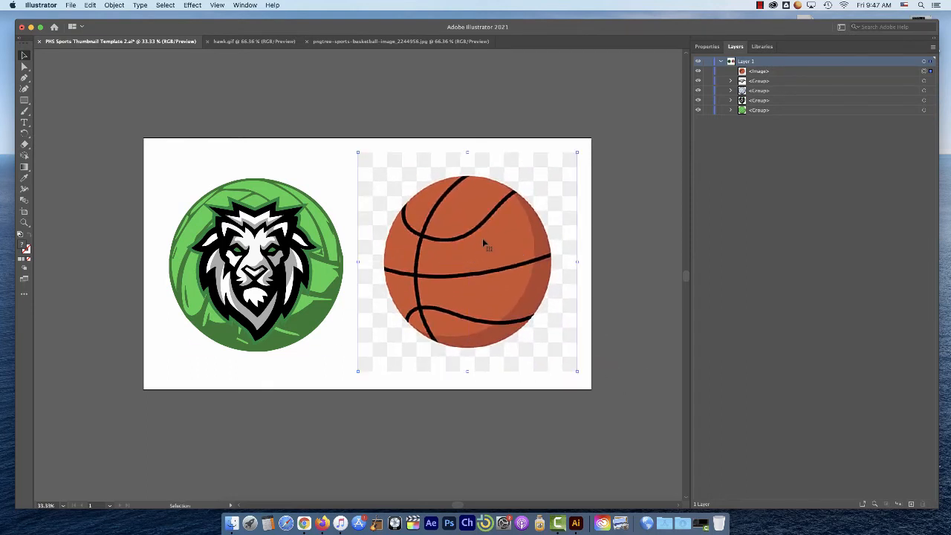
{"action": "left_click", "coordinate": [707, 46]}
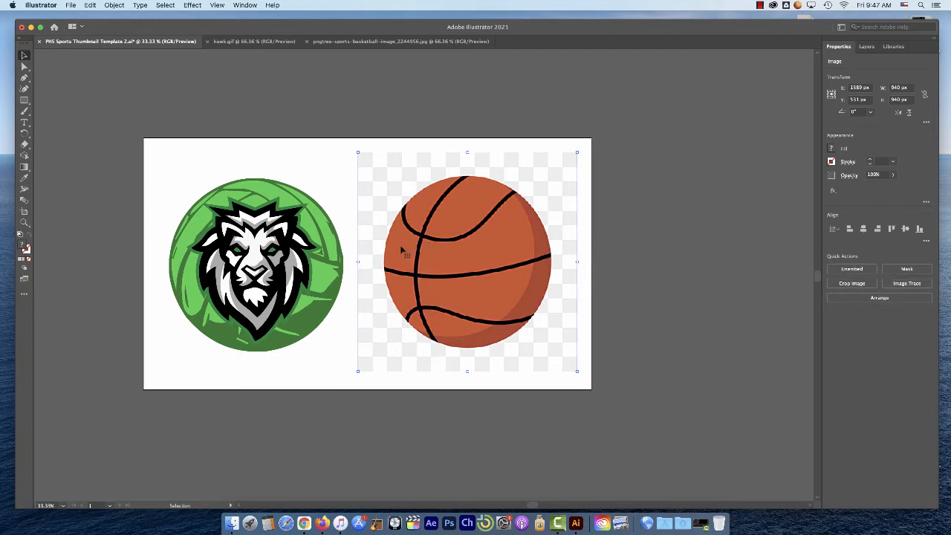
Trace the pasted basketball image with Image Trace using the 3 Colors preset
{"action": "key", "text": "super+equal"}
{"action": "key", "text": "super+equal"}
{"action": "key", "text": "super+equal"}
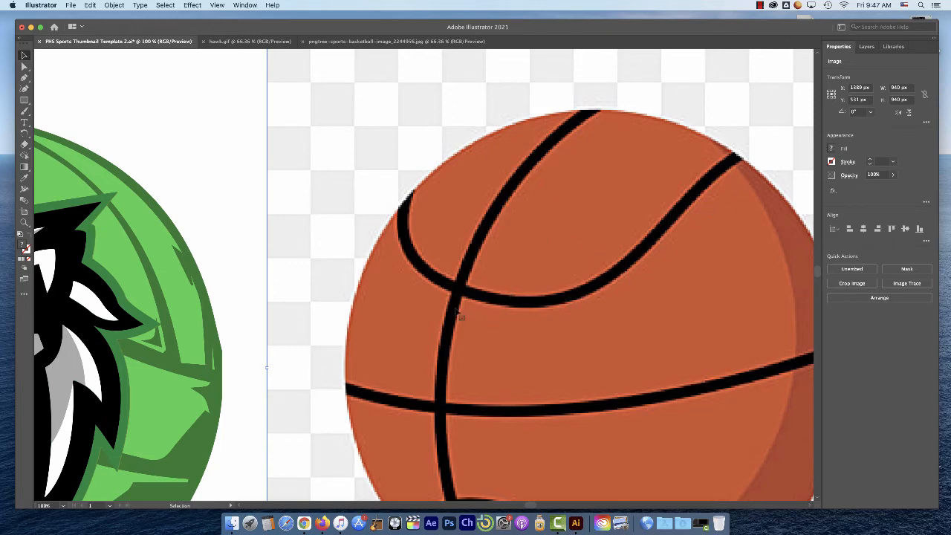
{"action": "left_click_drag", "start_coordinate": [598, 295], "coordinate": [486, 203]}
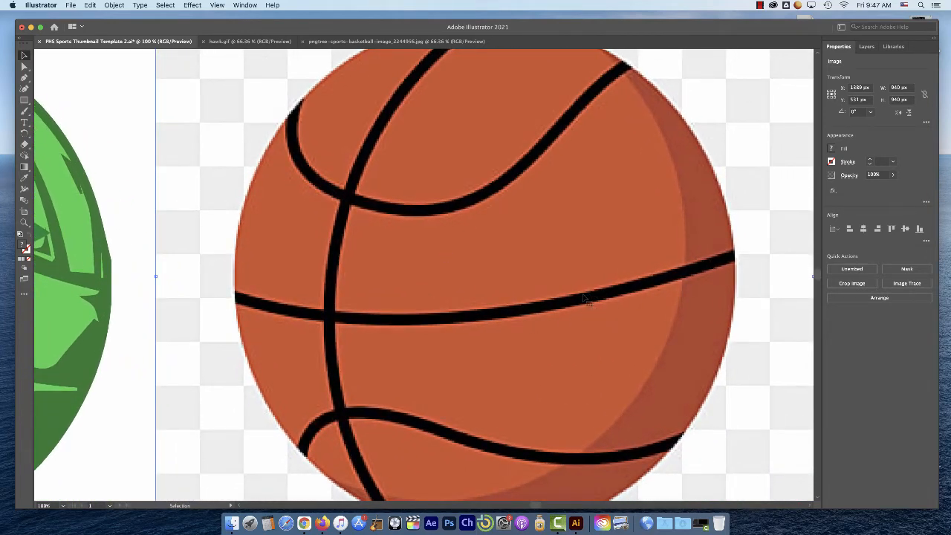
{"action": "left_click", "coordinate": [908, 285]}
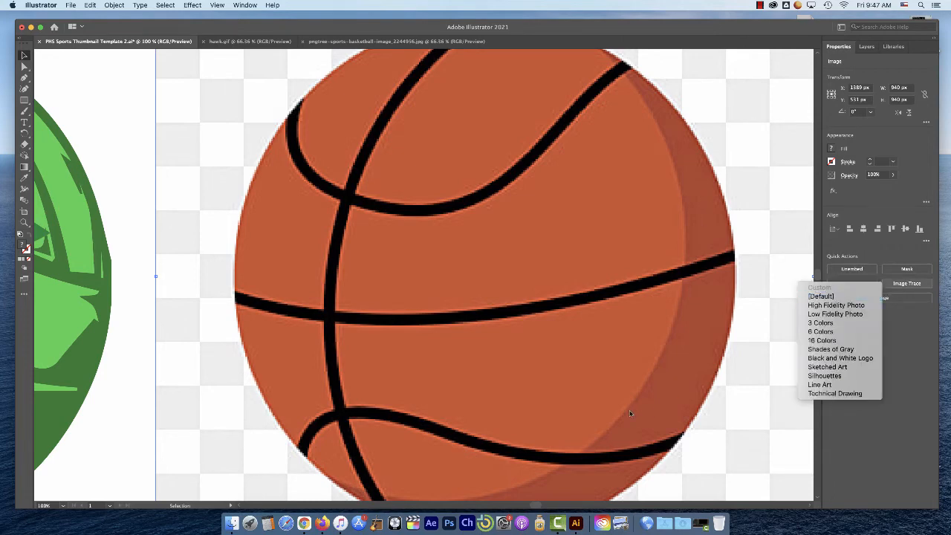
{"action": "left_click", "coordinate": [833, 325]}
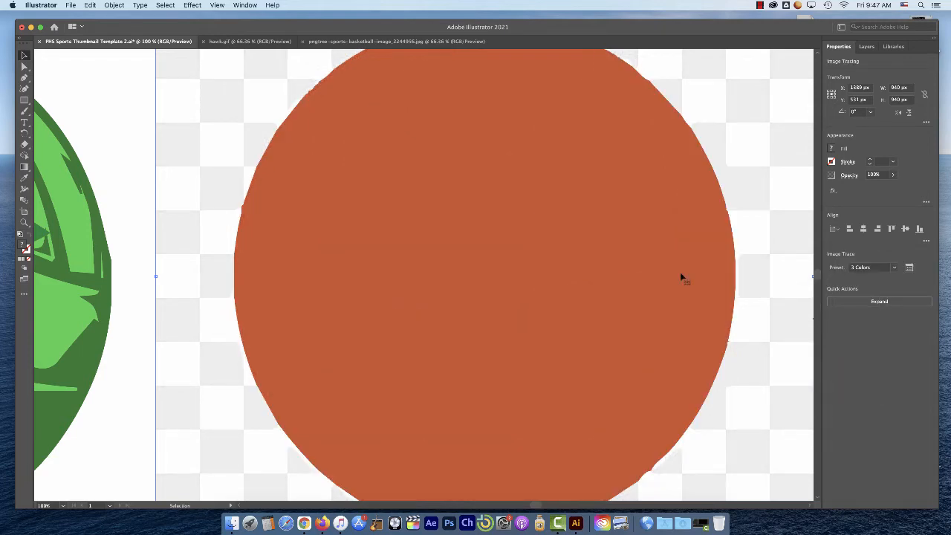
Change the basketball's Image Trace preset to 6 Colors and check the traced result
{"action": "left_click", "coordinate": [898, 269]}
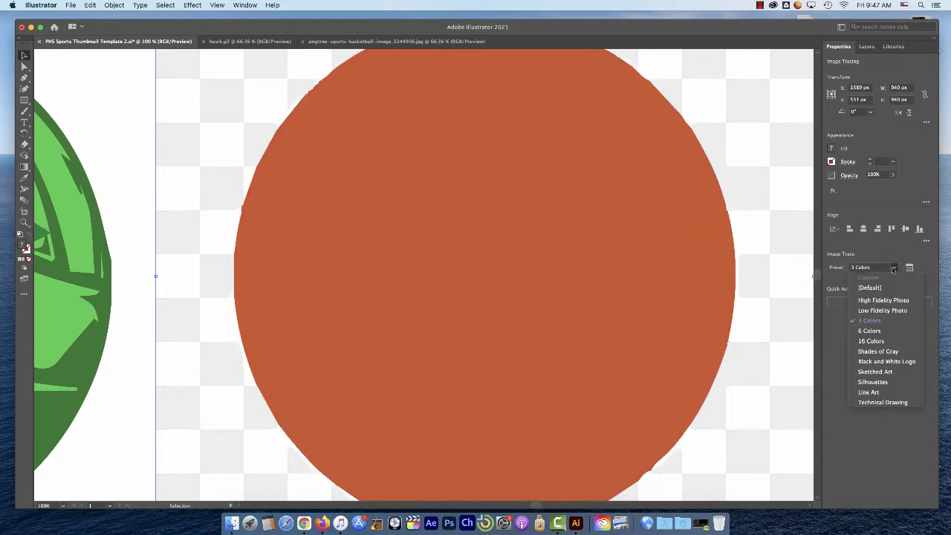
{"action": "left_click", "coordinate": [875, 334]}
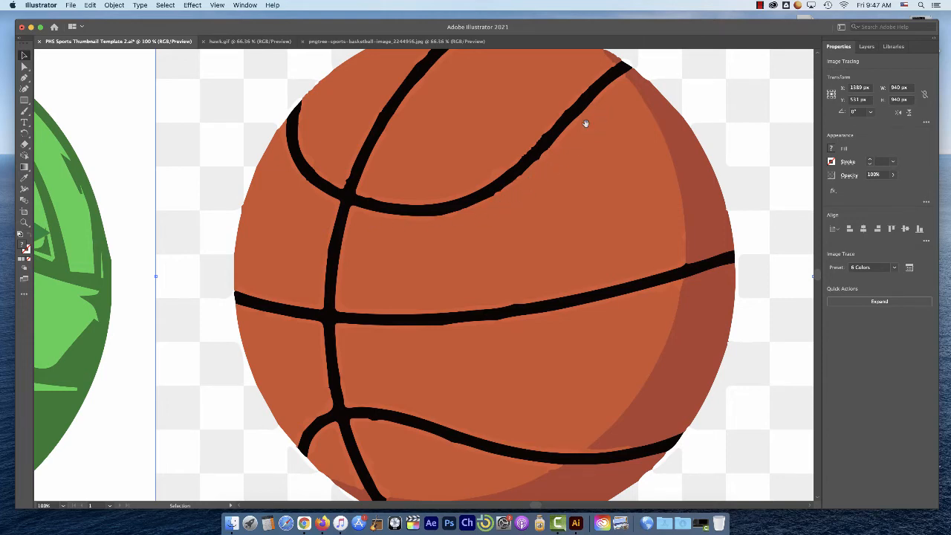
{"action": "key", "text": "super+minus"}
{"action": "key", "text": "super+minus"}
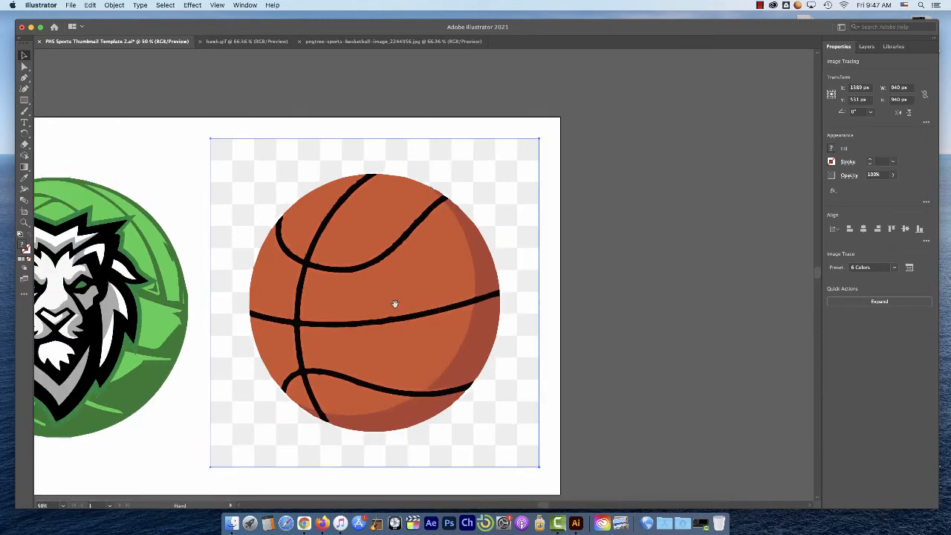
Expand the traced basketball into vector paths and shift the resulting group slightly up on the artboard
{"action": "left_click_drag", "start_coordinate": [395, 304], "coordinate": [505, 290]}
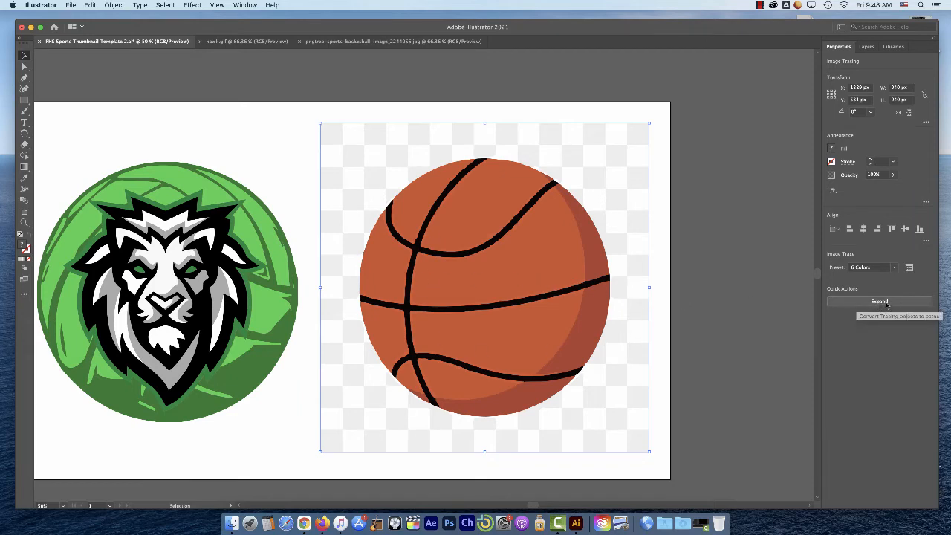
{"action": "mouse_move", "coordinate": [521, 272]}
{"action": "left_mouse_down"}
{"action": "mouse_move", "coordinate": [394, 282]}
{"action": "mouse_move", "coordinate": [548, 259]}
{"action": "mouse_move", "coordinate": [522, 270]}
{"action": "left_mouse_up"}
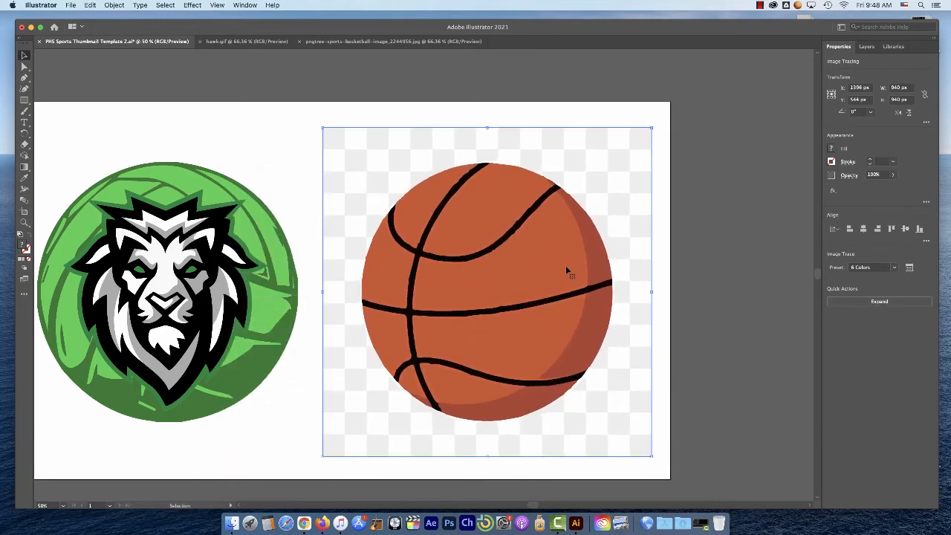
{"action": "left_click", "coordinate": [880, 302]}
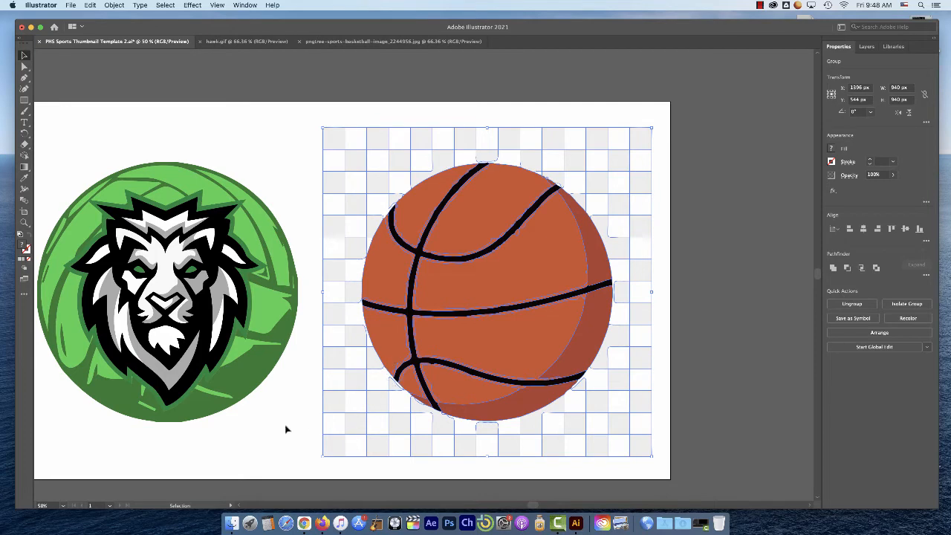
{"action": "left_click", "coordinate": [306, 431]}
{"action": "left_click", "coordinate": [434, 334]}
{"action": "left_click_drag", "start_coordinate": [348, 187], "coordinate": [400, 170]}
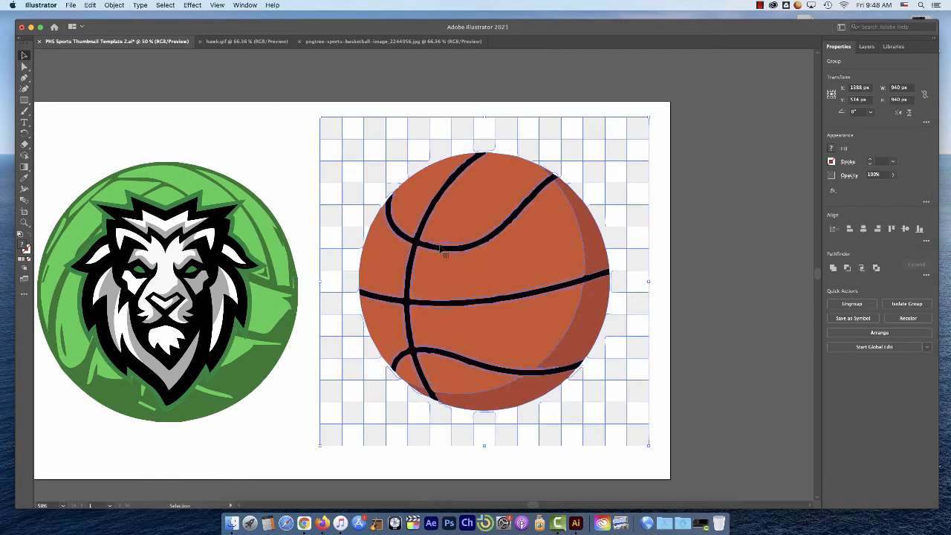
Isolate the expanded basketball group and select individual checkerboard squares in its background
{"action": "double_click", "coordinate": [517, 267]}
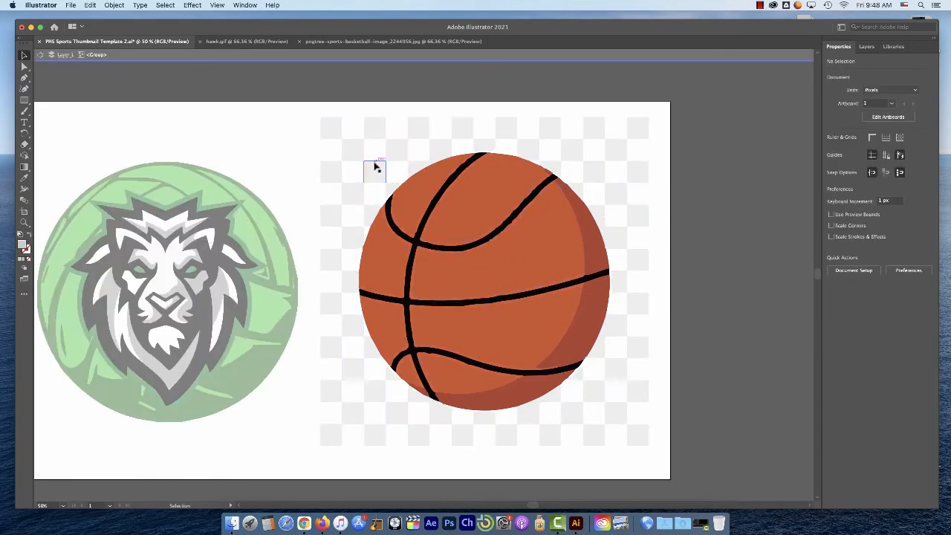
{"action": "left_click_drag", "start_coordinate": [375, 169], "coordinate": [334, 132]}
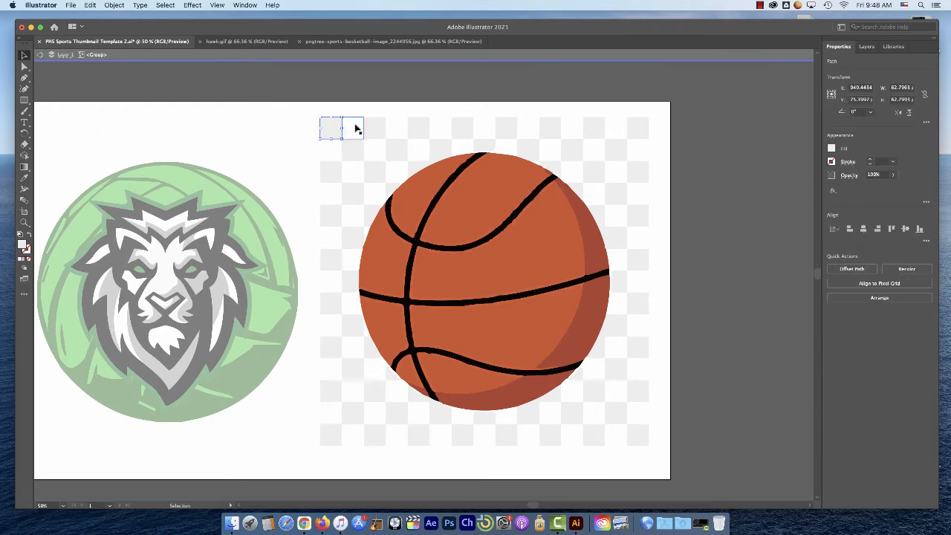
{"action": "left_click", "coordinate": [353, 128]}
{"action": "left_click", "coordinate": [375, 130]}
{"action": "left_click", "coordinate": [403, 132]}
{"action": "left_click", "coordinate": [352, 132]}
{"action": "left_click", "coordinate": [375, 149]}
{"action": "left_click", "coordinate": [395, 127]}
Select every path with the same fill color as a white background square and delete them all
{"action": "left_click", "coordinate": [352, 129]}
{"action": "left_click", "coordinate": [165, 5]}
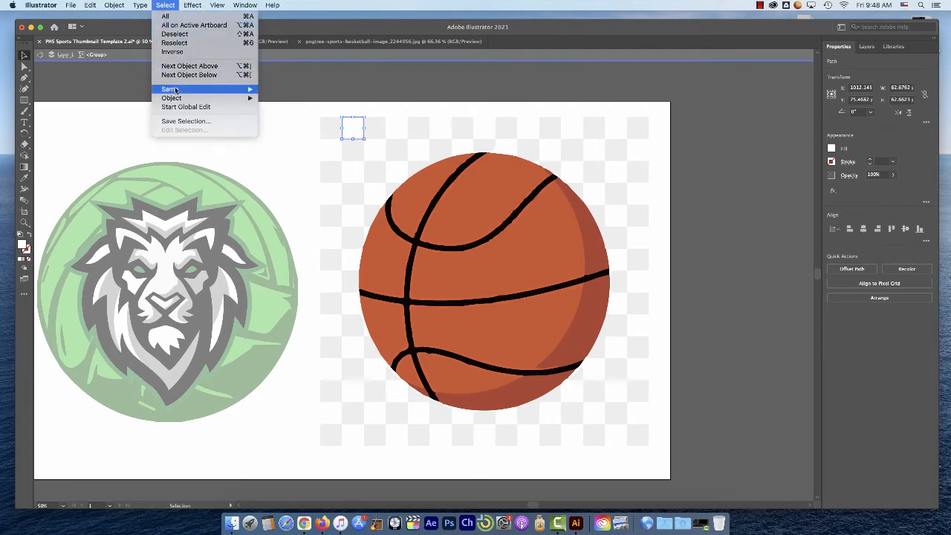
{"action": "mouse_move", "coordinate": [185, 92]}
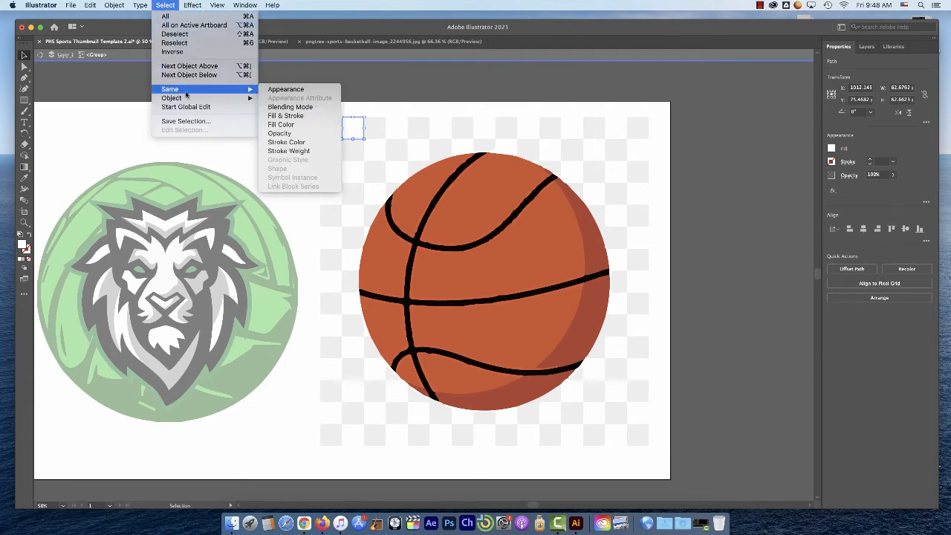
{"action": "left_click", "coordinate": [284, 124]}
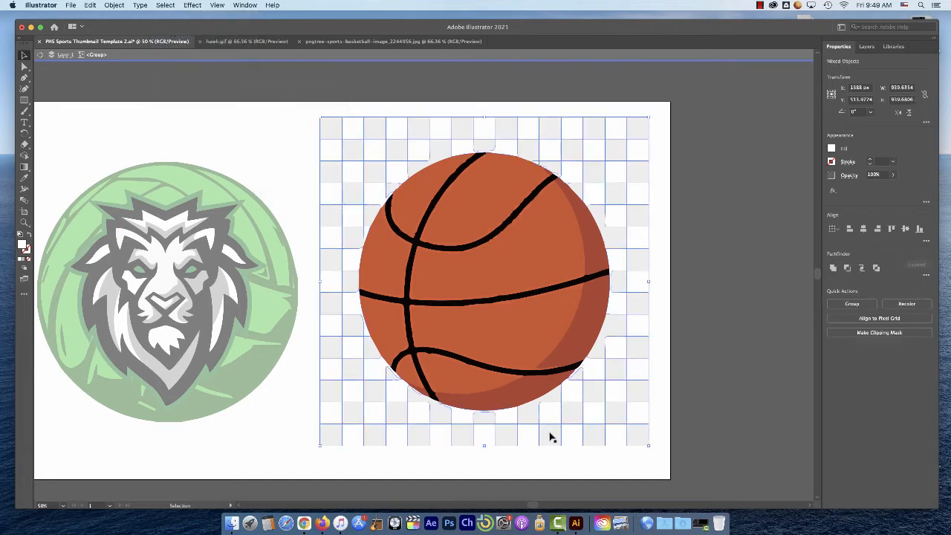
{"action": "key", "text": "Delete"}
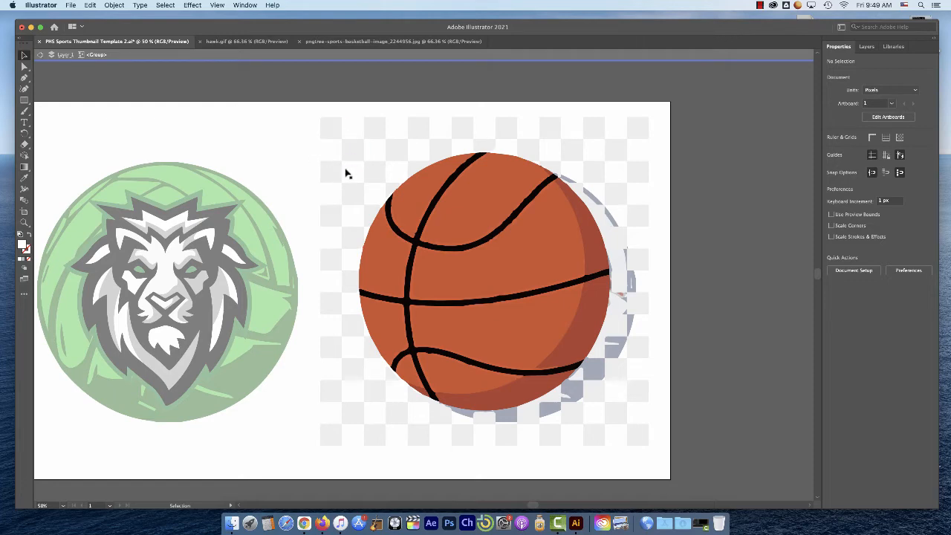
Delete all background squares sharing the light grey fill color, and exit the basketball group's isolation mode
{"action": "left_click", "coordinate": [333, 132]}
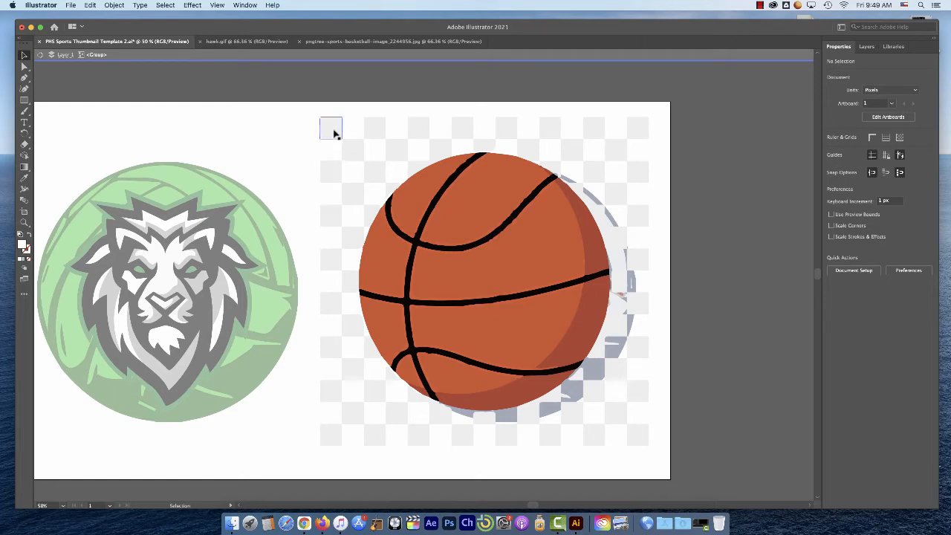
{"action": "left_click", "coordinate": [164, 7]}
{"action": "mouse_move", "coordinate": [180, 90]}
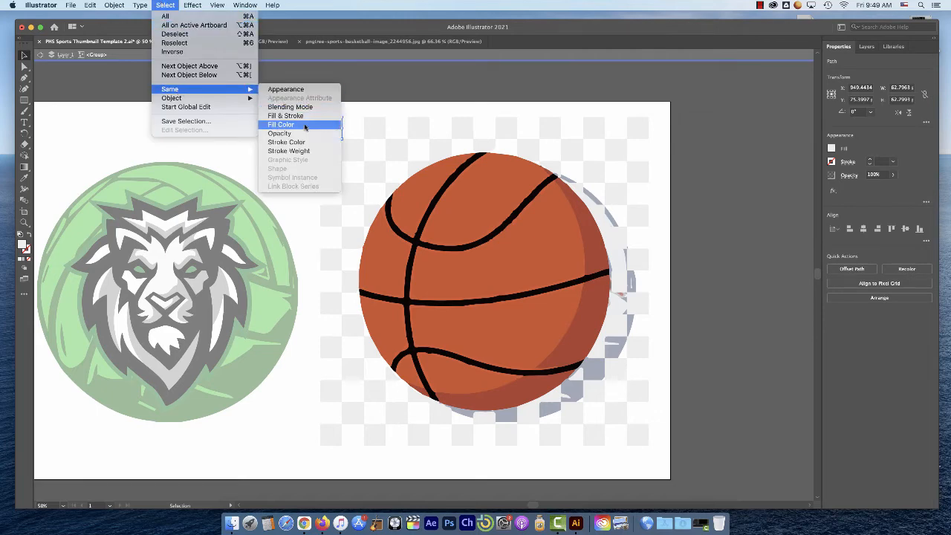
{"action": "left_click", "coordinate": [304, 126]}
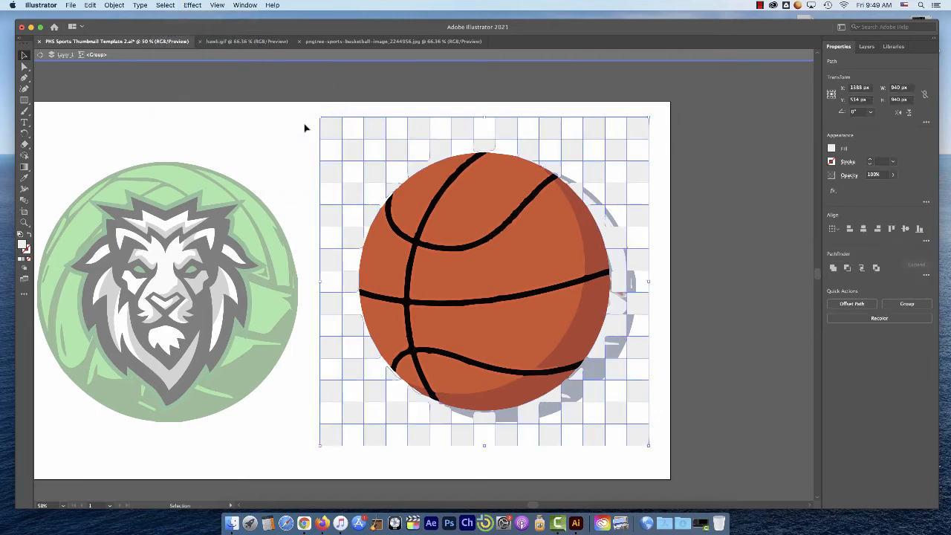
{"action": "key", "text": "Delete"}
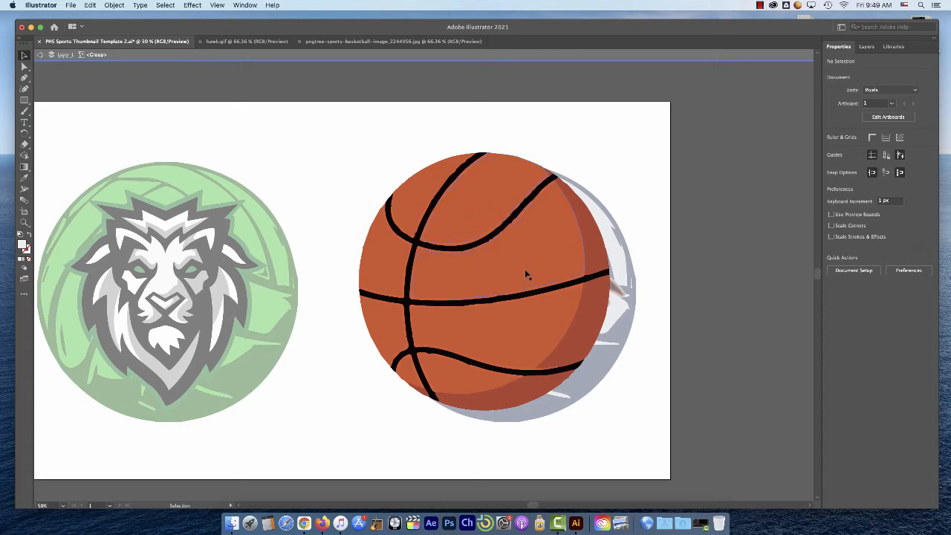
{"action": "double_click", "coordinate": [351, 179]}
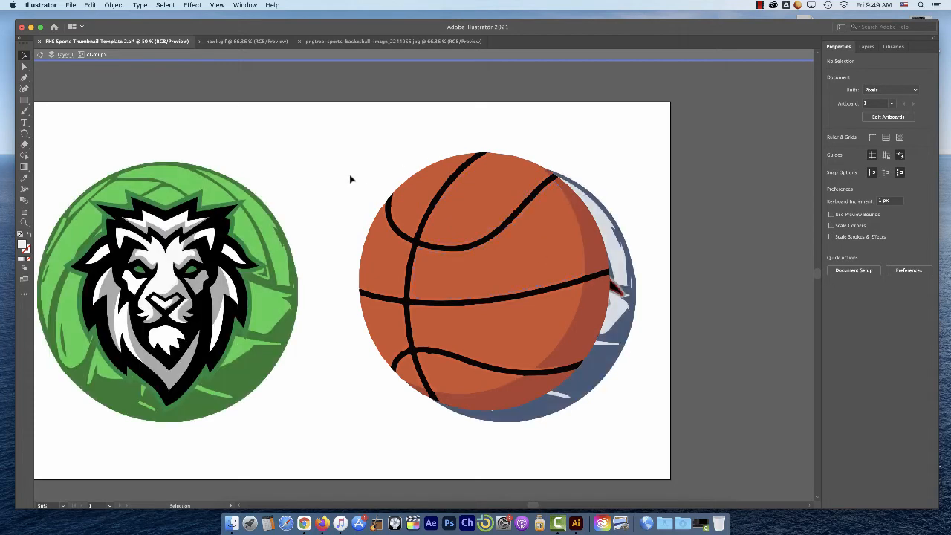
Move the basketball group left over the lion to uncover the hawk, and isolate the basketball group
{"action": "left_click_drag", "start_coordinate": [543, 251], "coordinate": [316, 247]}
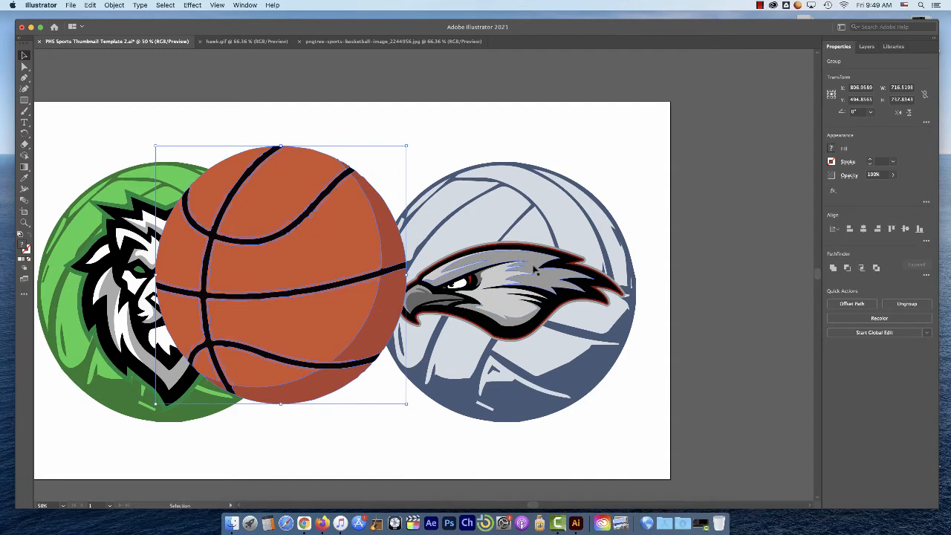
{"action": "left_click", "coordinate": [535, 270]}
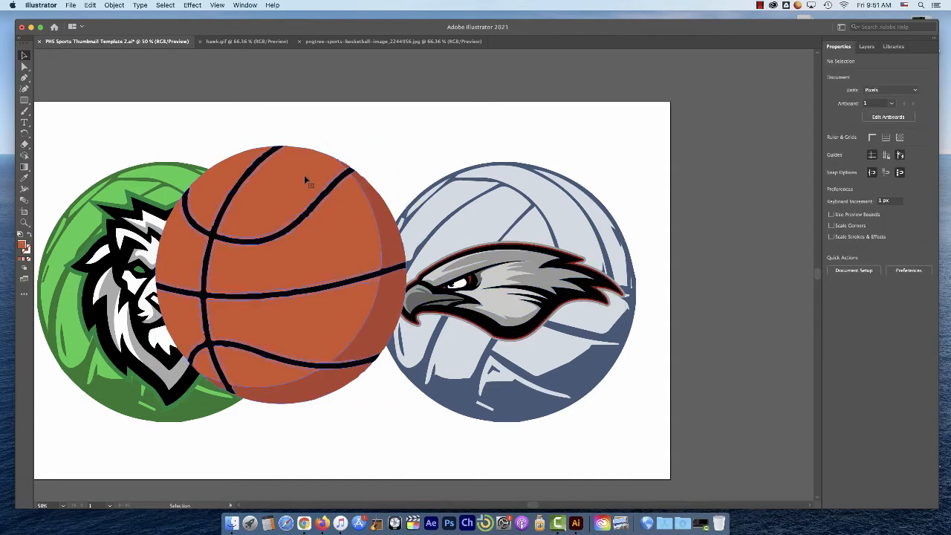
{"action": "double_click", "coordinate": [304, 176]}
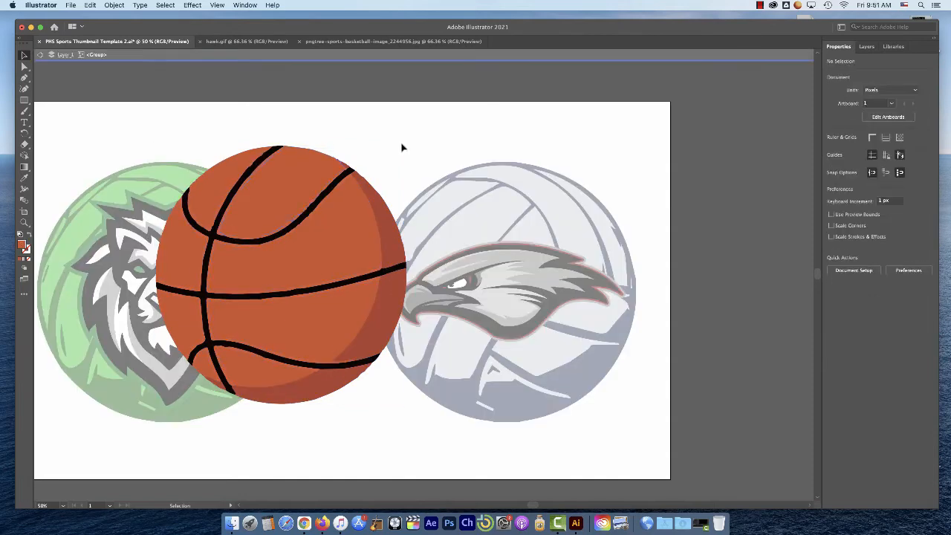
Select all basketball paths with the same orange fill color and recolor them with the Eyedropper to the hawk's light grey
{"action": "left_click", "coordinate": [283, 179]}
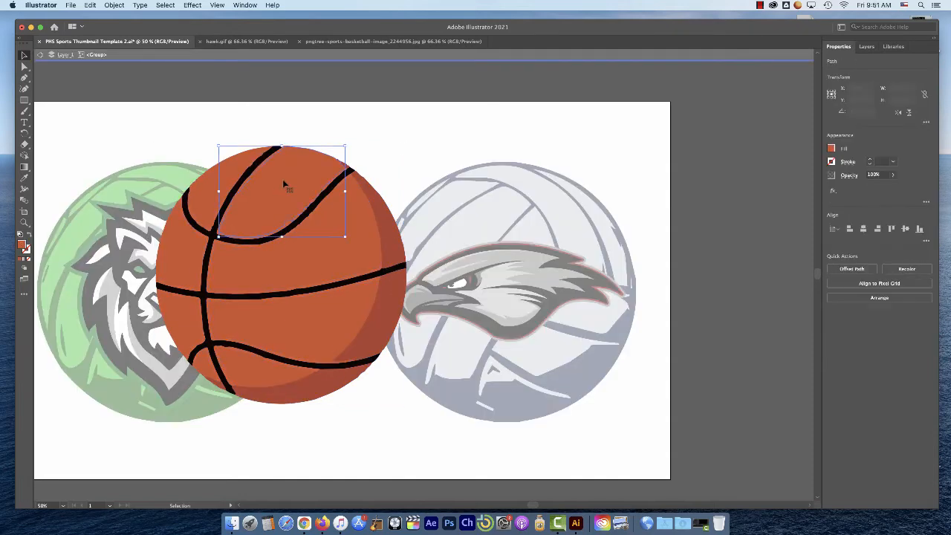
{"action": "left_click", "coordinate": [164, 6]}
{"action": "mouse_move", "coordinate": [174, 89]}
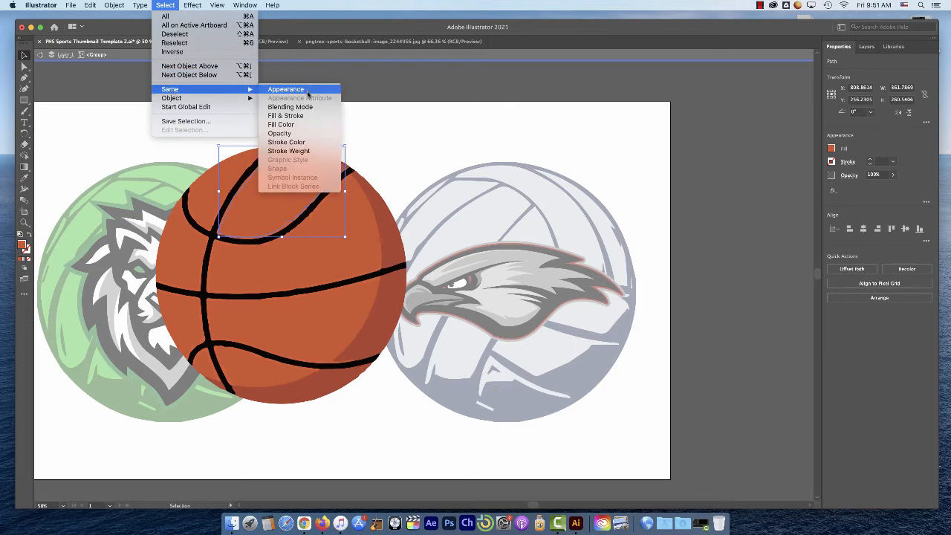
{"action": "left_click", "coordinate": [290, 125]}
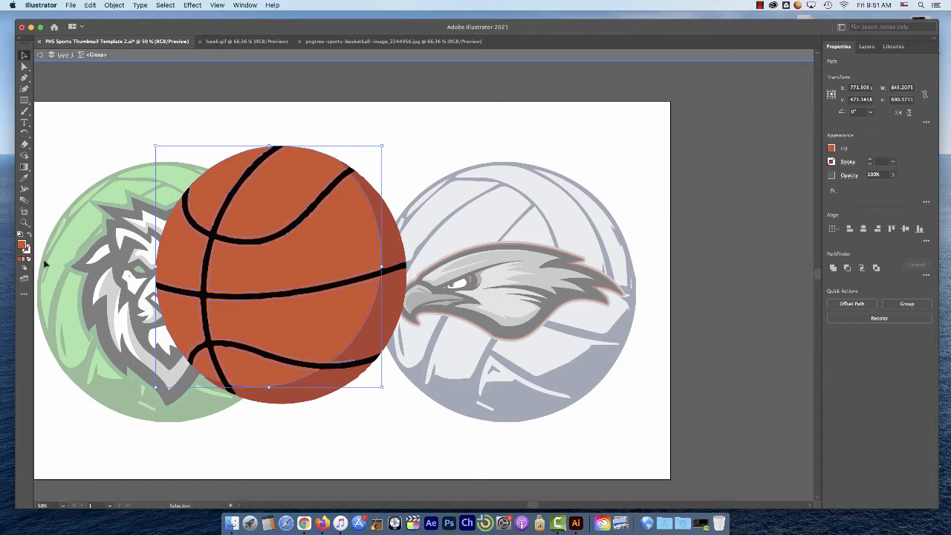
{"action": "left_click", "coordinate": [24, 179]}
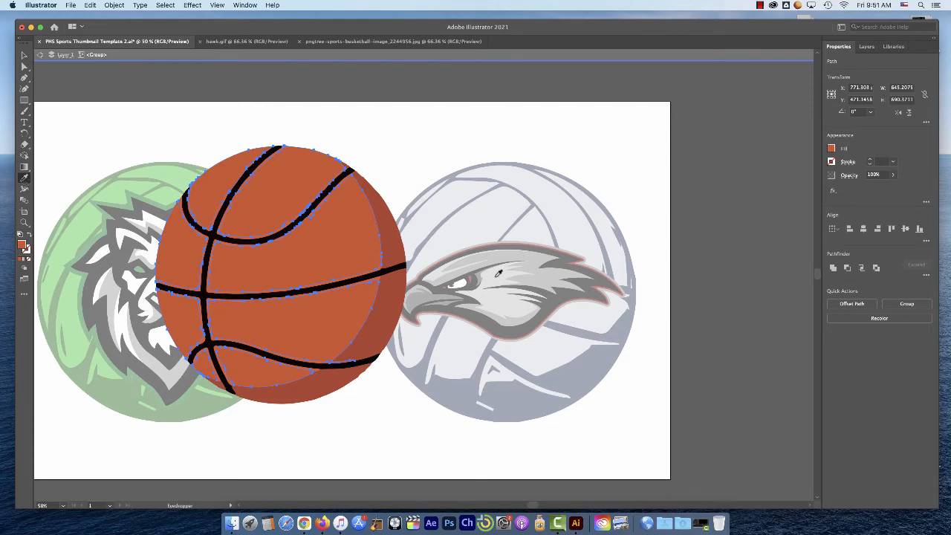
{"action": "left_click", "coordinate": [498, 275]}
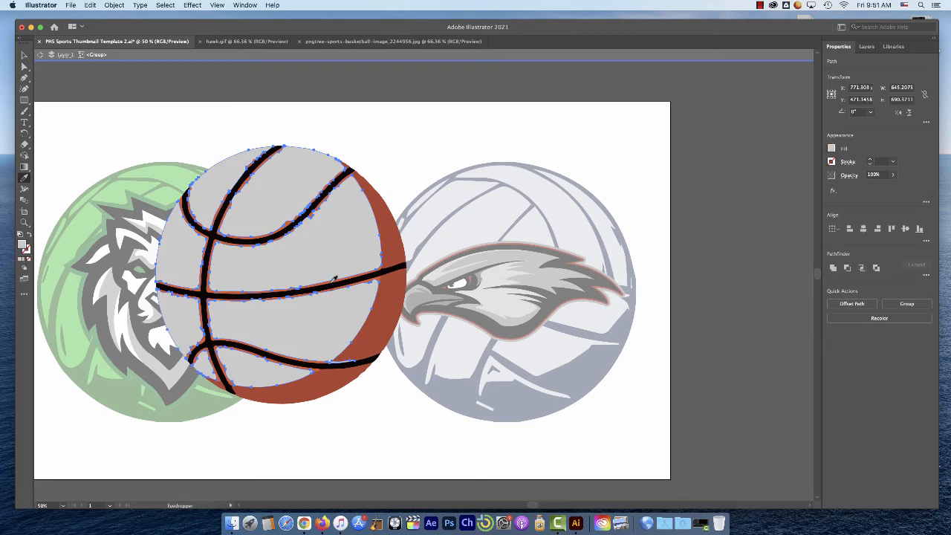
{"action": "left_click", "coordinate": [538, 261]}
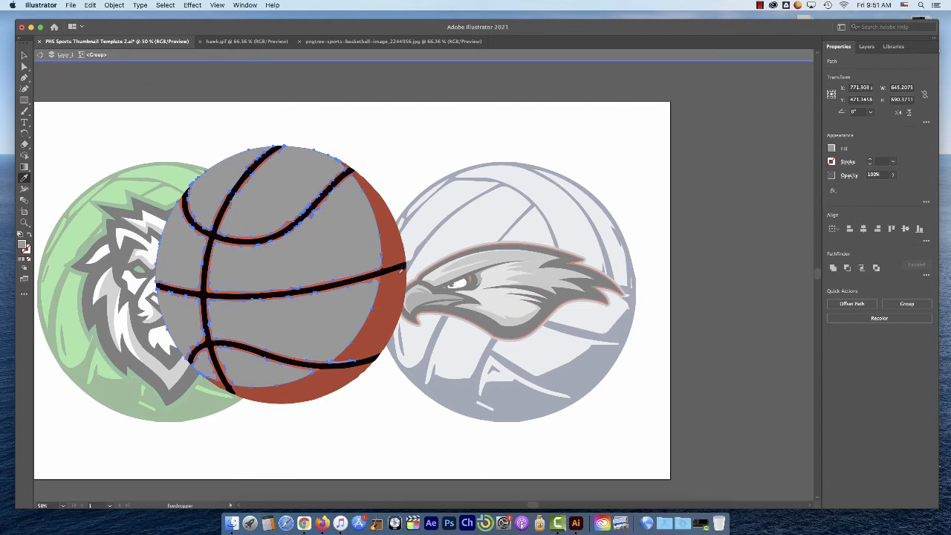
{"action": "left_click", "coordinate": [505, 300]}
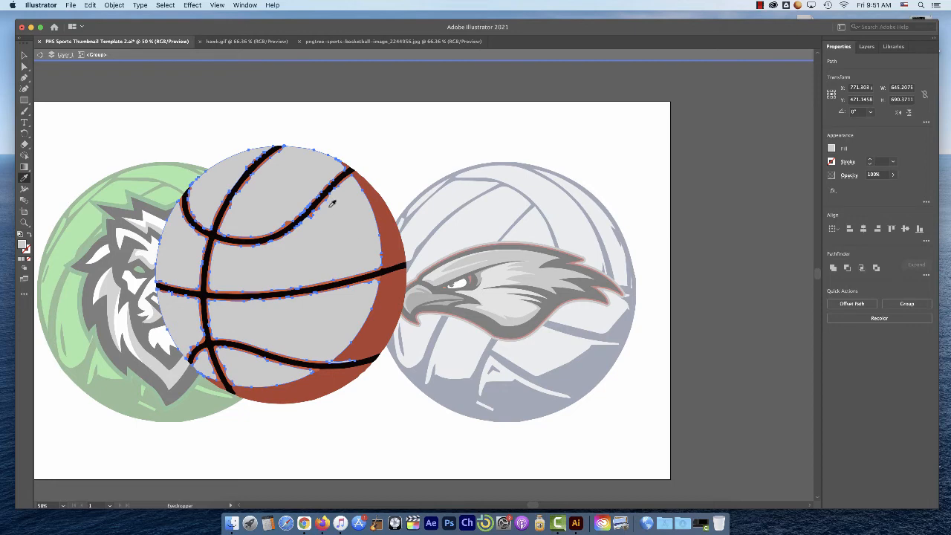
{"action": "key", "text": "v"}
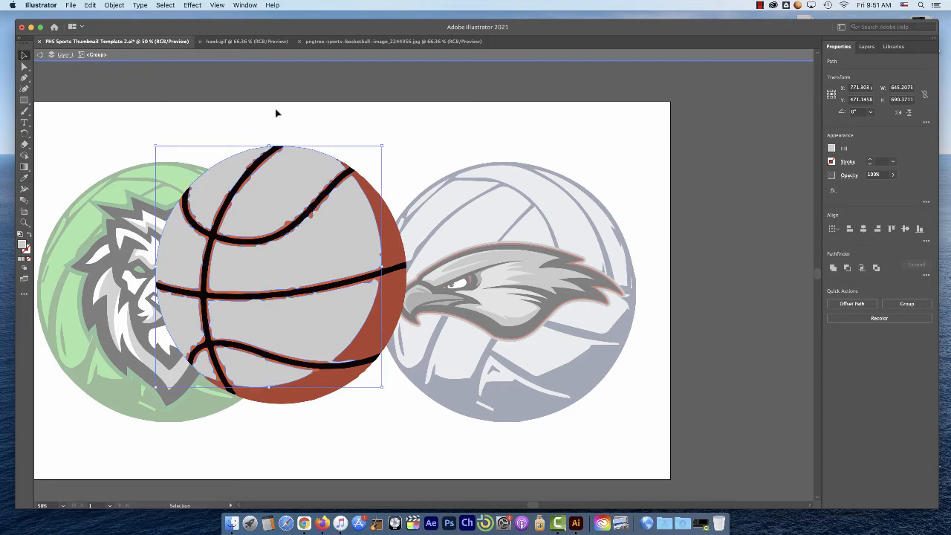
Select all leftover orange slivers along the basketball's seams by same fill color and recolor them with the Eyedropper to the hawk's light grey
{"action": "left_click", "coordinate": [249, 183]}
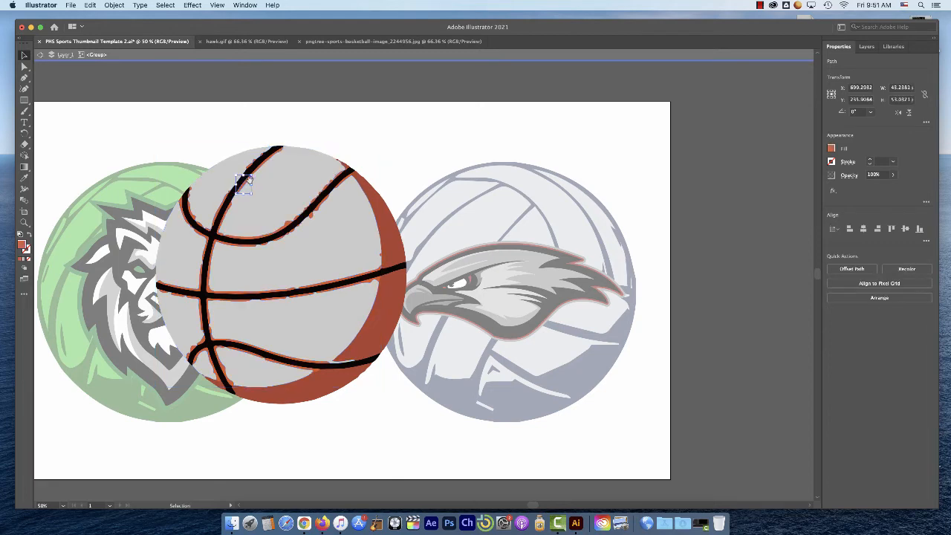
{"action": "left_click", "coordinate": [249, 184]}
{"action": "left_click", "coordinate": [420, 293]}
{"action": "left_click", "coordinate": [423, 282]}
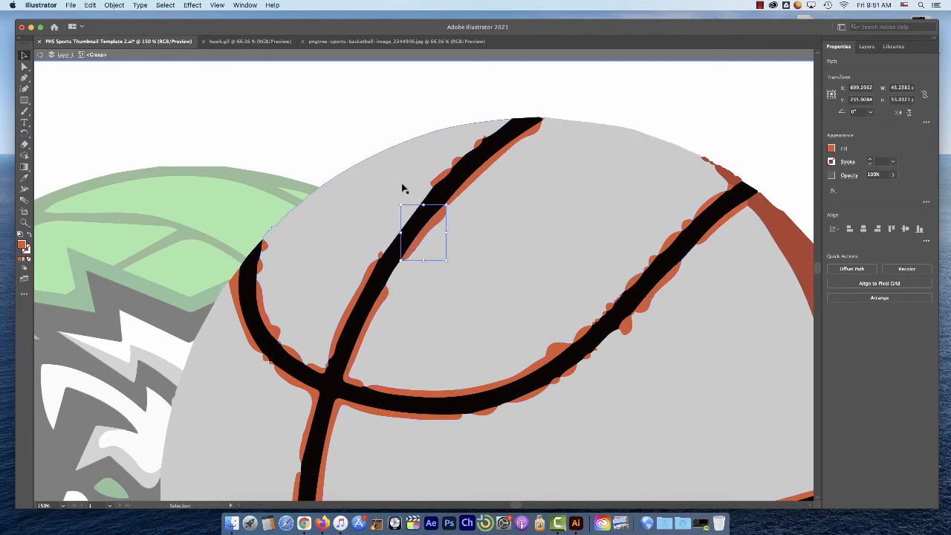
{"action": "left_click", "coordinate": [165, 5]}
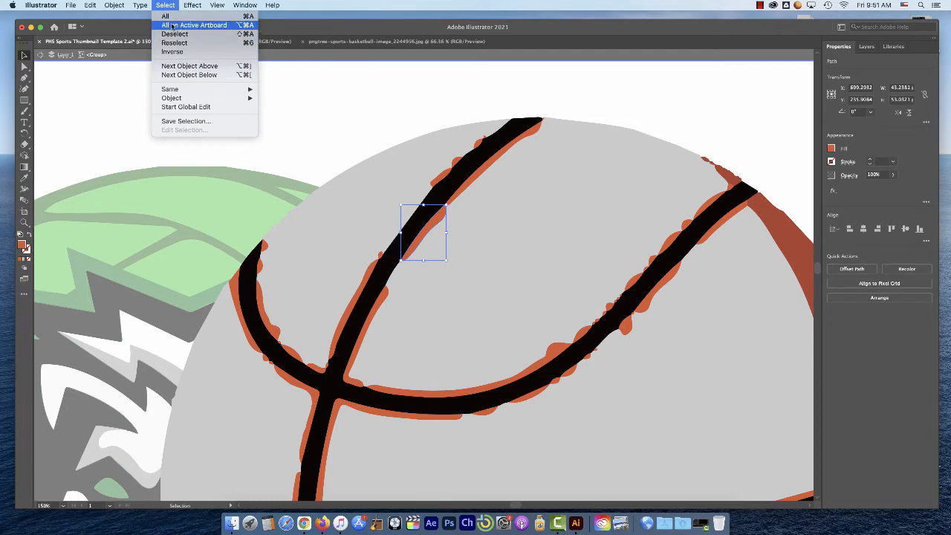
{"action": "mouse_move", "coordinate": [223, 89]}
{"action": "left_click", "coordinate": [293, 125]}
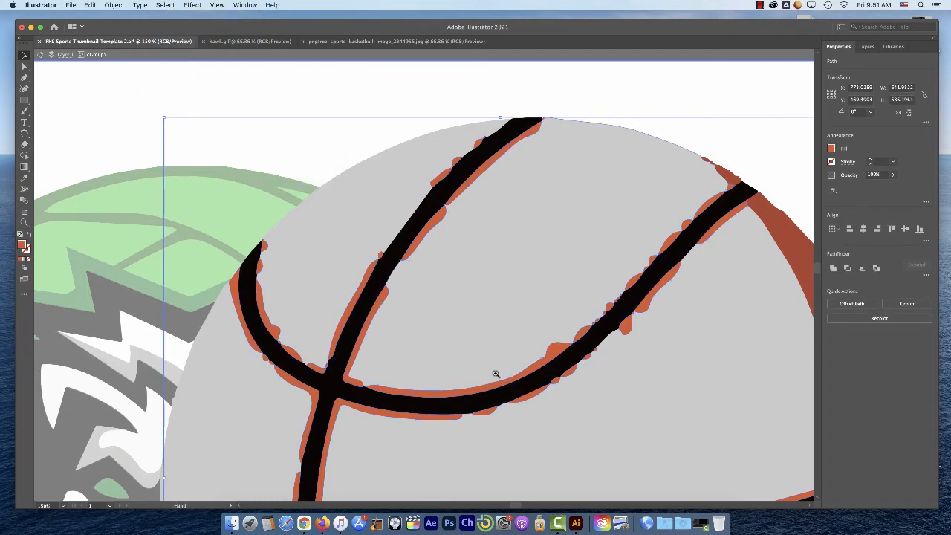
{"action": "scroll", "coordinate": [495, 375], "scroll_direction": "down", "scroll_amount": 2, "text": "alt"}
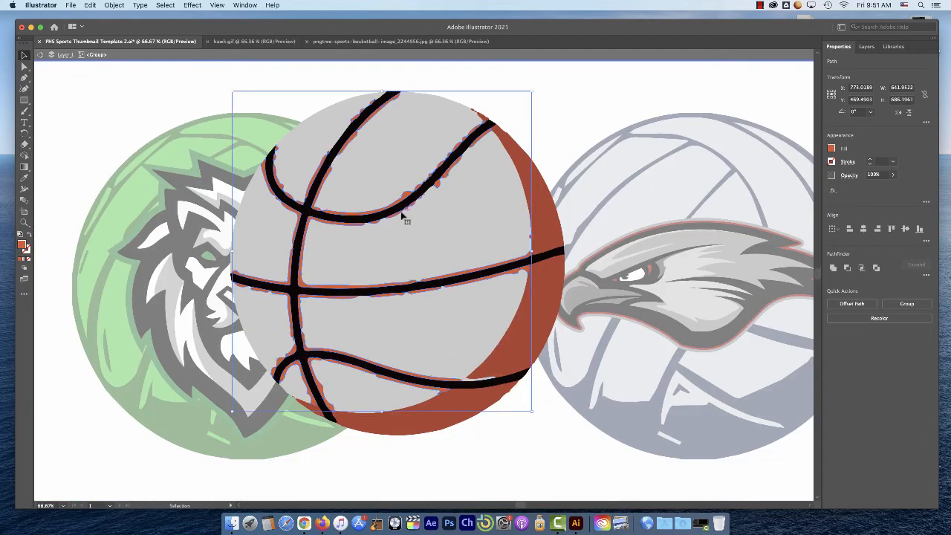
{"action": "left_click", "coordinate": [24, 176]}
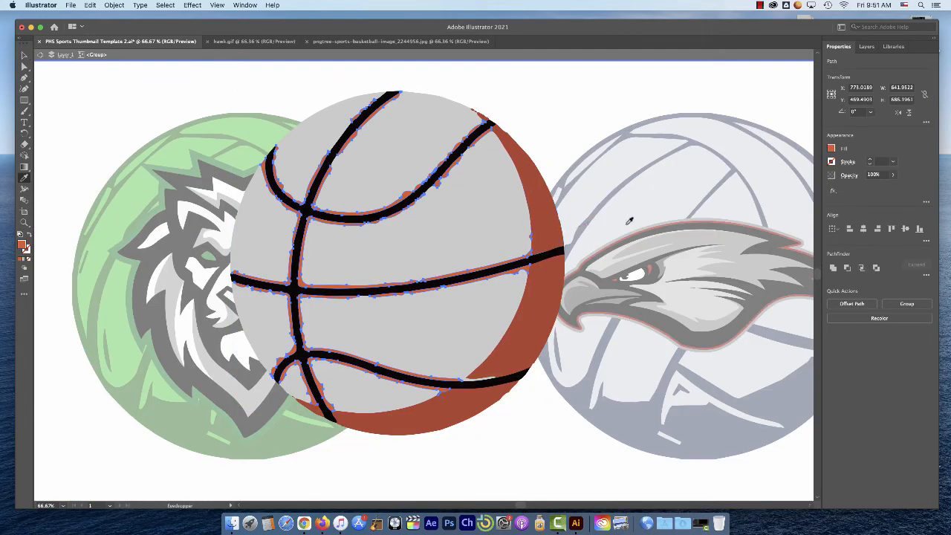
{"action": "left_click", "coordinate": [689, 267]}
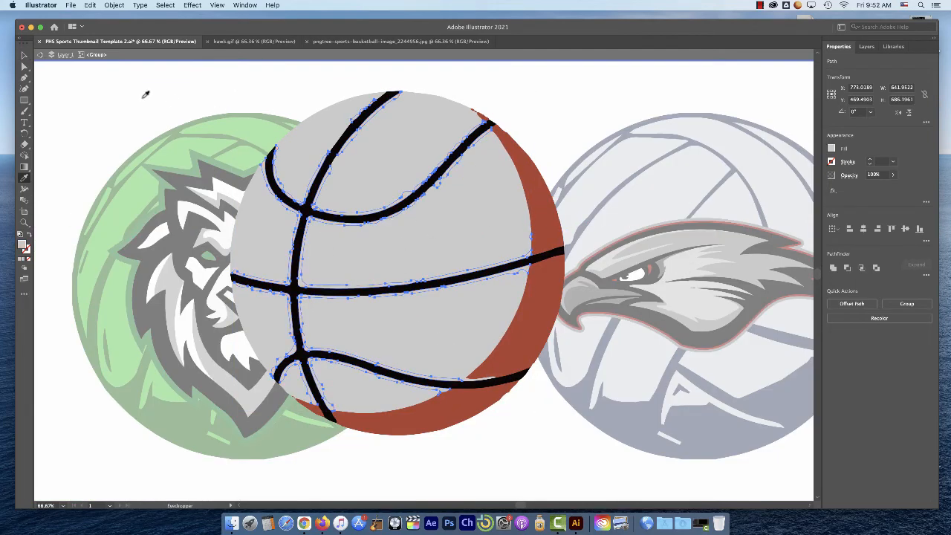
{"action": "left_click", "coordinate": [24, 56]}
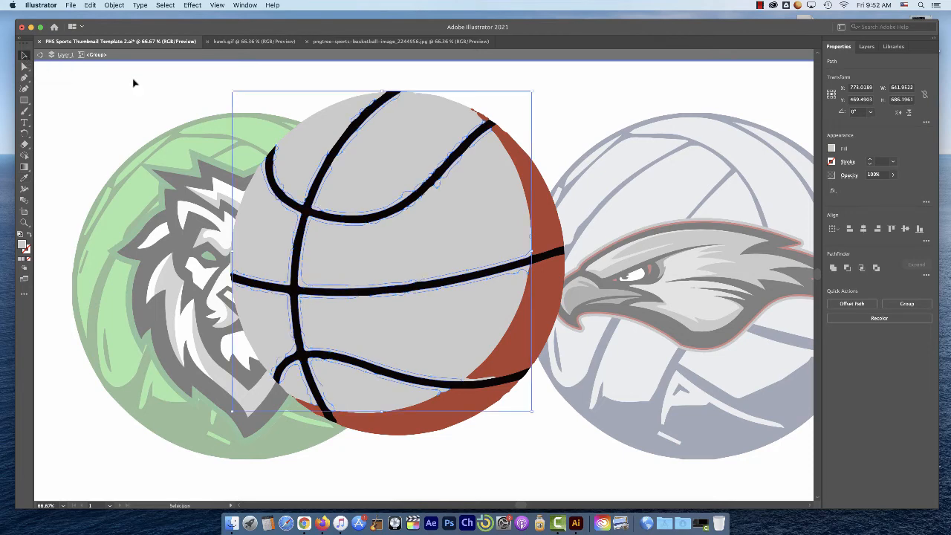
{"action": "left_click", "coordinate": [133, 82]}
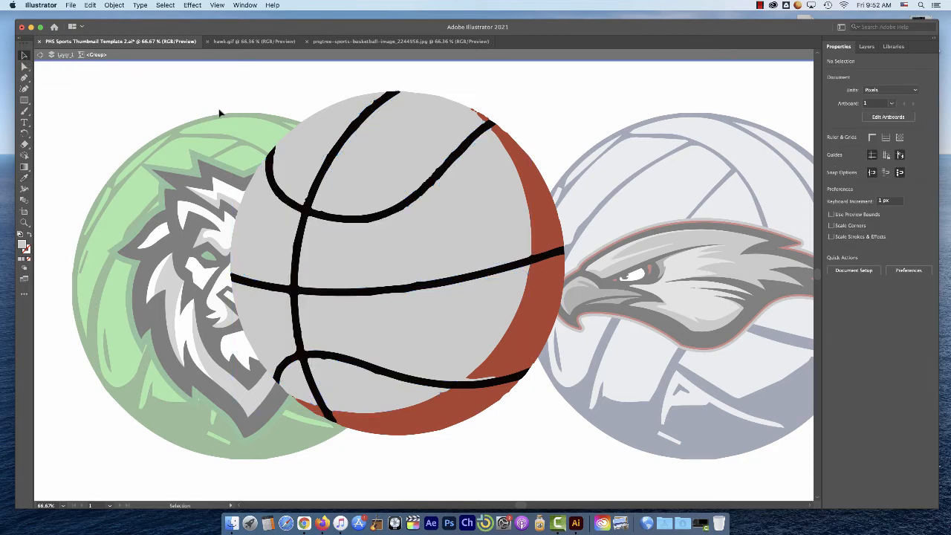
Select all dark red shadow paths of the basketball by same fill color and recolor them with the Eyedropper to the hawk's darker grey
{"action": "left_click", "coordinate": [545, 298]}
{"action": "left_click", "coordinate": [165, 5]}
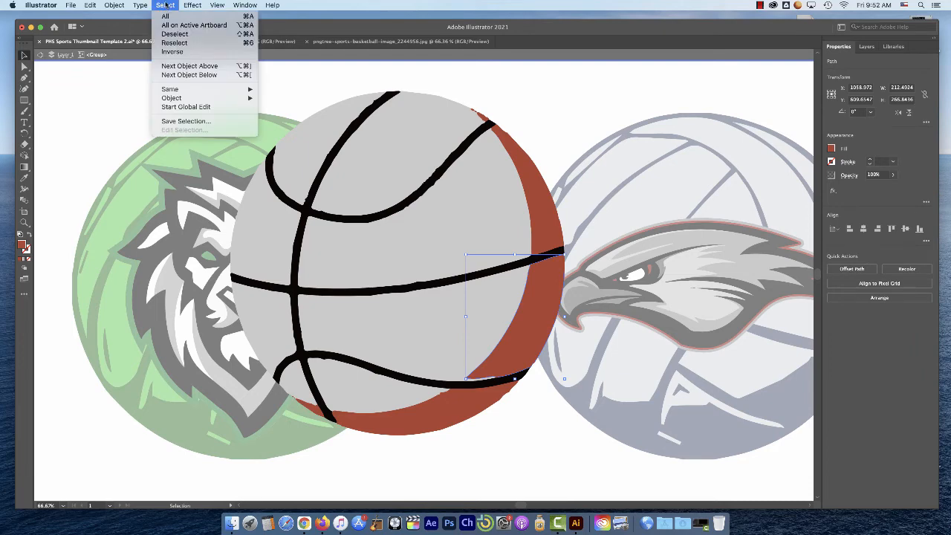
{"action": "mouse_move", "coordinate": [180, 90]}
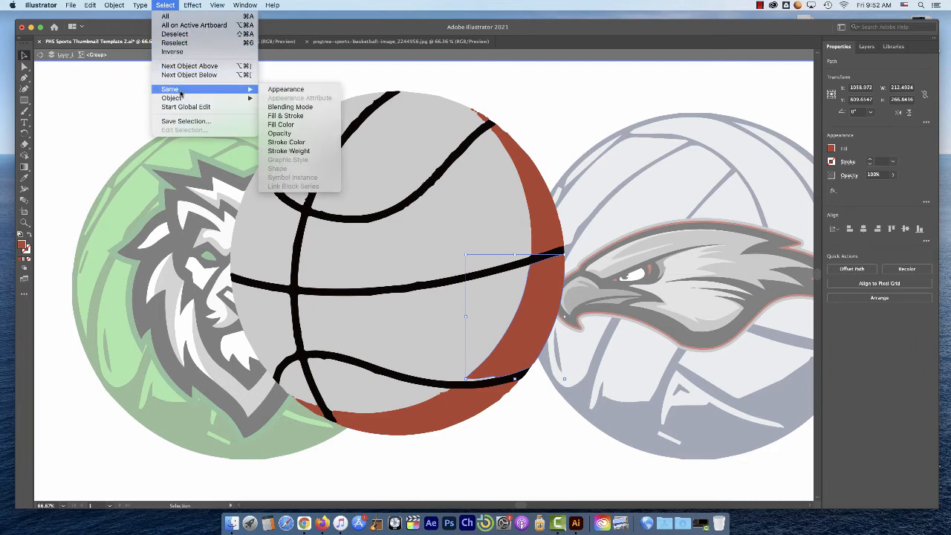
{"action": "left_click", "coordinate": [298, 126]}
{"action": "left_click", "coordinate": [24, 177]}
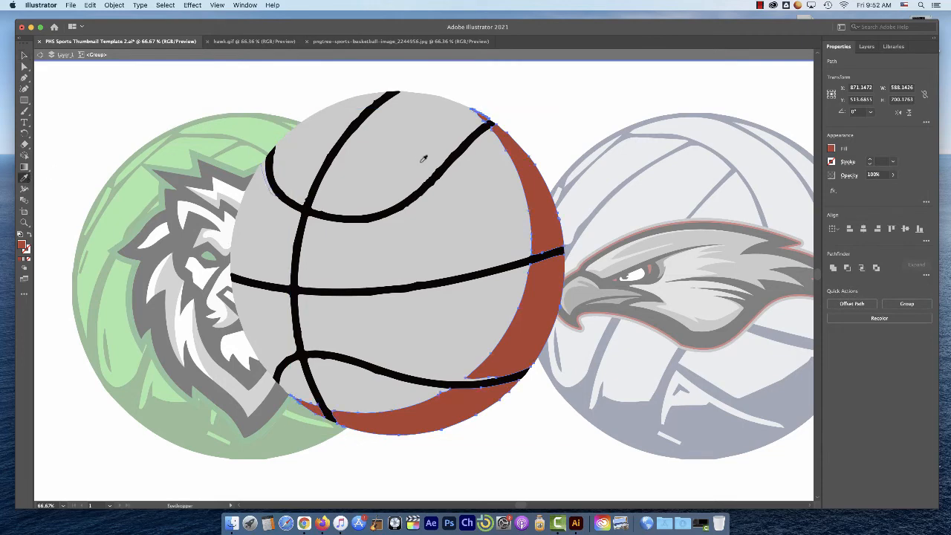
{"action": "left_click", "coordinate": [738, 241]}
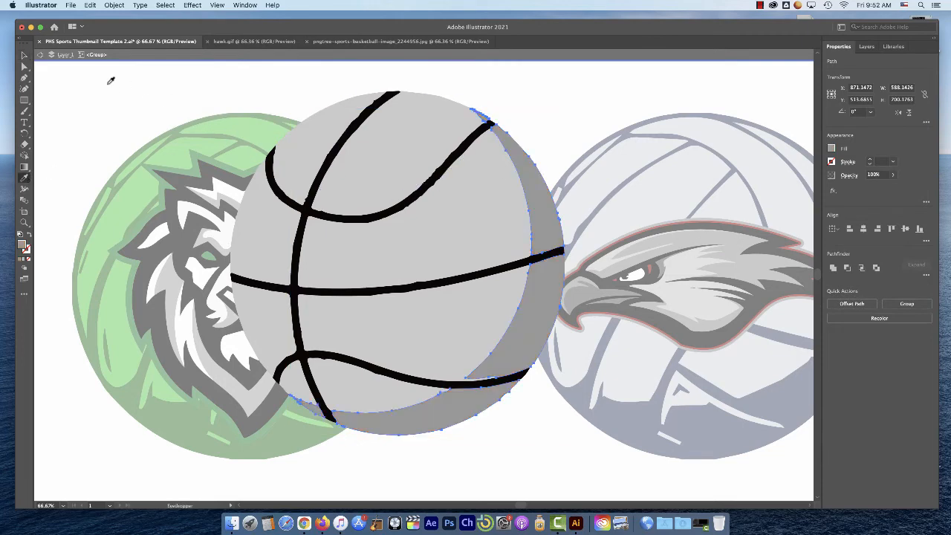
{"action": "left_click", "coordinate": [24, 55]}
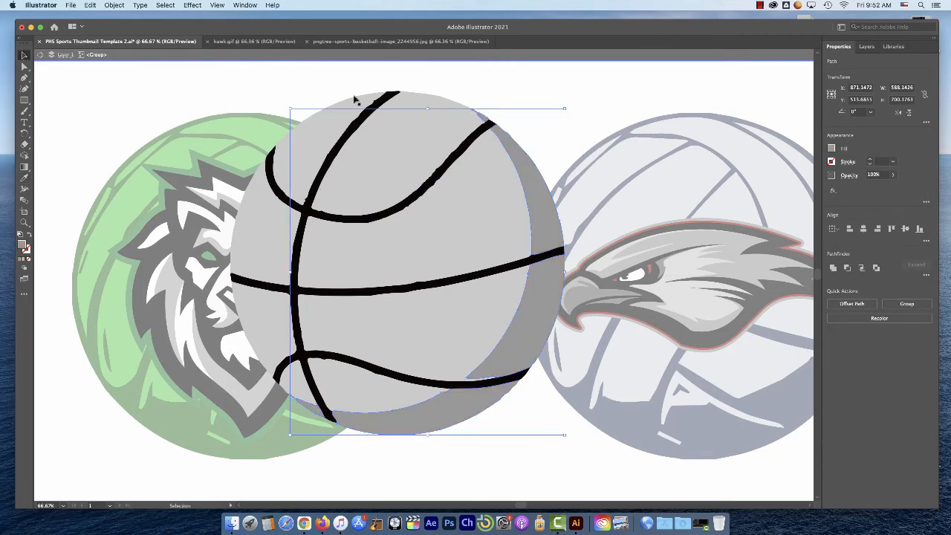
{"action": "left_click", "coordinate": [325, 99]}
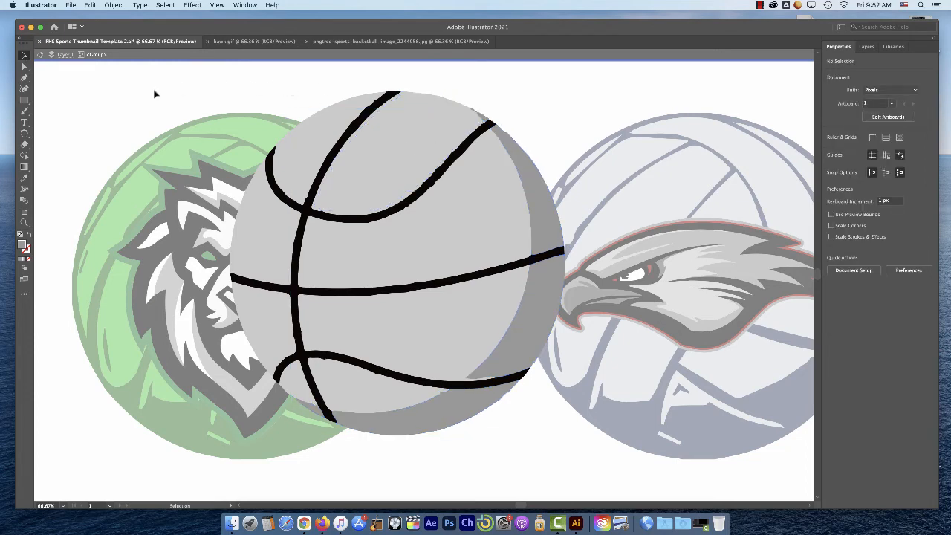
Move the grey basketball group over the blue volleyball and hawk, aligning its outline with the volleyball's upper-left edge
{"action": "left_click_drag", "start_coordinate": [397, 182], "coordinate": [683, 206]}
{"action": "key", "text": "space"}
{"action": "left_click_drag", "start_coordinate": [697, 238], "coordinate": [515, 206]}
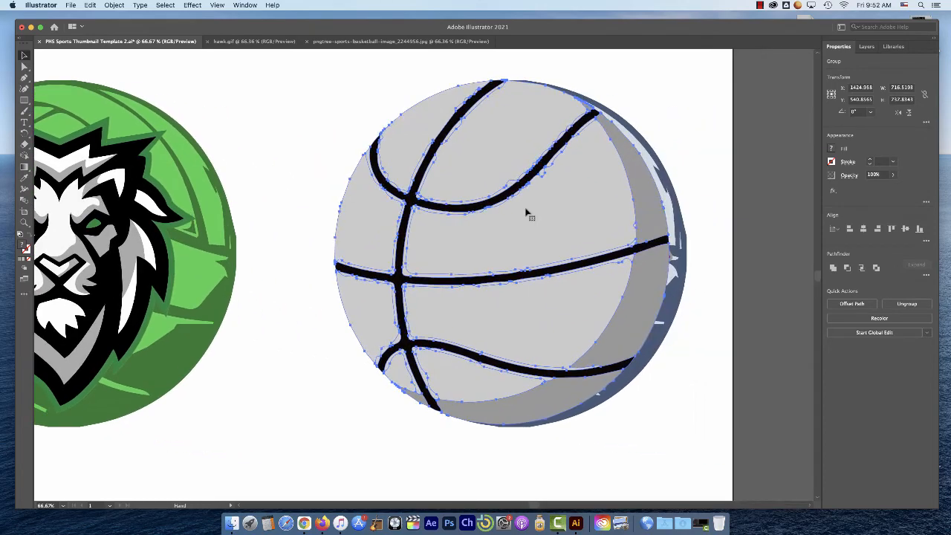
{"action": "key", "text": "space"}
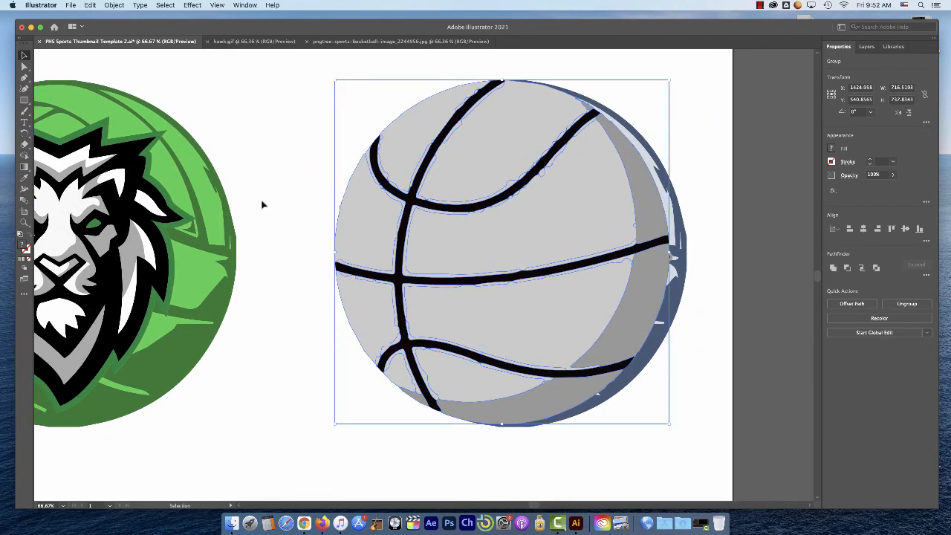
{"action": "key", "text": "space"}
{"action": "left_click_drag", "start_coordinate": [297, 199], "coordinate": [195, 195]}
{"action": "mouse_move", "coordinate": [474, 243]}
{"action": "left_mouse_down"}
{"action": "mouse_move", "coordinate": [508, 253]}
{"action": "mouse_move", "coordinate": [479, 243]}
{"action": "left_mouse_up"}
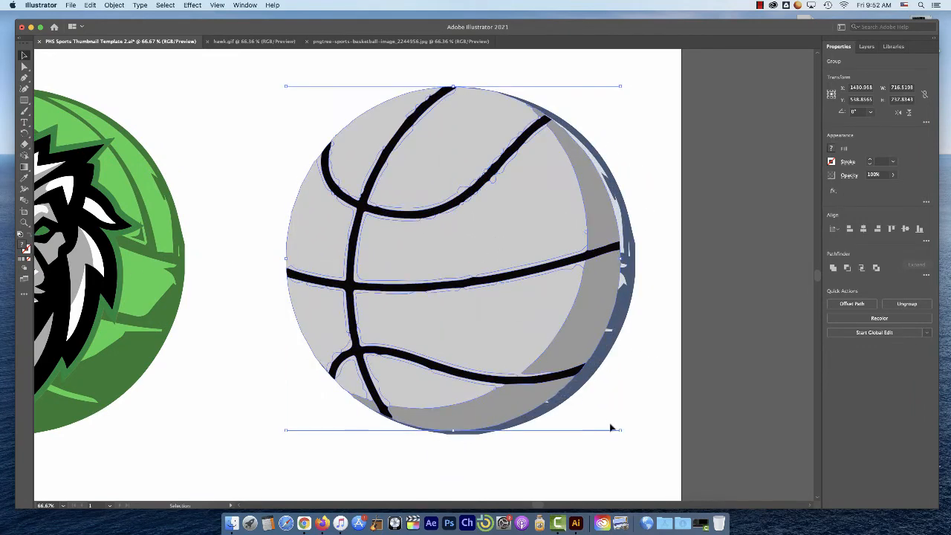
Enlarge the basketball group proportionally to about 758 px wide by 780 px high so it fully covers the blue volleyball
{"action": "left_click_drag", "start_coordinate": [620, 431], "coordinate": [648, 446]}
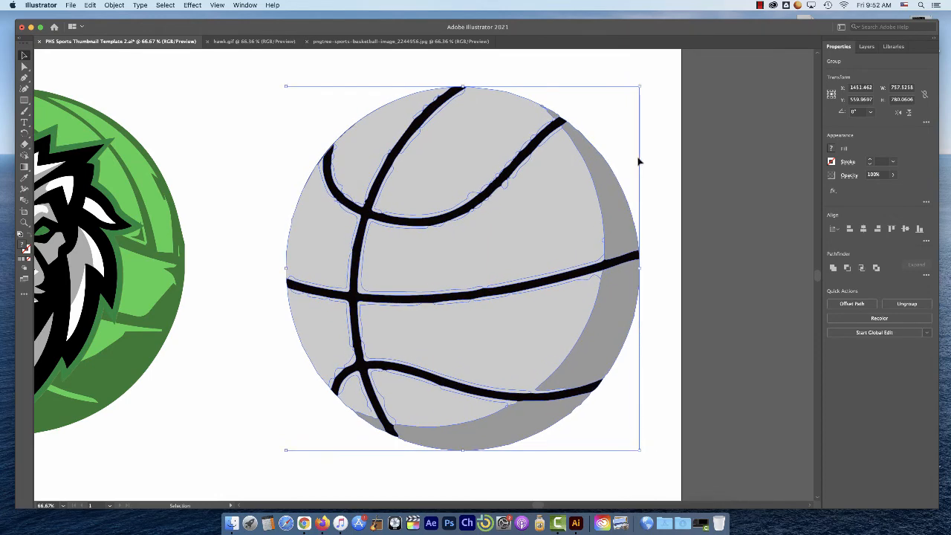
{"action": "left_click", "coordinate": [656, 188]}
{"action": "left_click", "coordinate": [629, 223]}
Move the basketball group to the bottom of Layer 1's stacking order, behind the hawk and the volleyballs
{"action": "left_click", "coordinate": [867, 46]}
{"action": "left_click", "coordinate": [758, 71]}
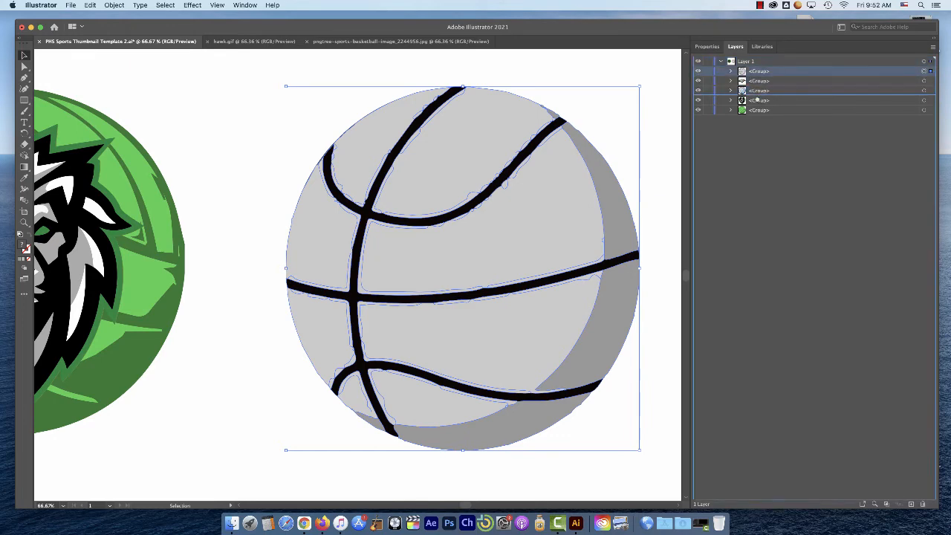
{"action": "left_click_drag", "start_coordinate": [761, 121], "coordinate": [758, 115]}
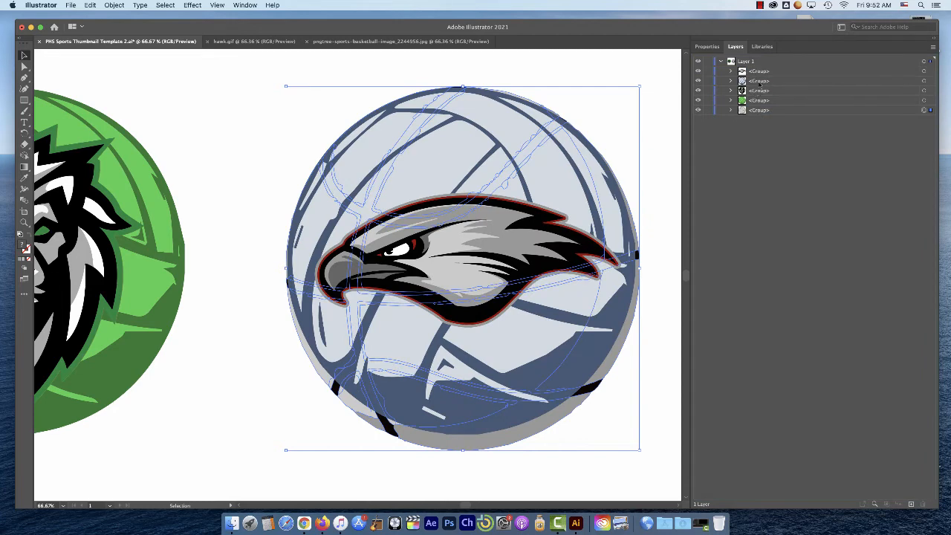
Delete the blue volleyball group behind the hawk, and move the hawk logo slightly down to center it on the basketball
{"action": "left_click", "coordinate": [758, 81]}
{"action": "left_click", "coordinate": [925, 81]}
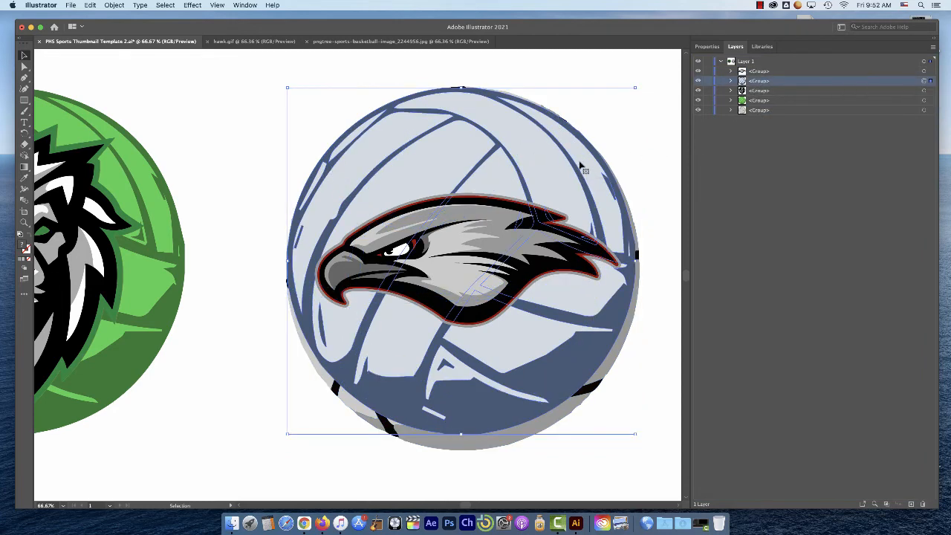
{"action": "key", "text": "Delete"}
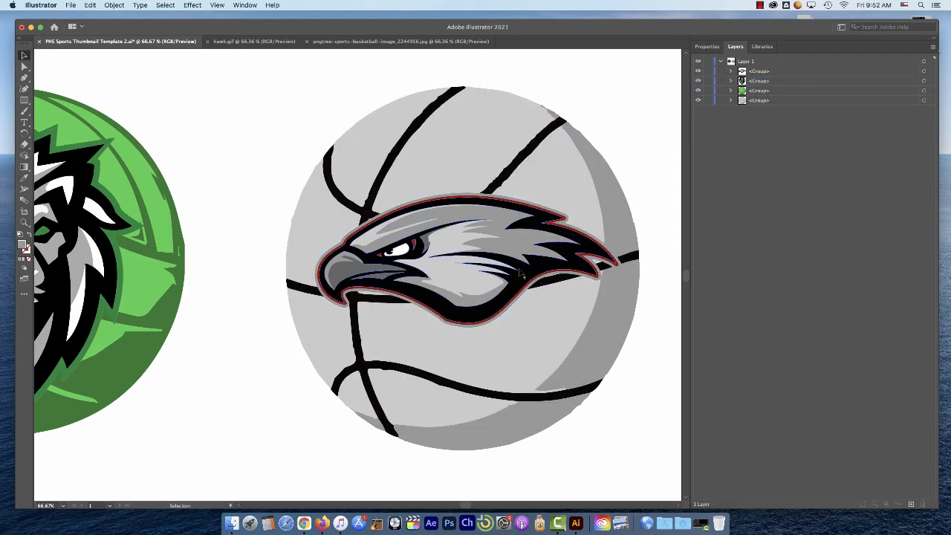
{"action": "left_click_drag", "start_coordinate": [484, 247], "coordinate": [521, 264]}
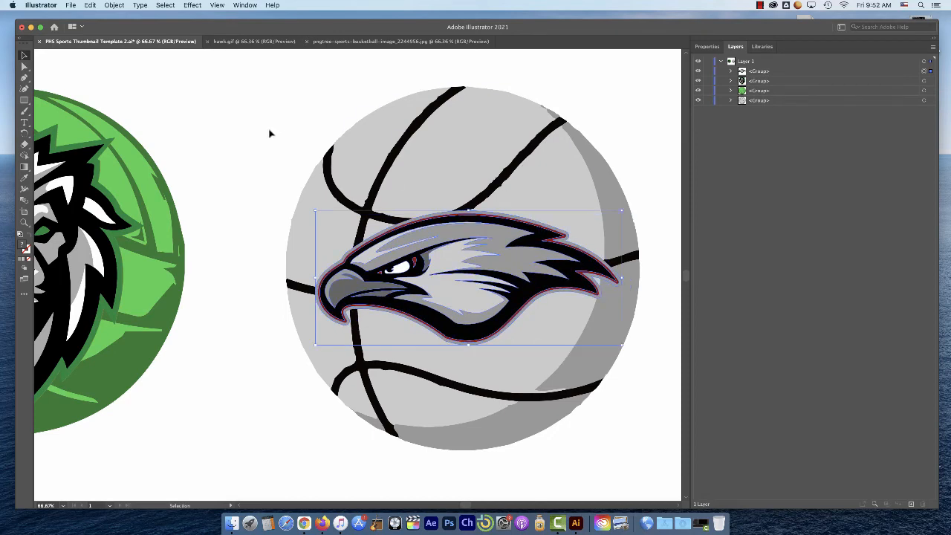
{"action": "left_click", "coordinate": [270, 130]}
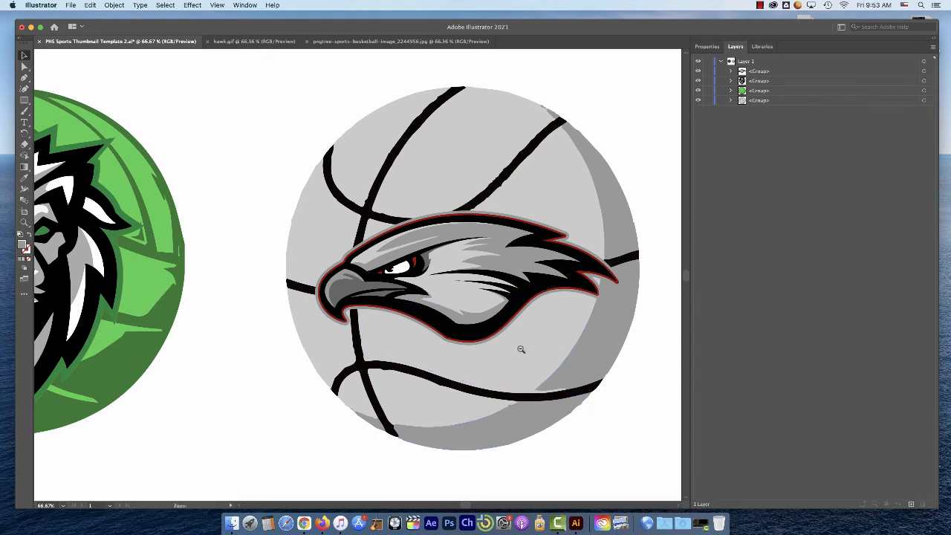
Copy the grey basketball group, paste a duplicate, and place it between the lion and the hawk
{"action": "key", "text": "super+minus"}
{"action": "left_click_drag", "start_coordinate": [243, 272], "coordinate": [420, 340]}
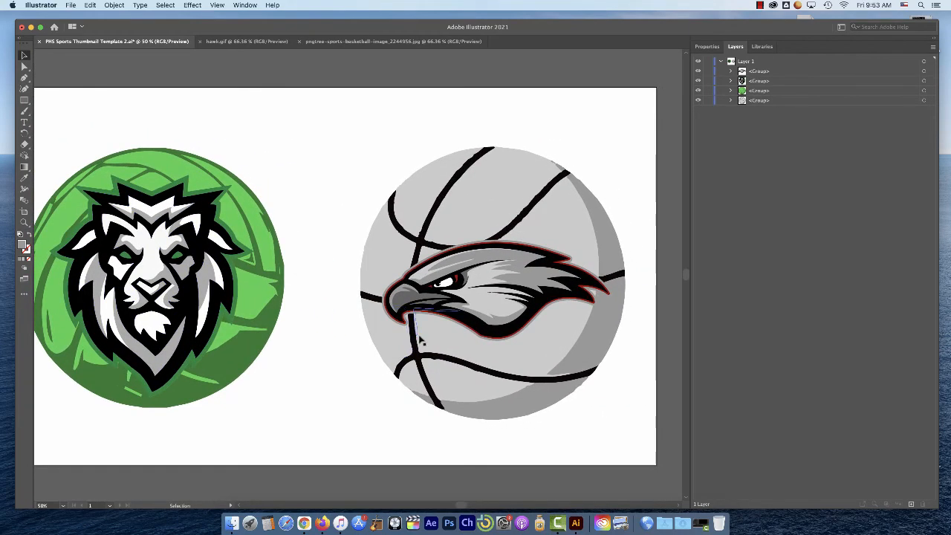
{"action": "left_click", "coordinate": [565, 230]}
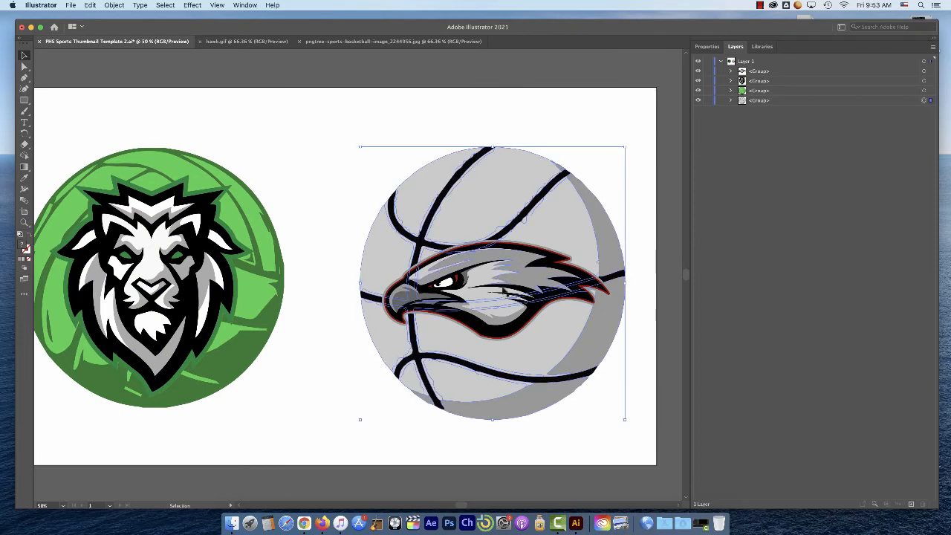
{"action": "left_click_drag", "start_coordinate": [299, 217], "coordinate": [449, 215]}
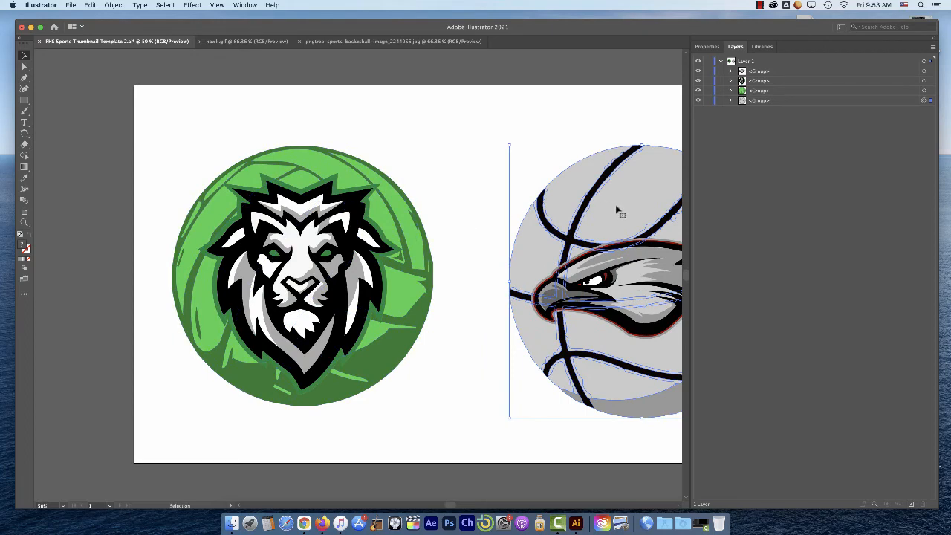
{"action": "left_click", "coordinate": [404, 217]}
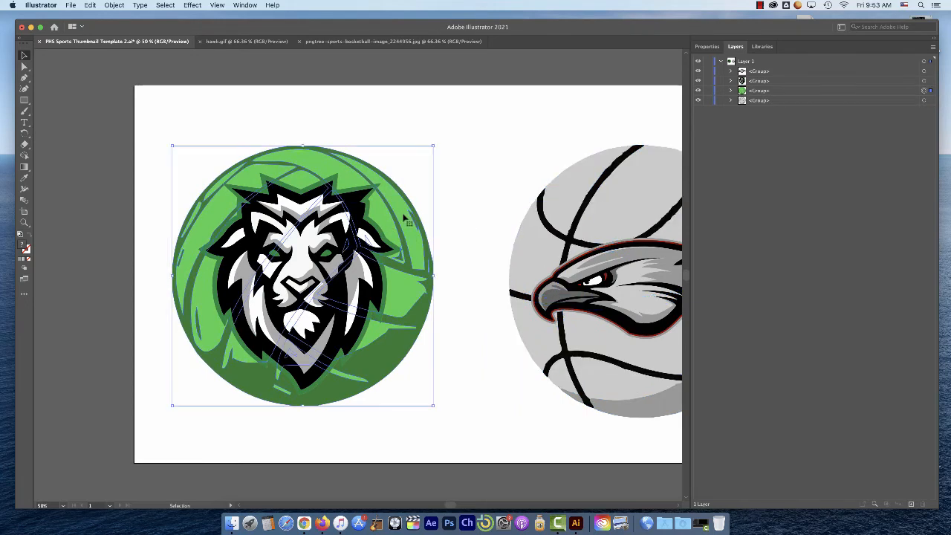
{"action": "left_click", "coordinate": [657, 203]}
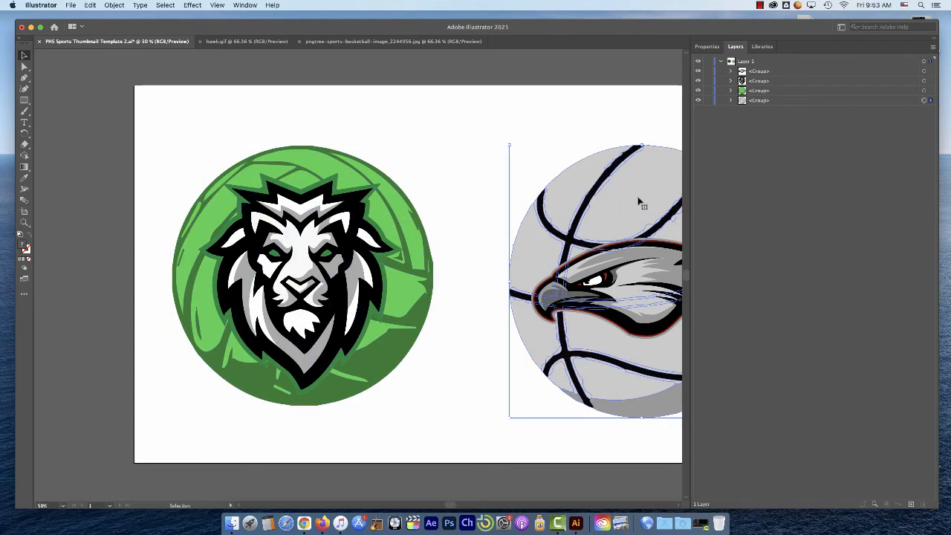
{"action": "left_click", "coordinate": [90, 6]}
{"action": "left_click", "coordinate": [93, 47]}
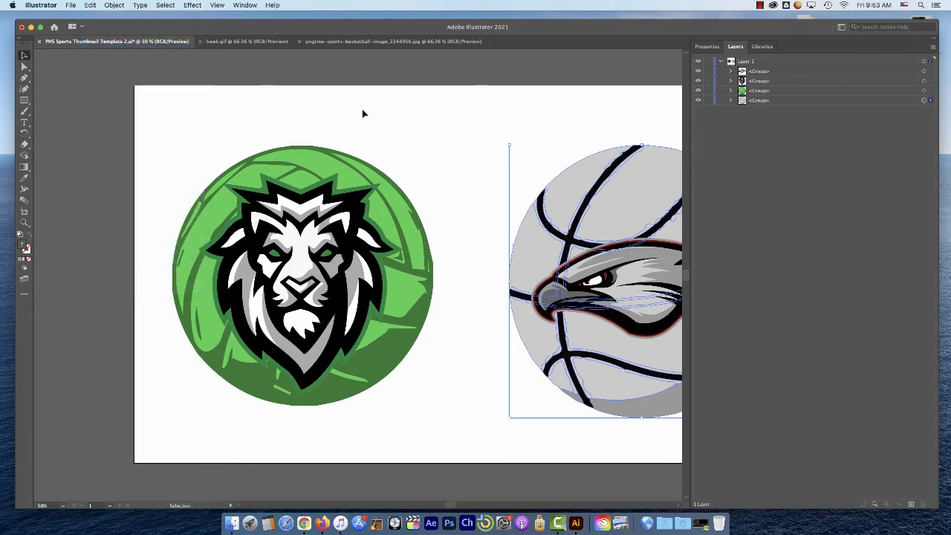
{"action": "left_click", "coordinate": [363, 113]}
{"action": "left_click", "coordinate": [91, 5]}
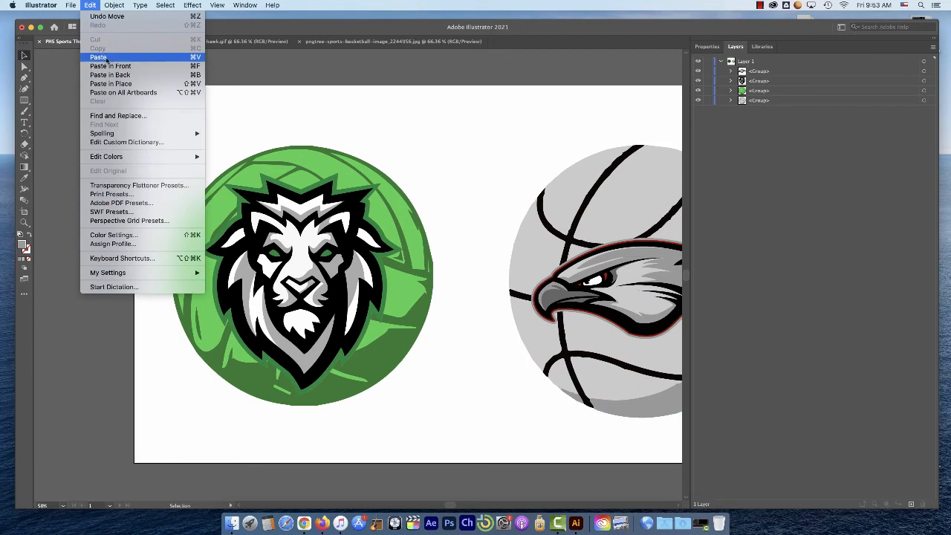
{"action": "left_click", "coordinate": [124, 59]}
{"action": "left_click_drag", "start_coordinate": [429, 221], "coordinate": [503, 219]}
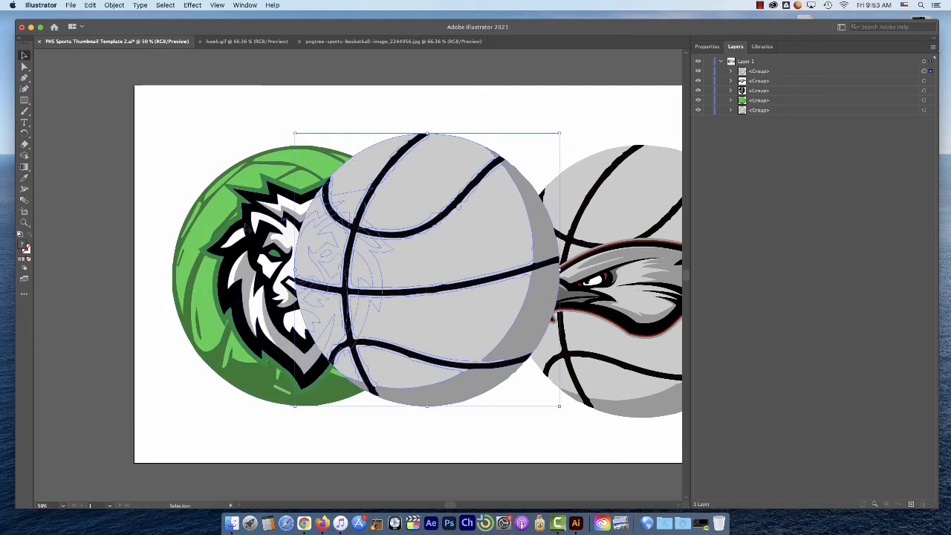
Isolate the duplicate basketball, select all its matching light grey panels, and recolor them with the light green sampled from the lion's volleyball
{"action": "double_click", "coordinate": [408, 201]}
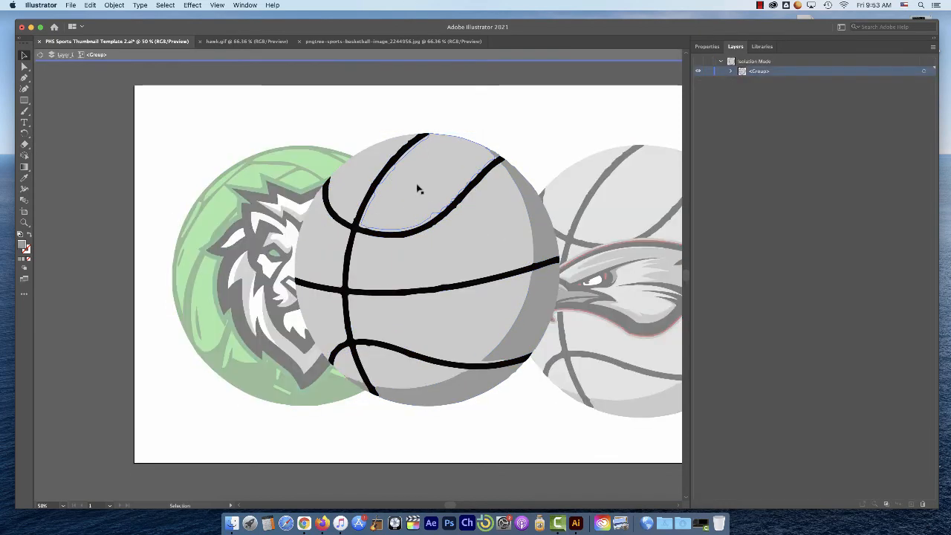
{"action": "left_click", "coordinate": [416, 188]}
{"action": "left_click", "coordinate": [165, 5]}
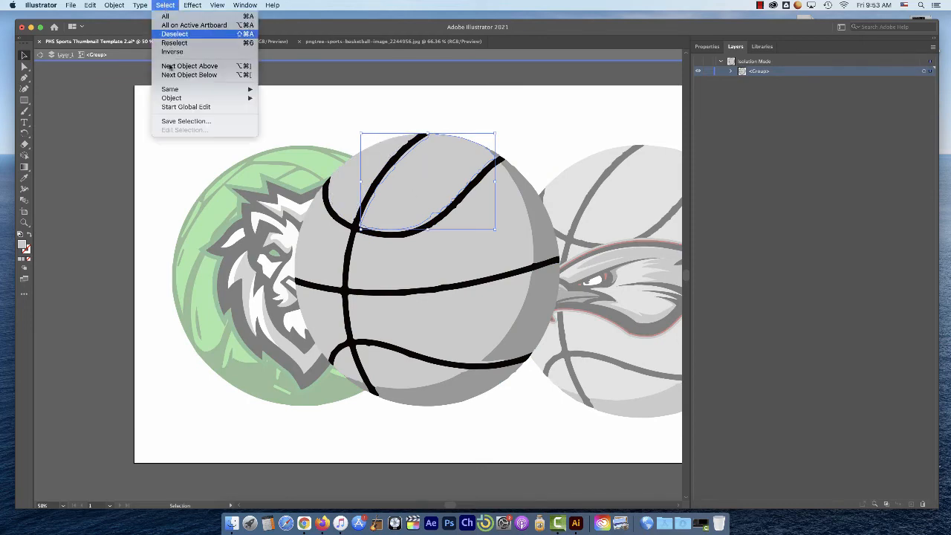
{"action": "mouse_move", "coordinate": [172, 92]}
{"action": "left_click", "coordinate": [295, 126]}
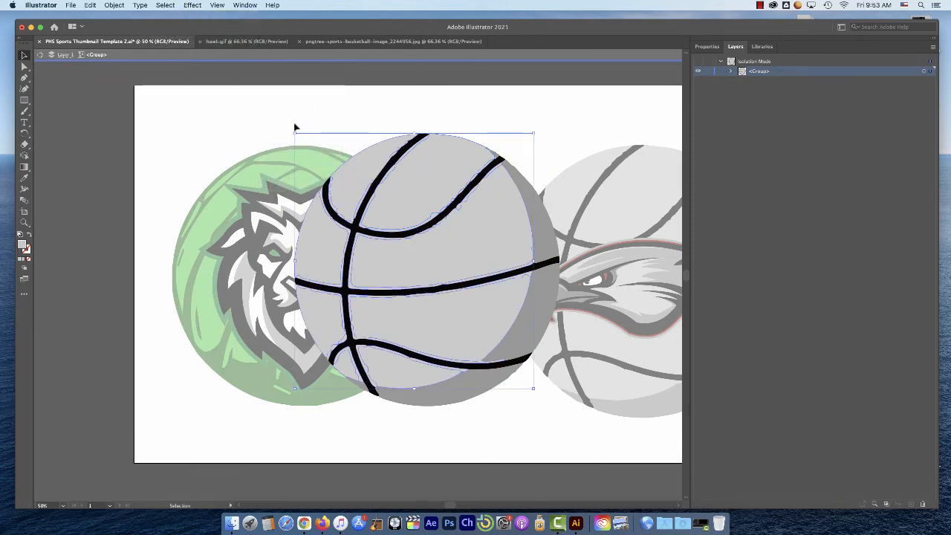
{"action": "key", "text": "i"}
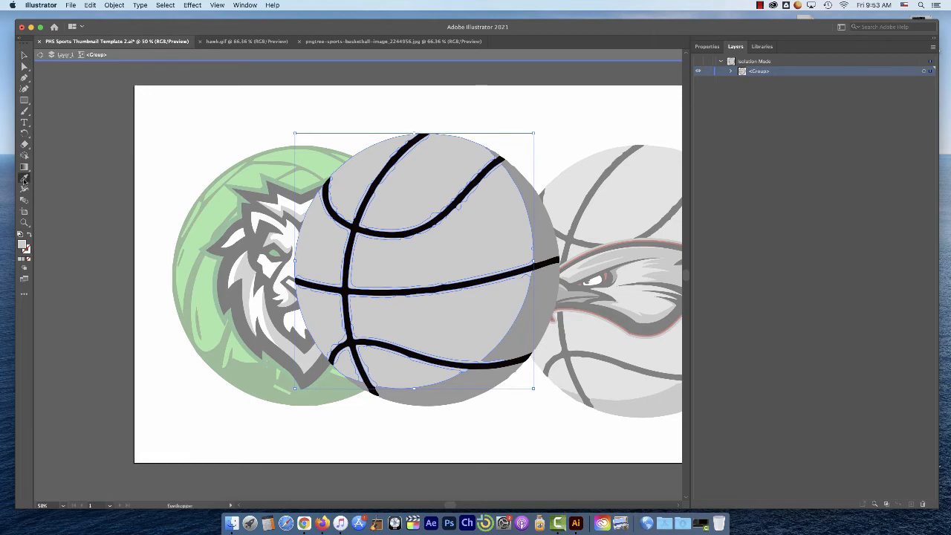
{"action": "left_click", "coordinate": [219, 206]}
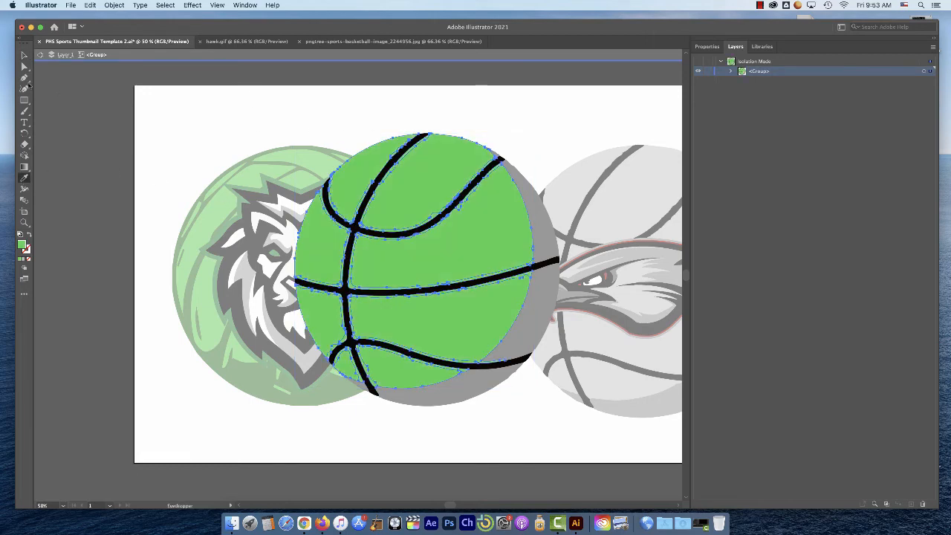
Select all the matching darker grey shading on the duplicate basketball and recolor it with the volleyball's dark green
{"action": "left_click", "coordinate": [24, 55]}
{"action": "left_click", "coordinate": [552, 246]}
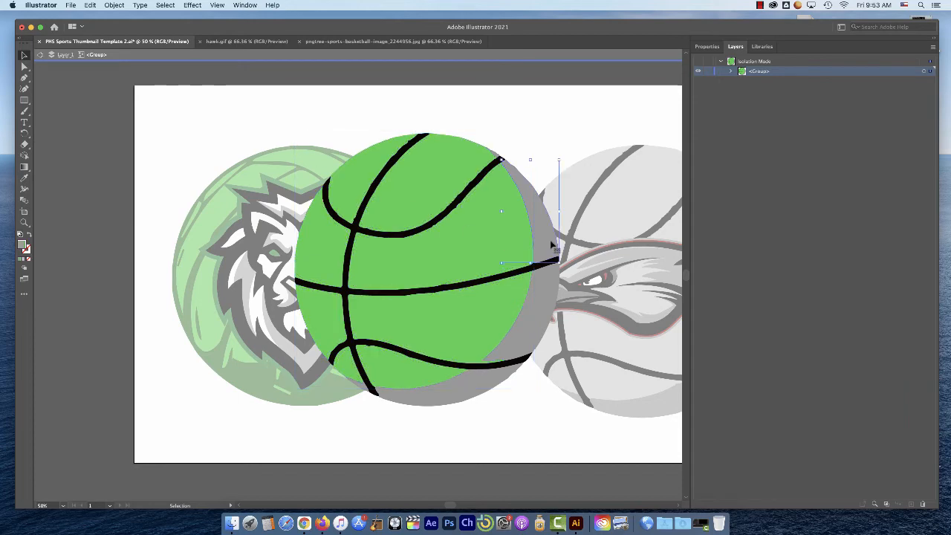
{"action": "left_click", "coordinate": [163, 6]}
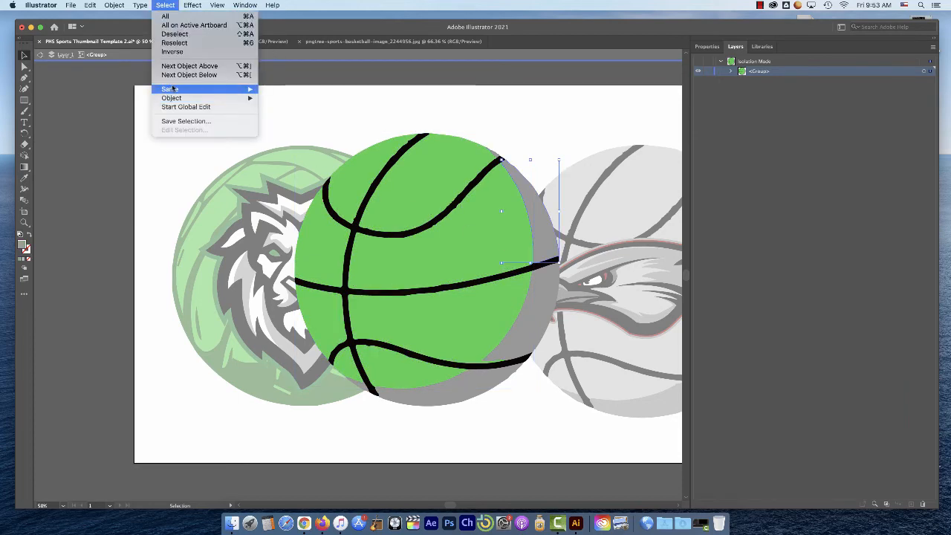
{"action": "mouse_move", "coordinate": [178, 89]}
{"action": "left_click", "coordinate": [292, 128]}
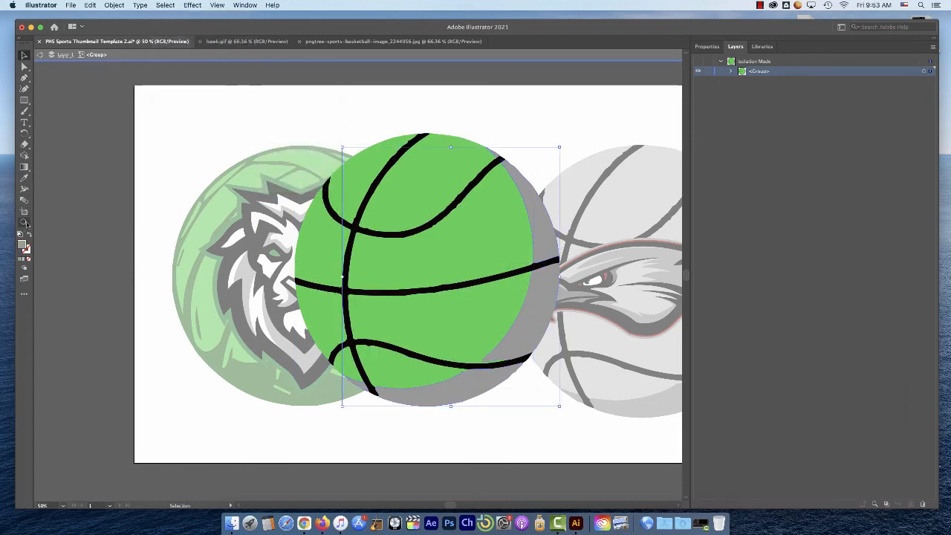
{"action": "left_click", "coordinate": [24, 176]}
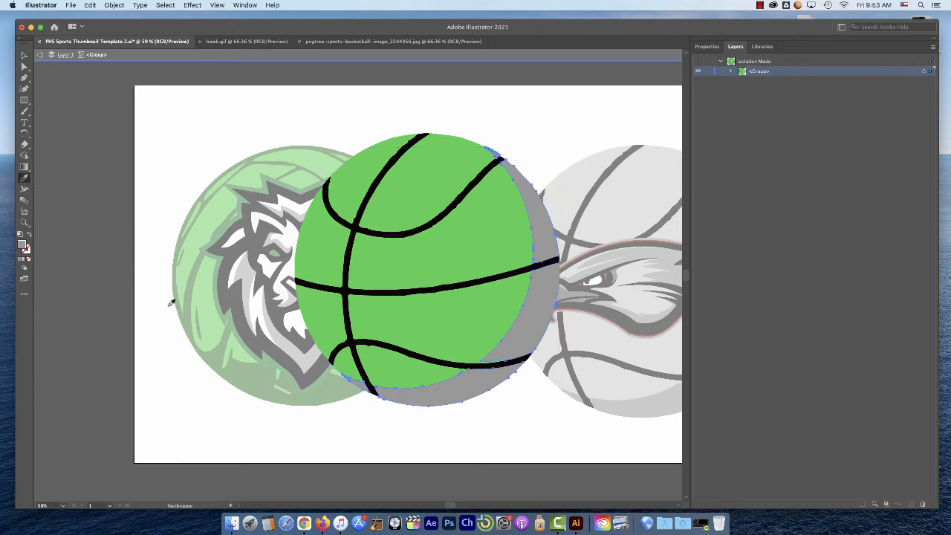
{"action": "left_click", "coordinate": [250, 372]}
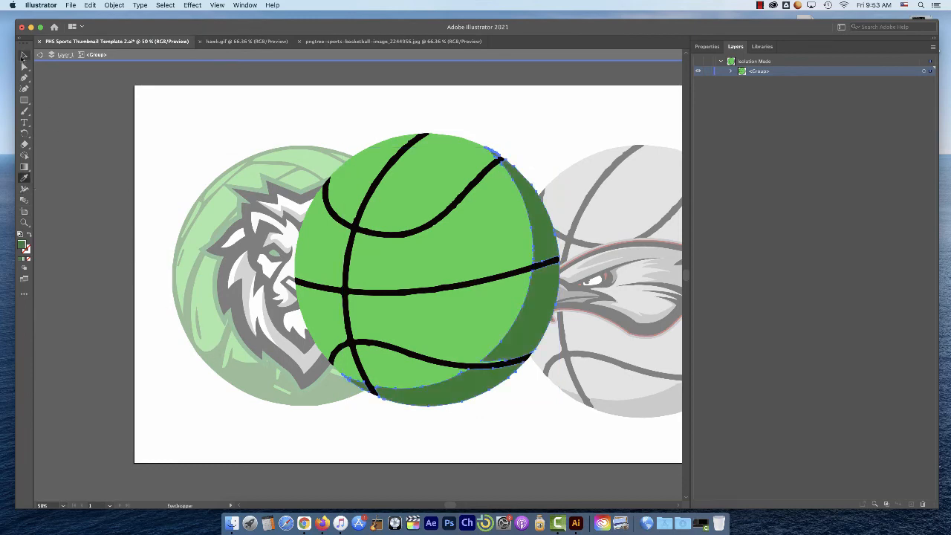
Exit isolation mode and move the green basketball over the lion so it covers the green volleyball
{"action": "left_click", "coordinate": [24, 55]}
{"action": "left_click", "coordinate": [141, 136]}
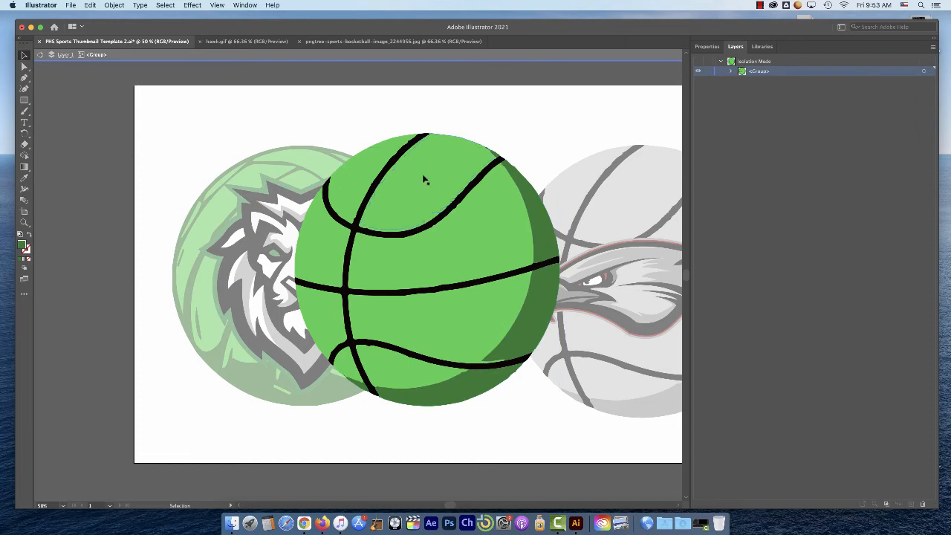
{"action": "double_click", "coordinate": [174, 112]}
{"action": "left_click_drag", "start_coordinate": [431, 191], "coordinate": [303, 200]}
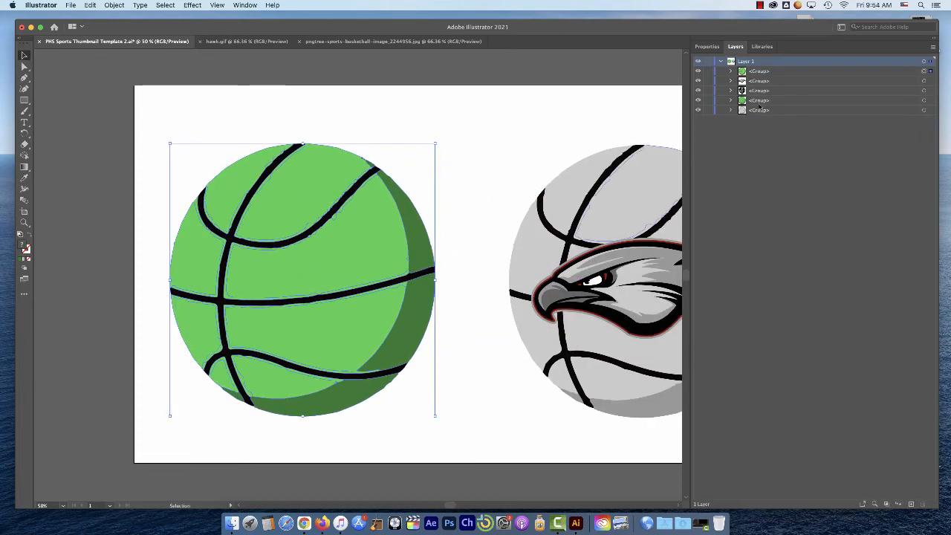
{"action": "left_click", "coordinate": [766, 73]}
{"action": "left_click_drag", "start_coordinate": [766, 73], "coordinate": [760, 104]}
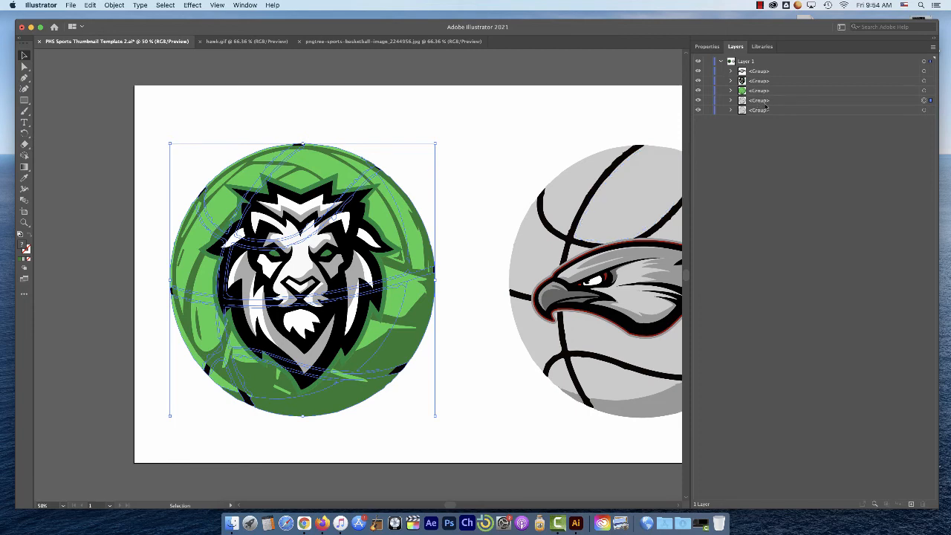
{"action": "key", "text": "ctrl+shift+bracketright"}
{"action": "left_click", "coordinate": [764, 72]}
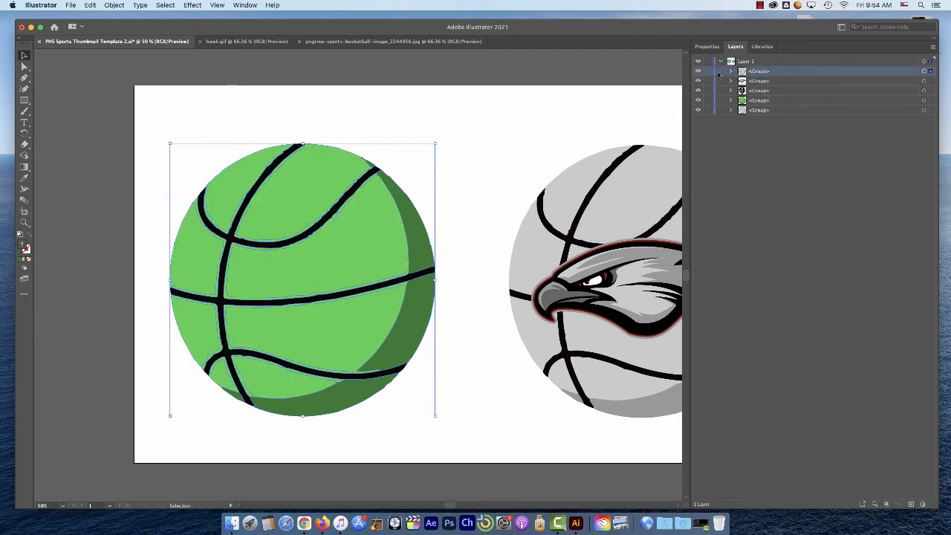
{"action": "left_click", "coordinate": [732, 71]}
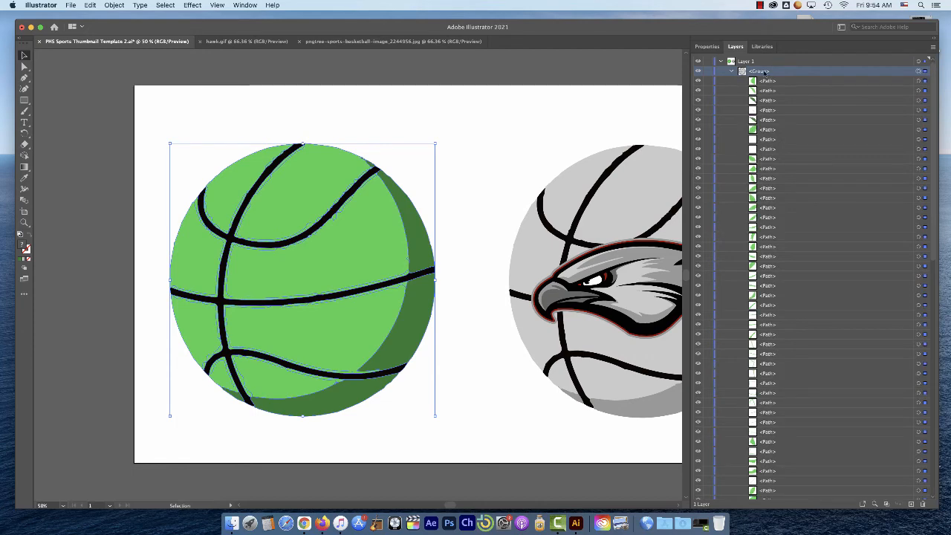
{"action": "left_click", "coordinate": [733, 71]}
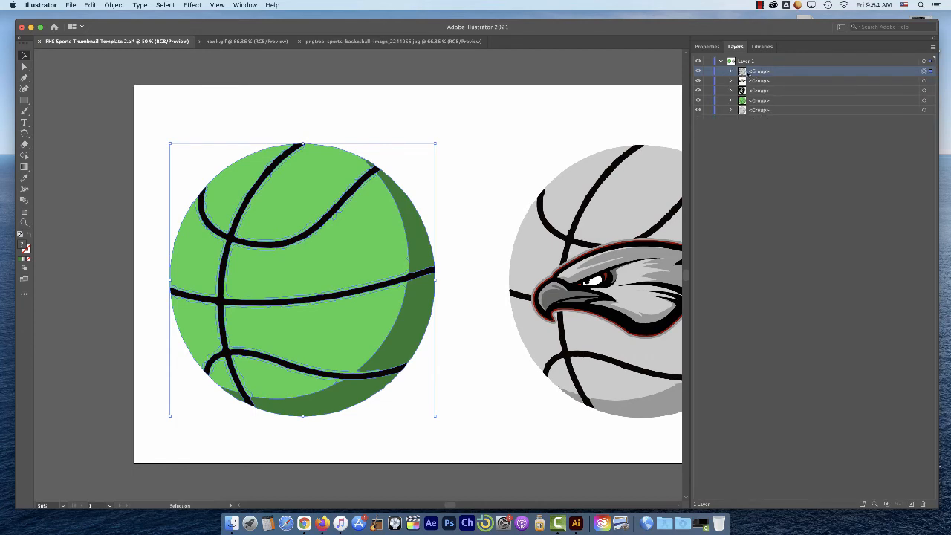
Move the green basketball group below the green volleyball group in Layer 1, and delete the volleyball group behind the lion
{"action": "left_click_drag", "start_coordinate": [762, 73], "coordinate": [758, 101]}
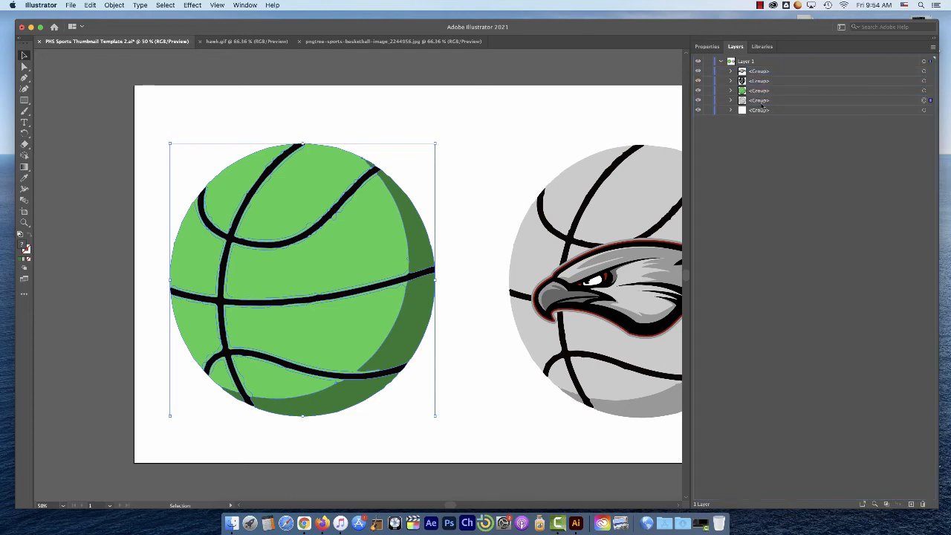
{"action": "left_click", "coordinate": [761, 91]}
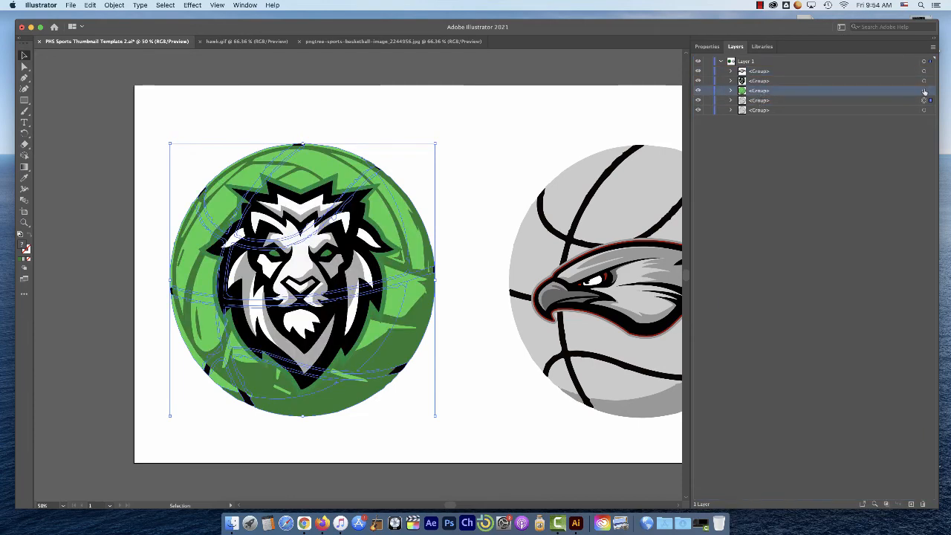
{"action": "key", "text": "Delete"}
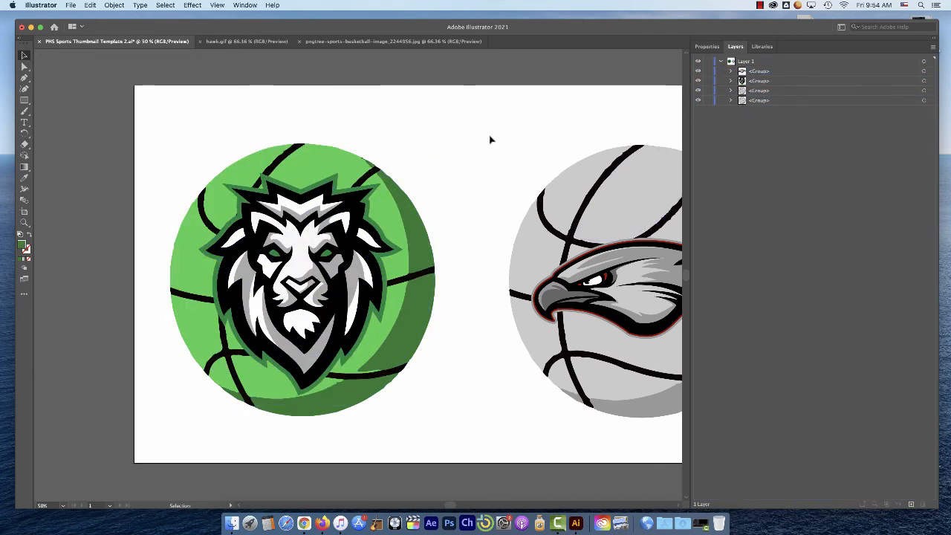
Save the document in the Pictures folder as "PHS vs Alta thumbnail.ai" in Adobe Illustrator format, keeping the default Illustrator options
{"action": "key", "text": "super+minus"}
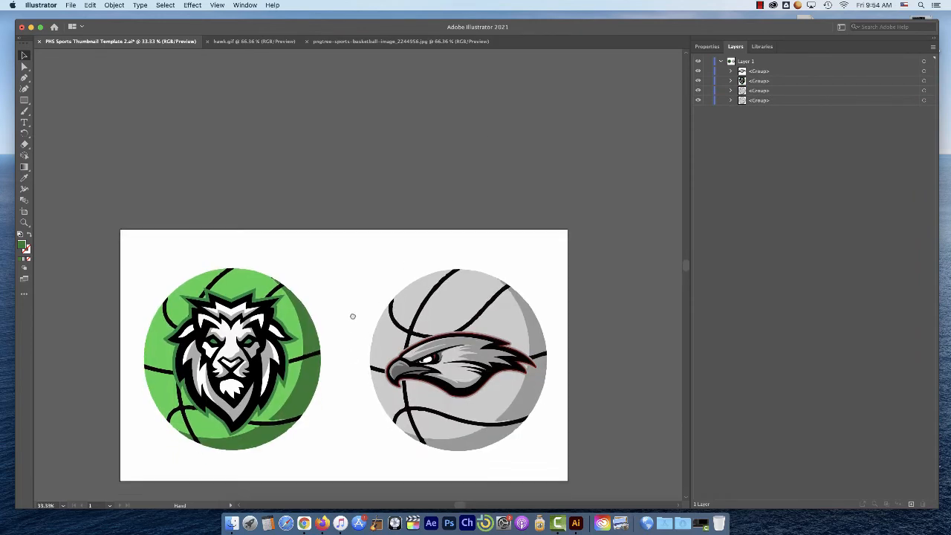
{"action": "left_click_drag", "start_coordinate": [353, 317], "coordinate": [344, 244]}
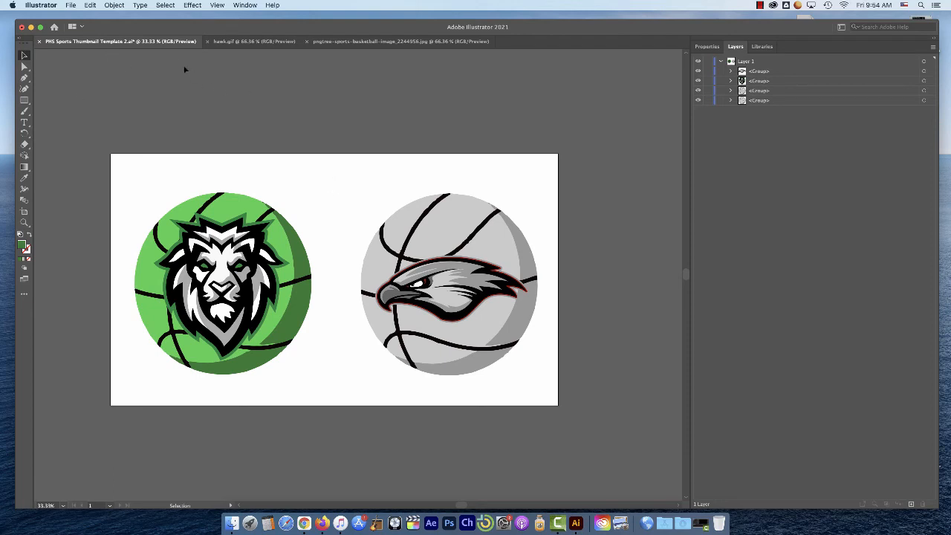
{"action": "left_click", "coordinate": [71, 5]}
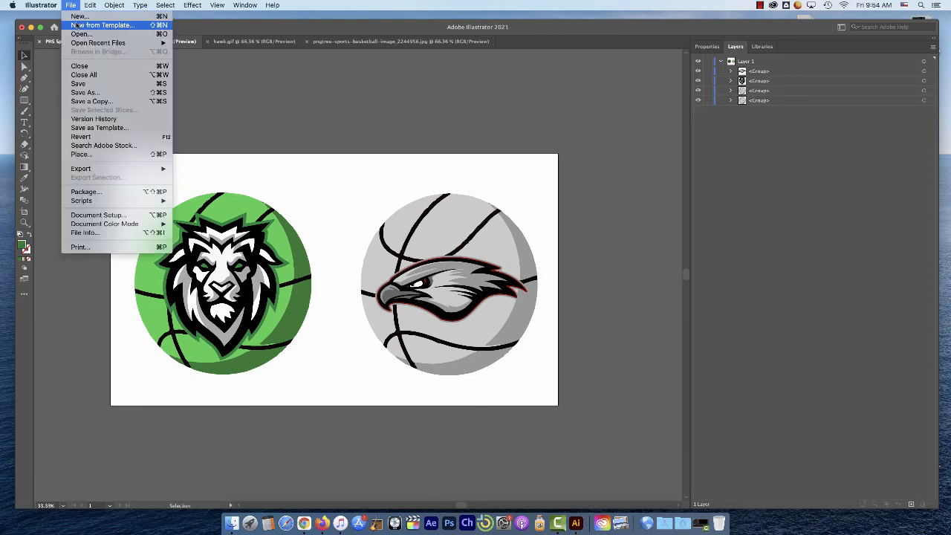
{"action": "left_click", "coordinate": [95, 93]}
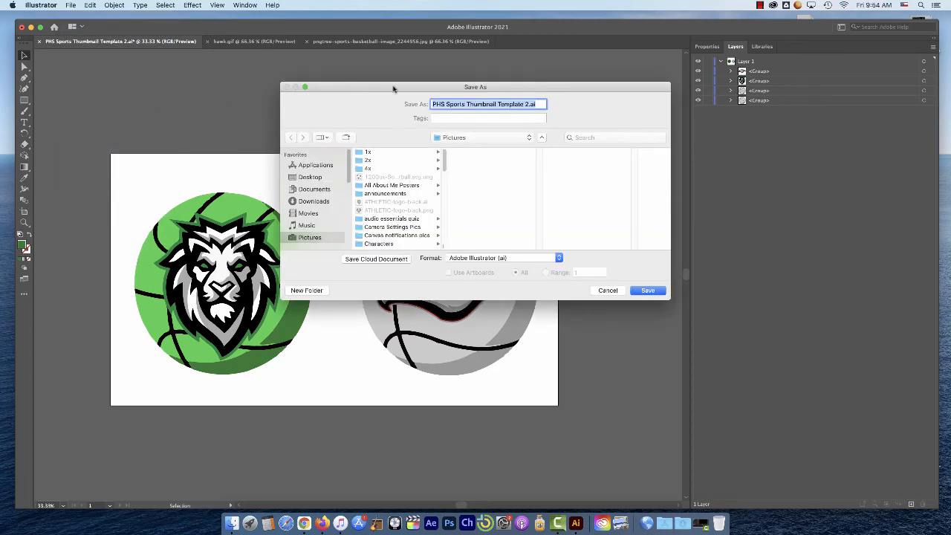
{"action": "left_click_drag", "start_coordinate": [394, 89], "coordinate": [346, 85]}
{"action": "left_click", "coordinate": [478, 99]}
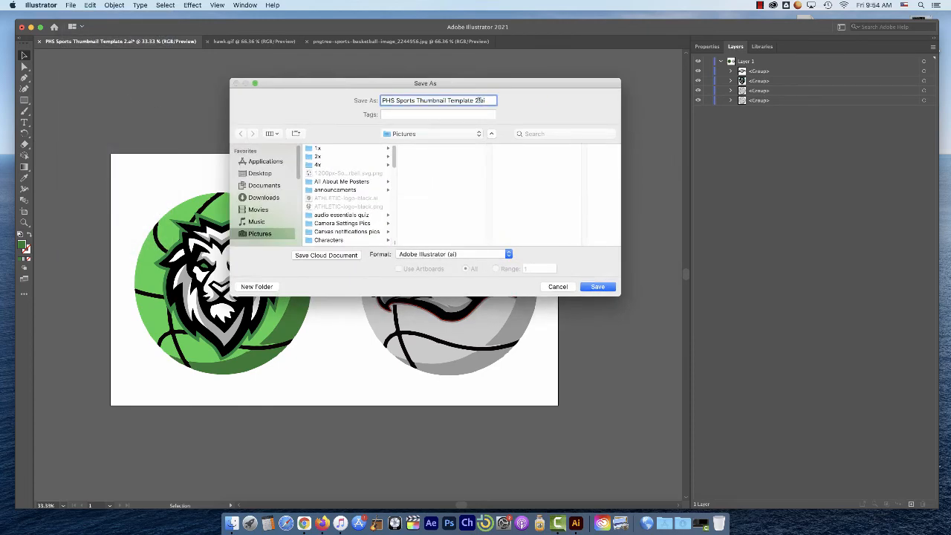
{"action": "left_click_drag", "start_coordinate": [476, 97], "coordinate": [392, 101]}
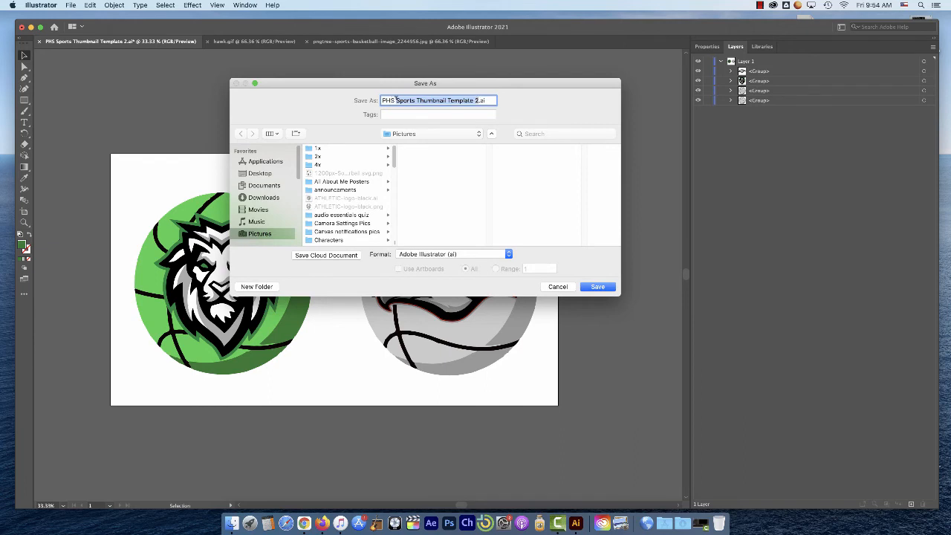
{"action": "type", "text": "vs"}
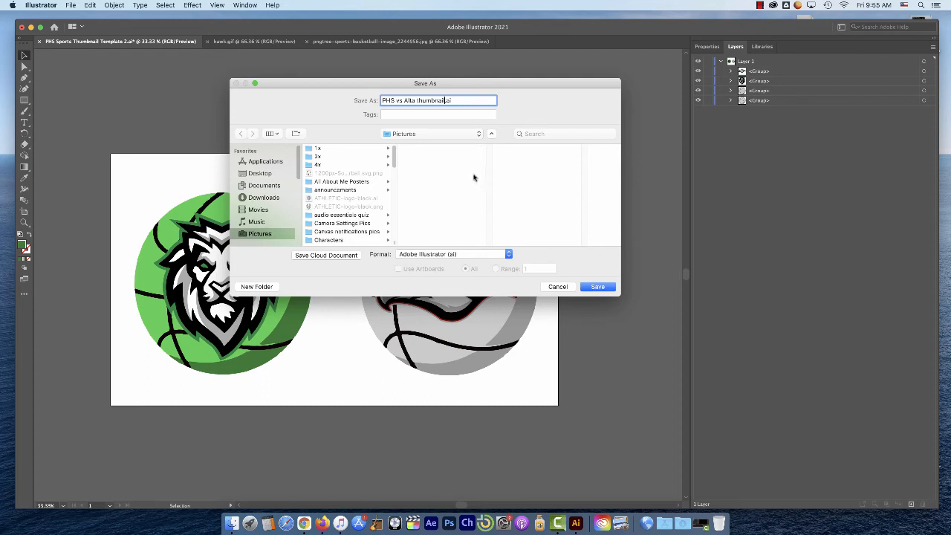
{"action": "left_click", "coordinate": [599, 288]}
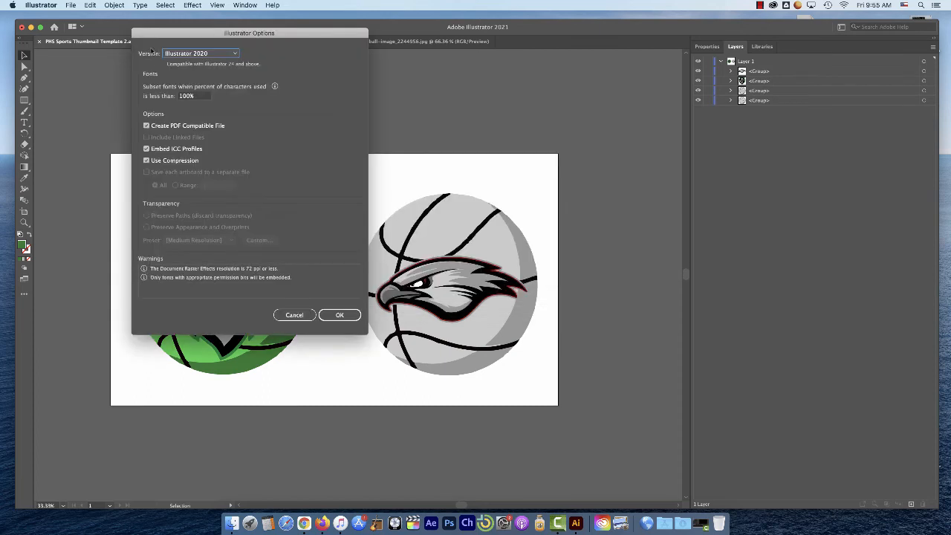
{"action": "left_click", "coordinate": [358, 312]}
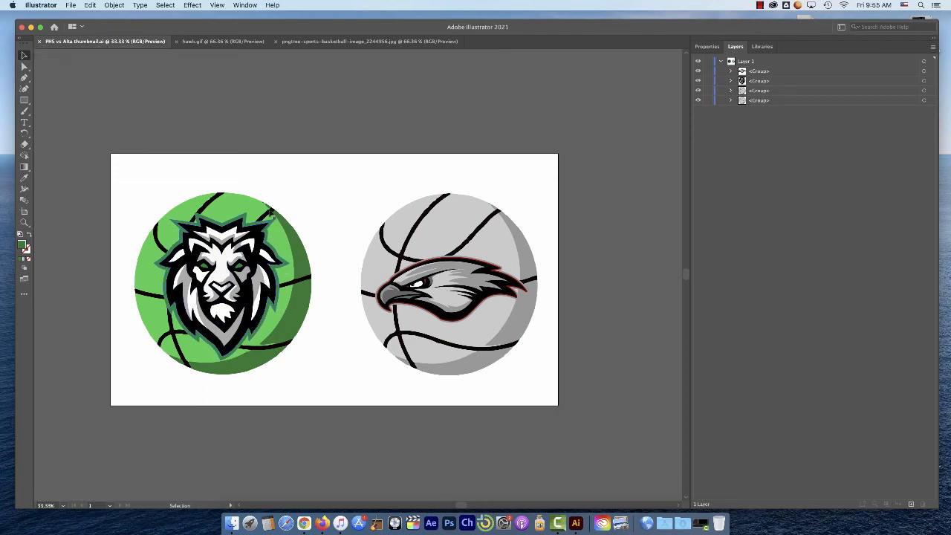
Start an Export for Screens of the artboard and rename Artboard 1 as "payson vs alta basketball"
{"action": "left_click", "coordinate": [70, 5]}
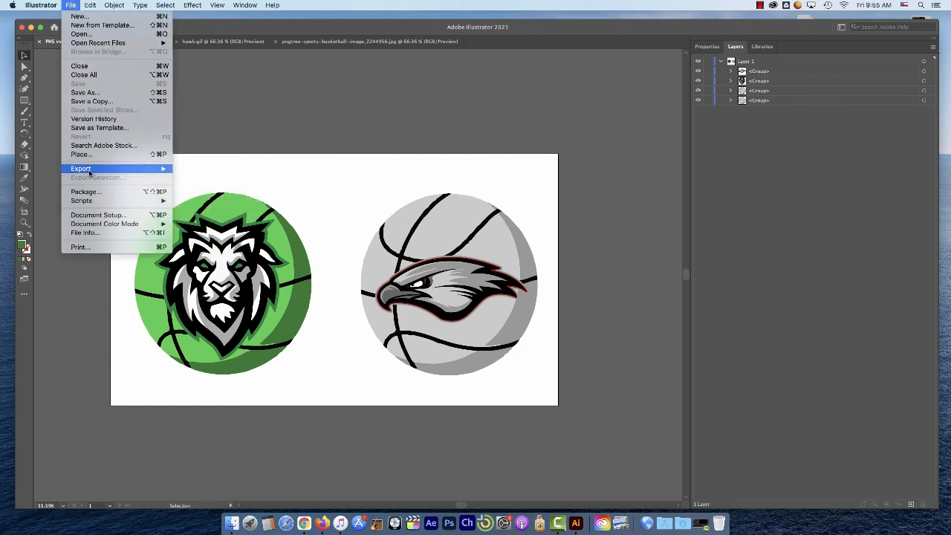
{"action": "mouse_move", "coordinate": [82, 173]}
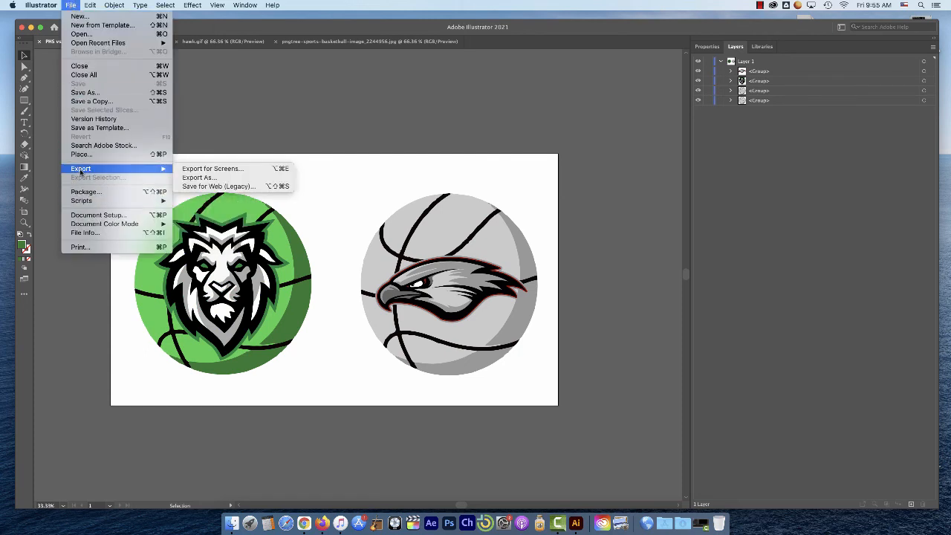
{"action": "left_click", "coordinate": [232, 170]}
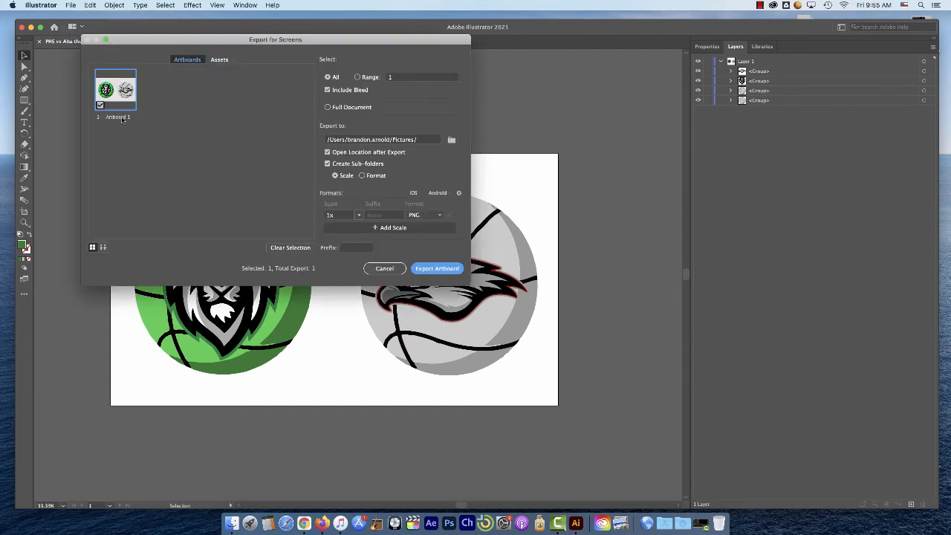
{"action": "left_click", "coordinate": [123, 119]}
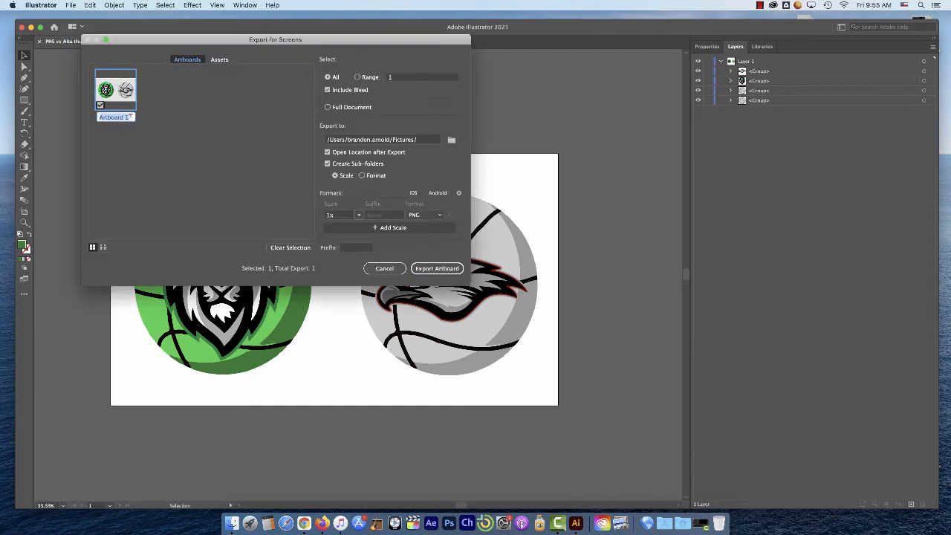
{"action": "type", "text": "pay"}
{"action": "type", "text": "son vs alta bask"}
{"action": "type", "text": "etball"}
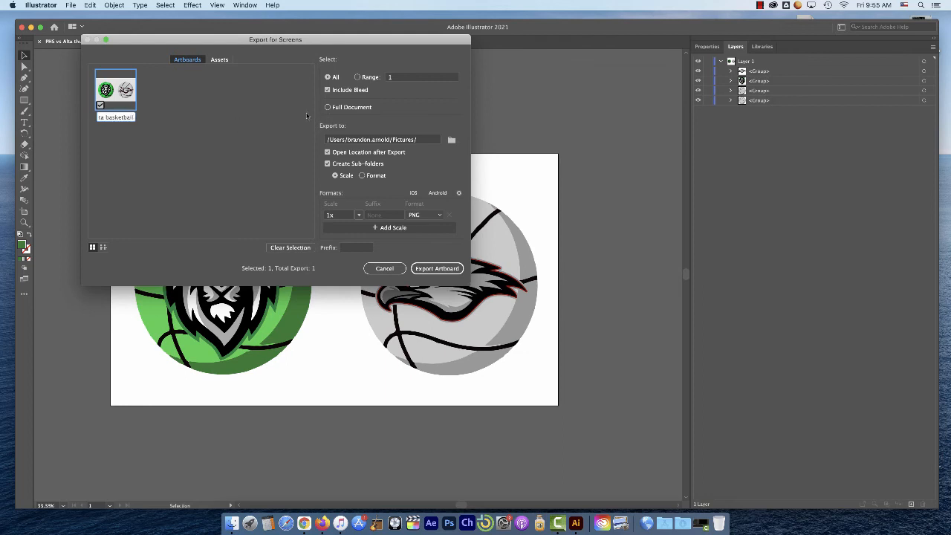
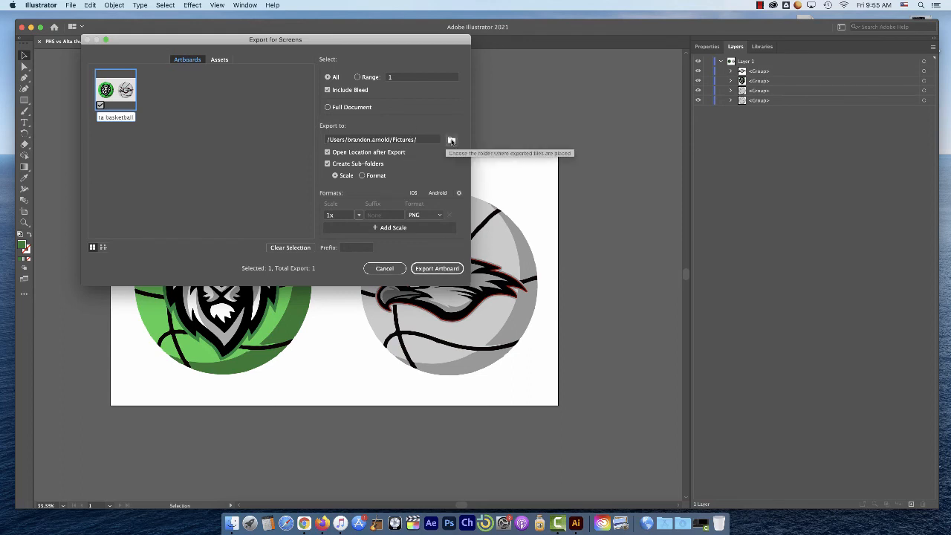
Export the artboard as a 1x PNG and preview payson vs alta basketball.png from the 1x folder in Pictures
{"action": "left_click", "coordinate": [440, 267]}
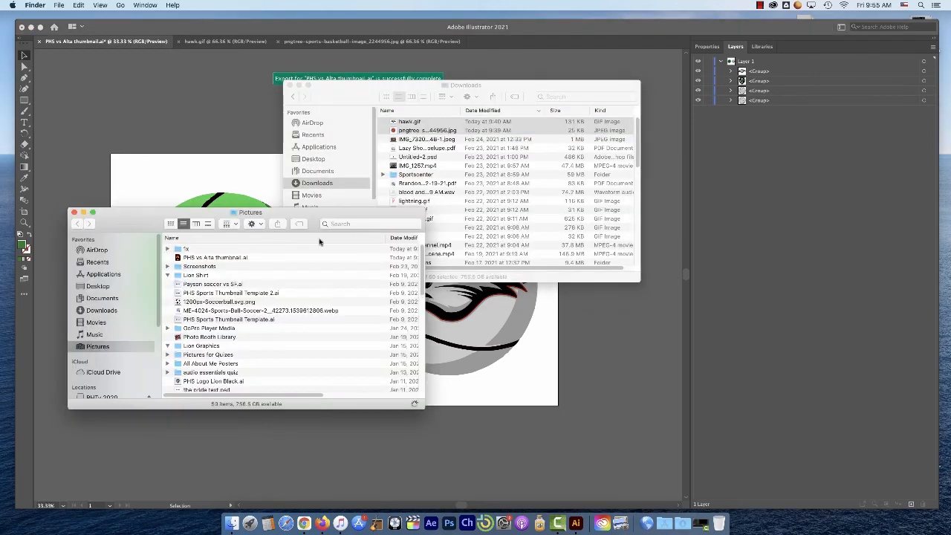
{"action": "left_click_drag", "start_coordinate": [290, 225], "coordinate": [581, 96]}
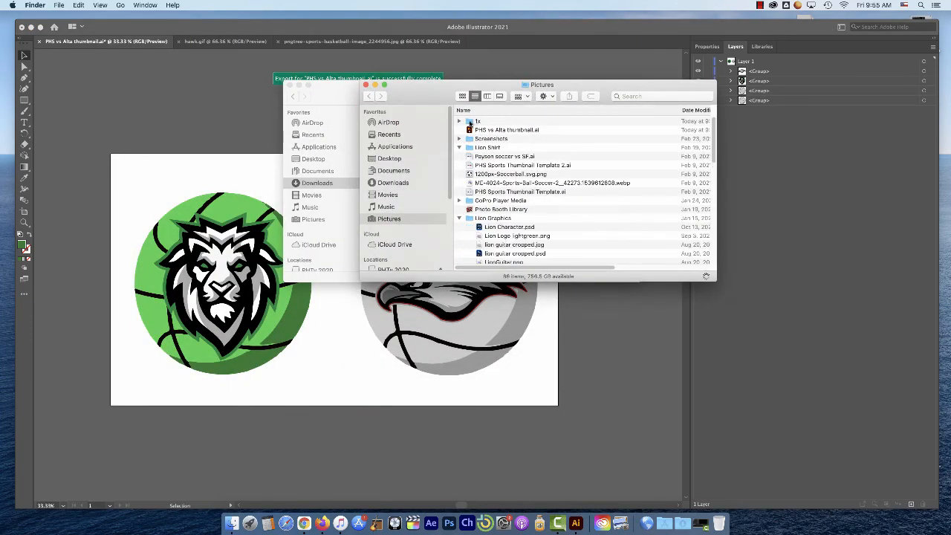
{"action": "left_click", "coordinate": [470, 122]}
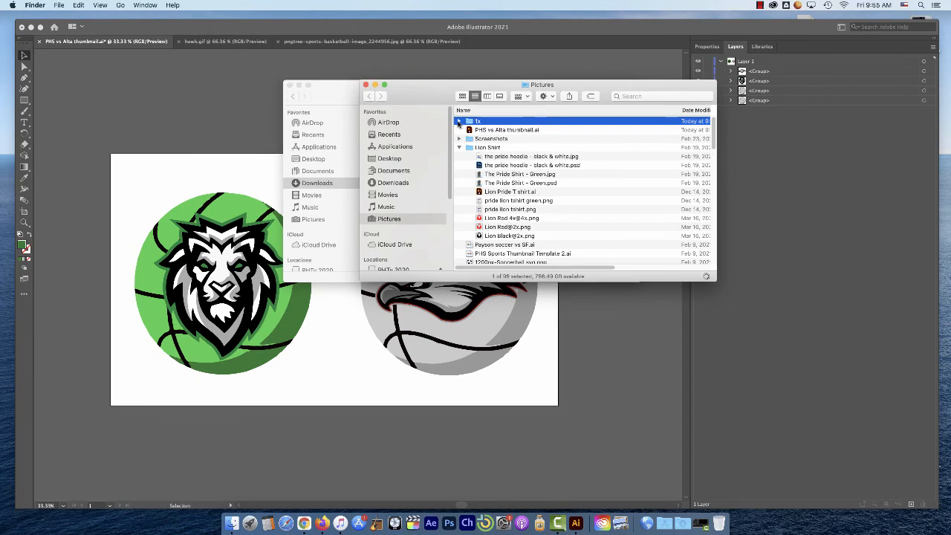
{"action": "left_click", "coordinate": [459, 122]}
{"action": "left_click", "coordinate": [498, 131]}
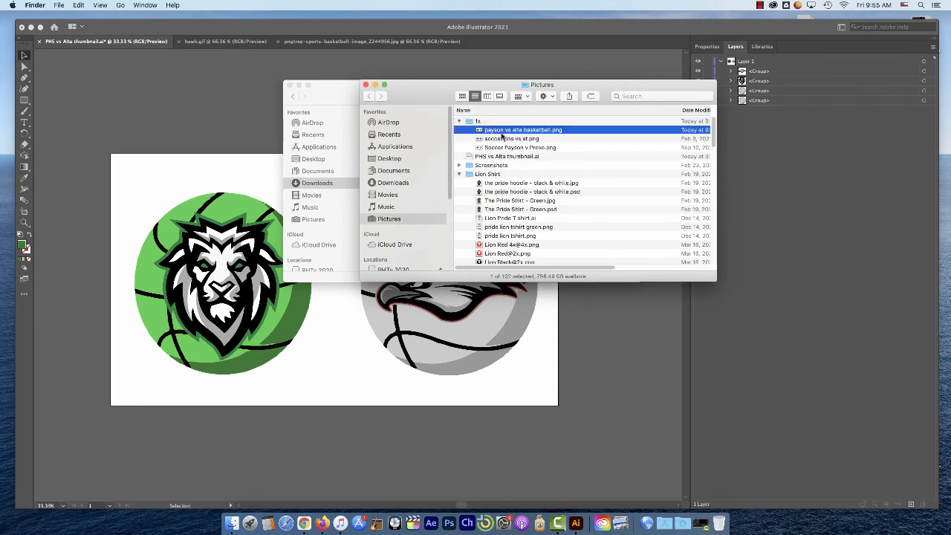
{"action": "key", "text": "space"}
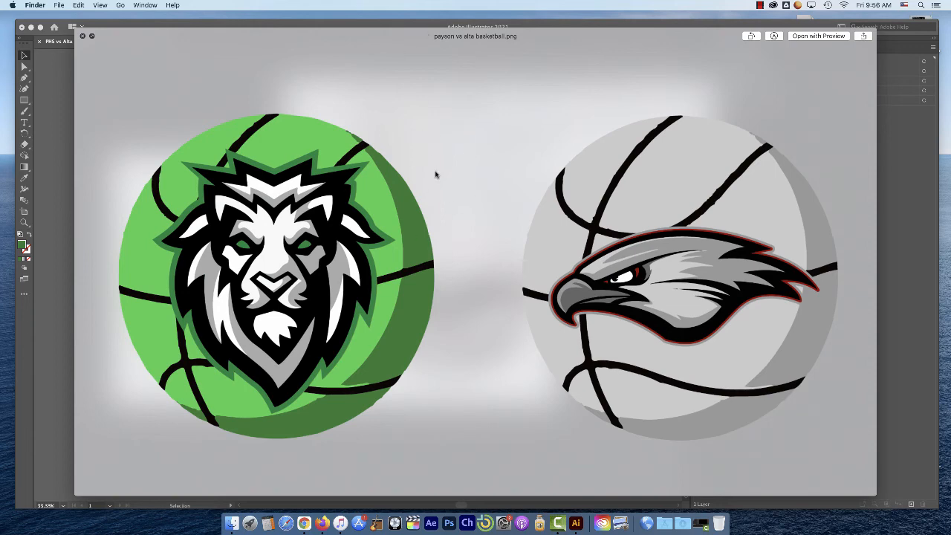
{"action": "key", "text": "space"}
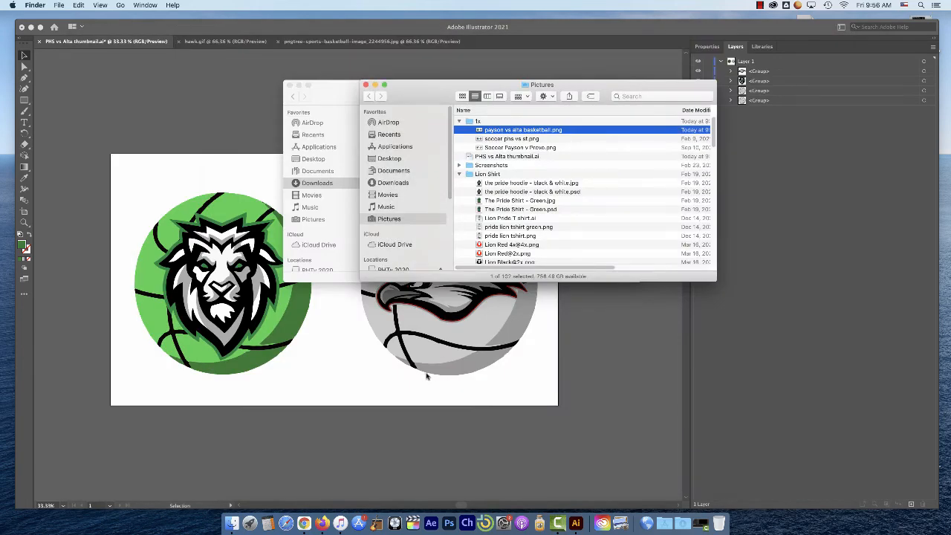
Switch back to Illustrator and isolate the grey basketball group behind the hawk logo
{"action": "left_click", "coordinate": [347, 361]}
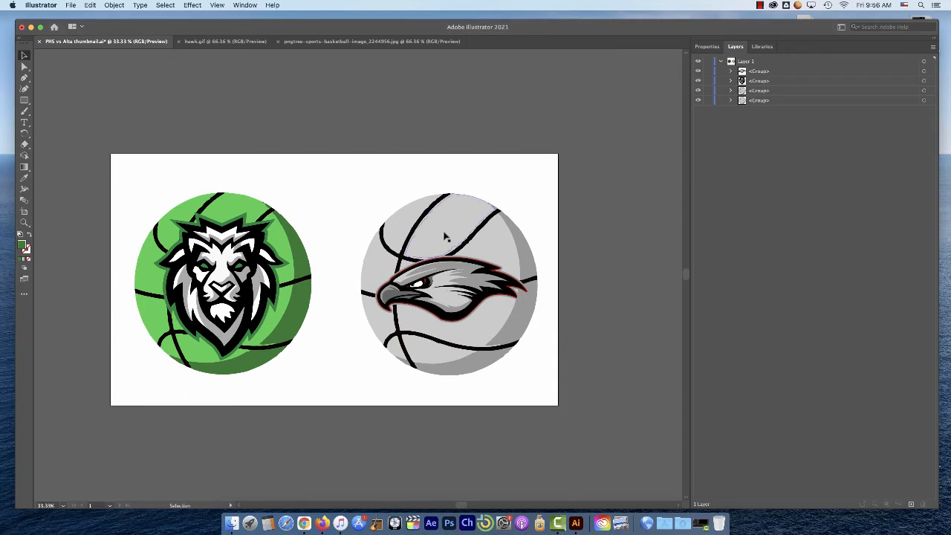
{"action": "left_click", "coordinate": [491, 323]}
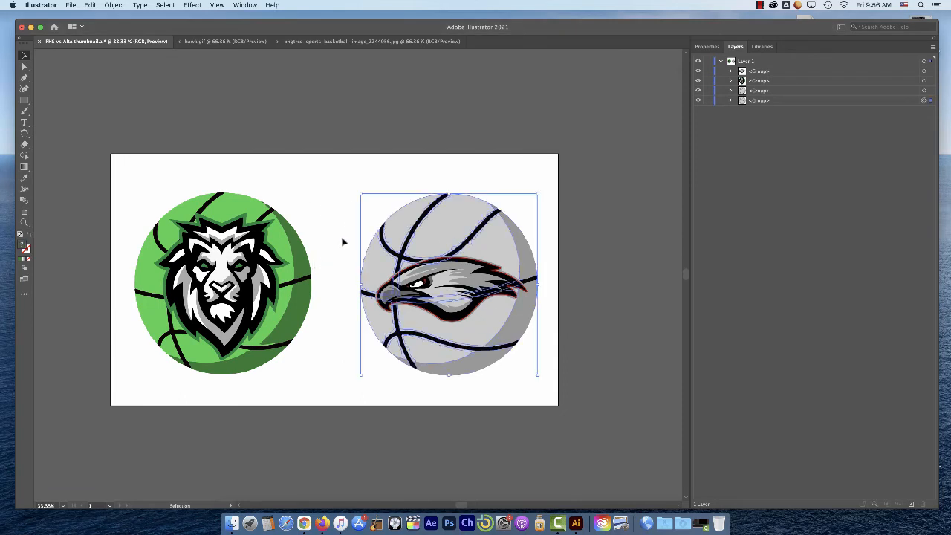
{"action": "left_click", "coordinate": [478, 305], "text": "super"}
{"action": "left_click_drag", "start_coordinate": [368, 287], "coordinate": [524, 344]}
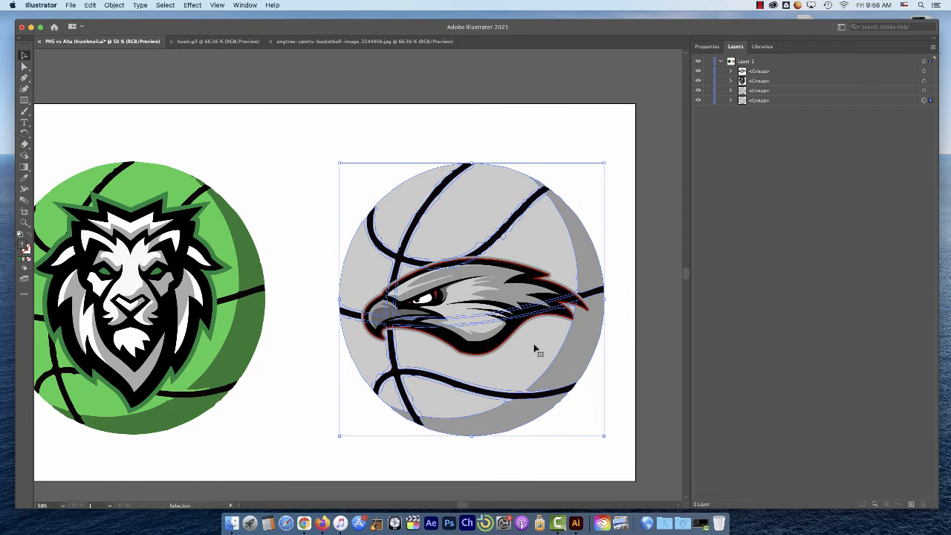
{"action": "double_click", "coordinate": [537, 350]}
Select every light grey basketball panel by matching fill color and set their fill to A8A8A8
{"action": "left_click", "coordinate": [511, 282]}
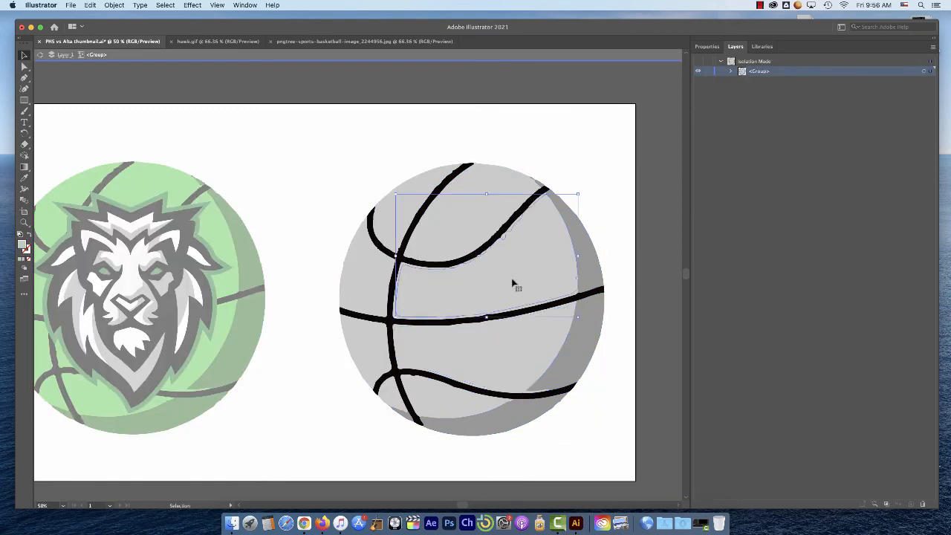
{"action": "left_click", "coordinate": [165, 5]}
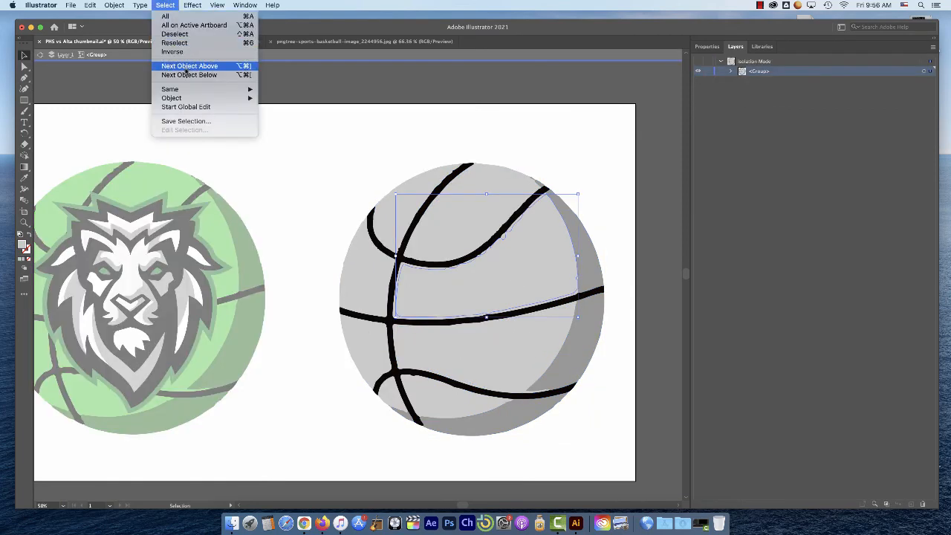
{"action": "mouse_move", "coordinate": [183, 89]}
{"action": "left_click", "coordinate": [280, 124]}
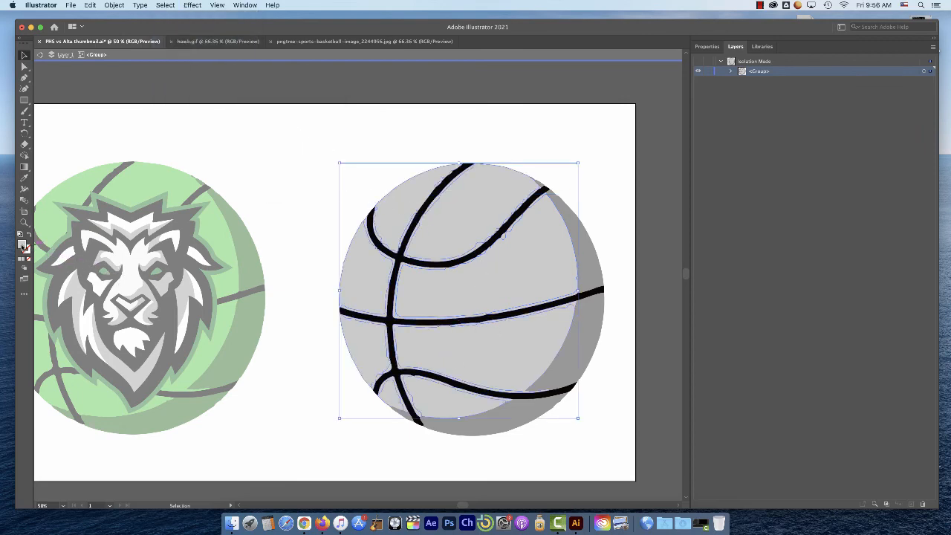
{"action": "double_click", "coordinate": [24, 245]}
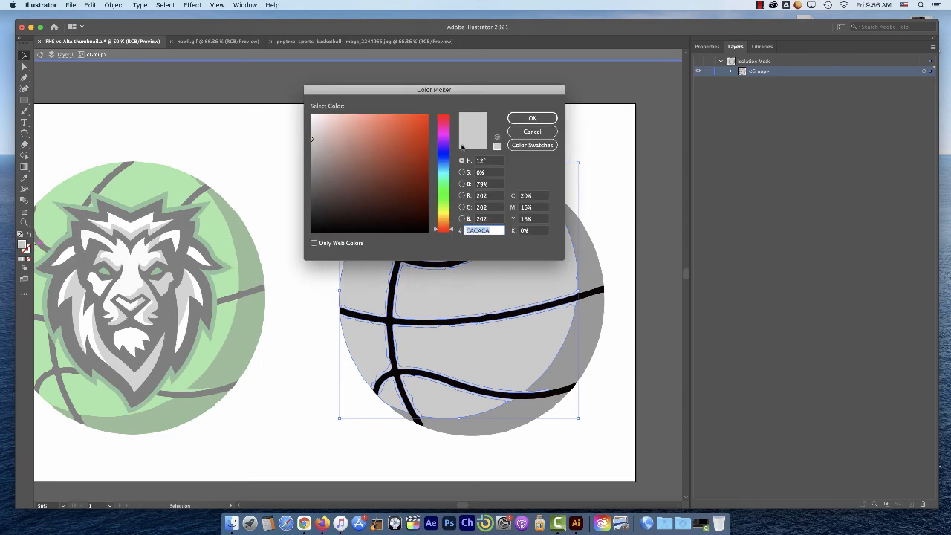
{"action": "left_click_drag", "start_coordinate": [311, 138], "coordinate": [305, 154]}
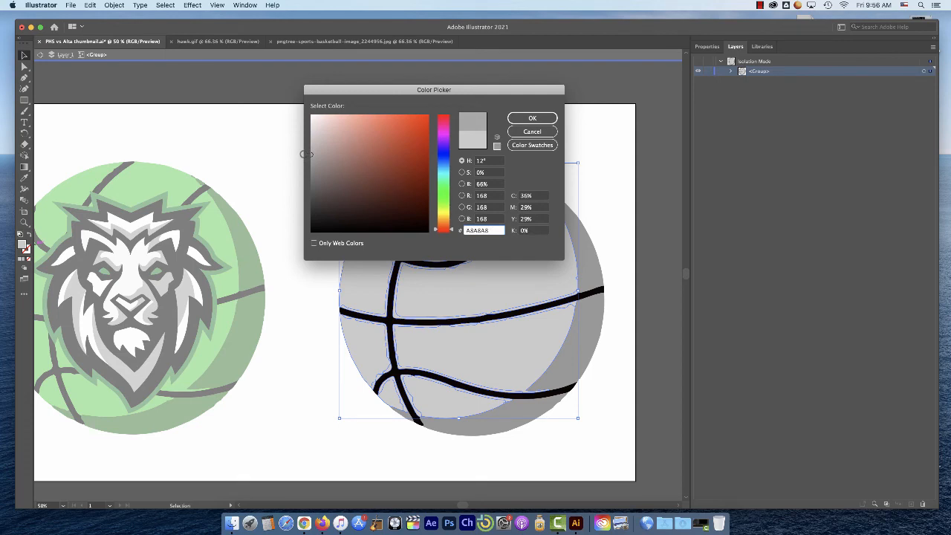
{"action": "left_click", "coordinate": [524, 120]}
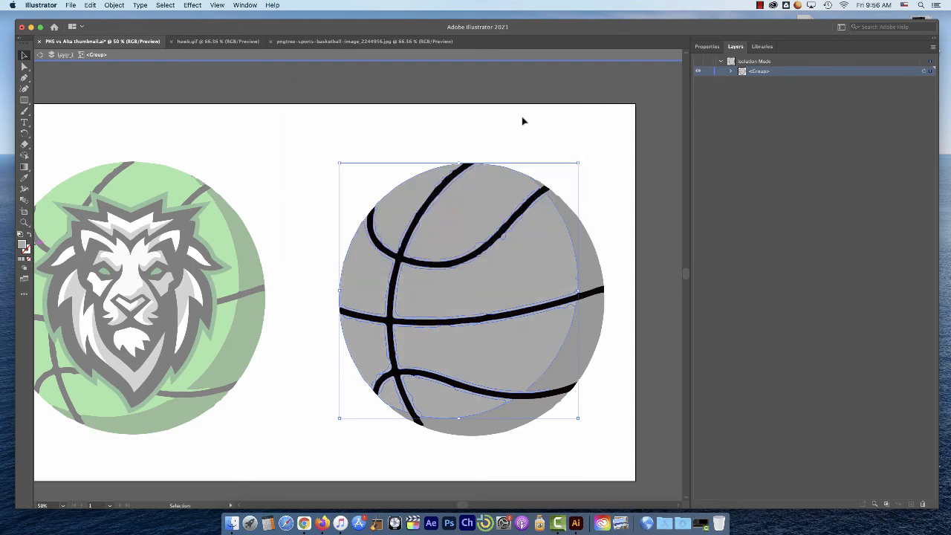
Set the fill of all shadow sections on the grey basketball to 5B5B5B and exit isolation mode
{"action": "left_click", "coordinate": [606, 189]}
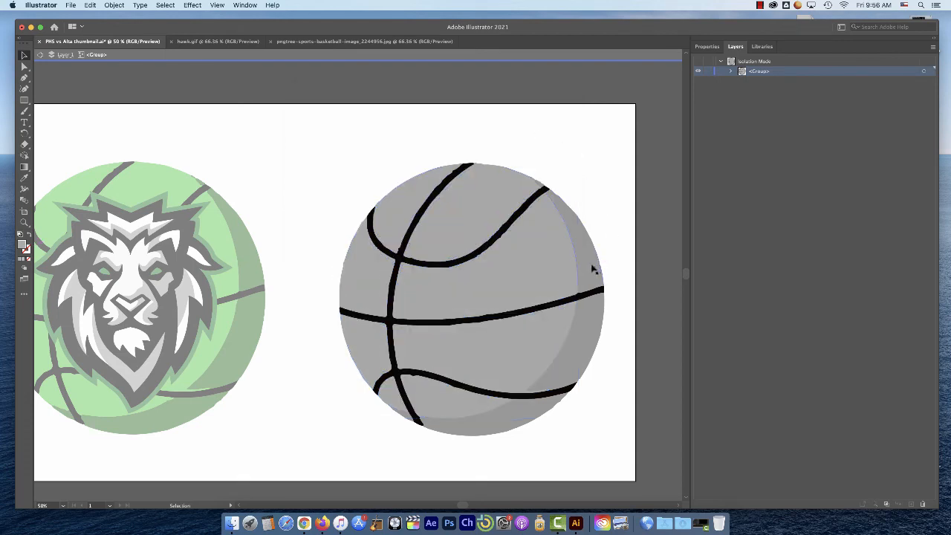
{"action": "left_click", "coordinate": [165, 5]}
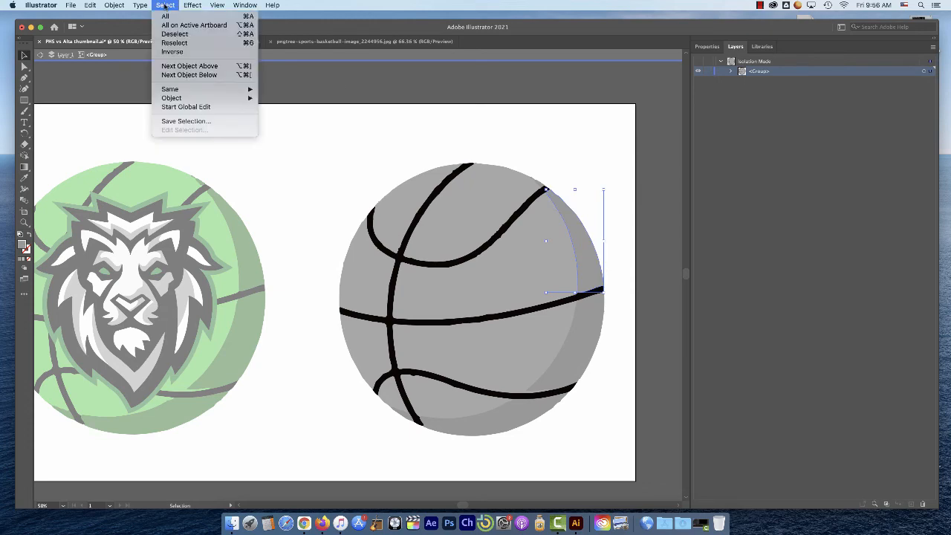
{"action": "mouse_move", "coordinate": [173, 90]}
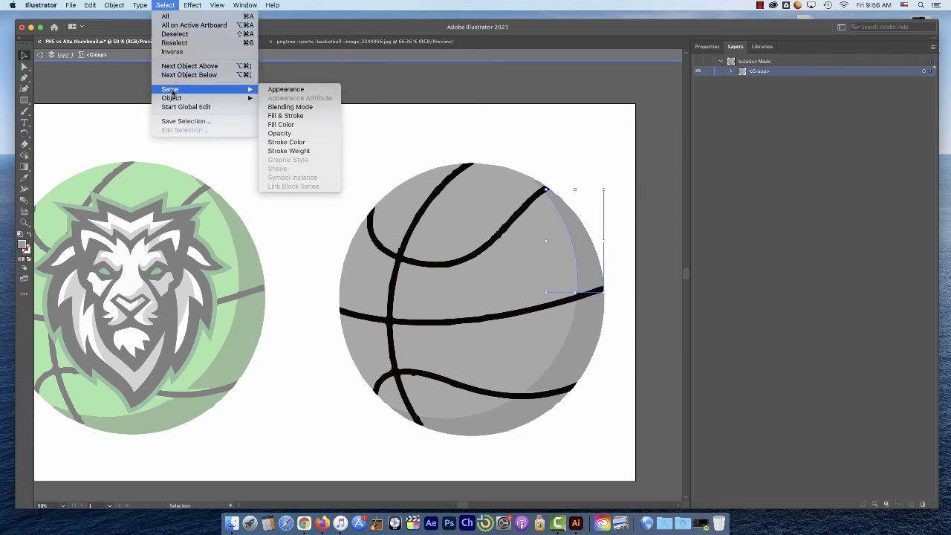
{"action": "left_click", "coordinate": [305, 125]}
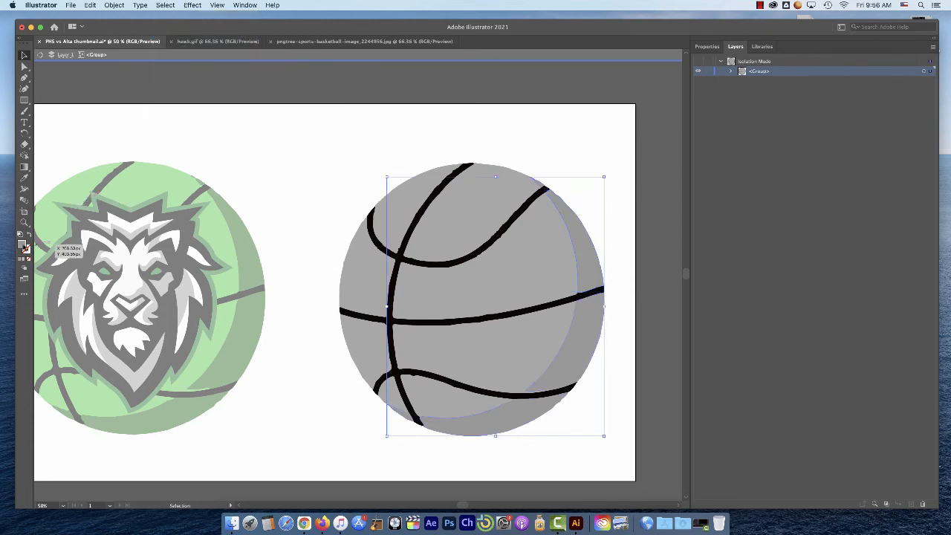
{"action": "double_click", "coordinate": [24, 247]}
{"action": "type", "text": "5B5B5B"}
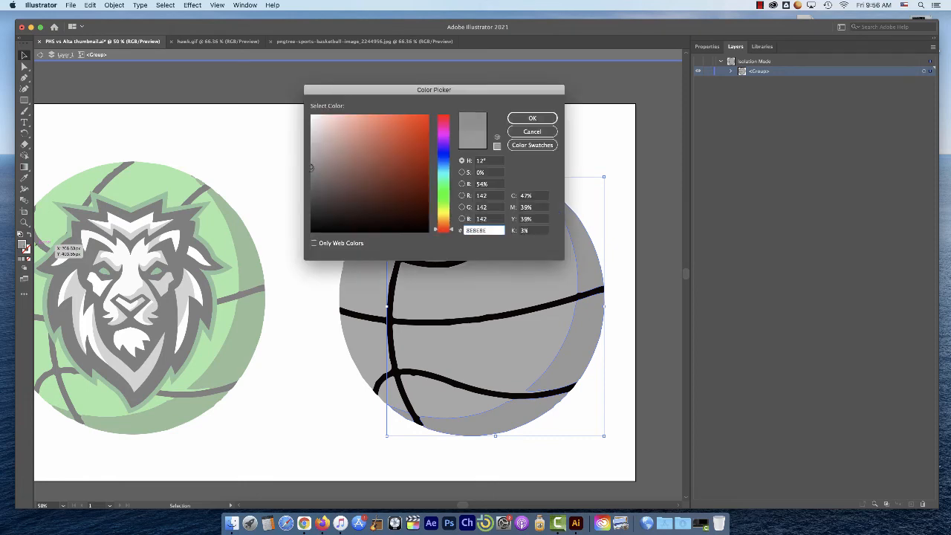
{"action": "left_click", "coordinate": [531, 119]}
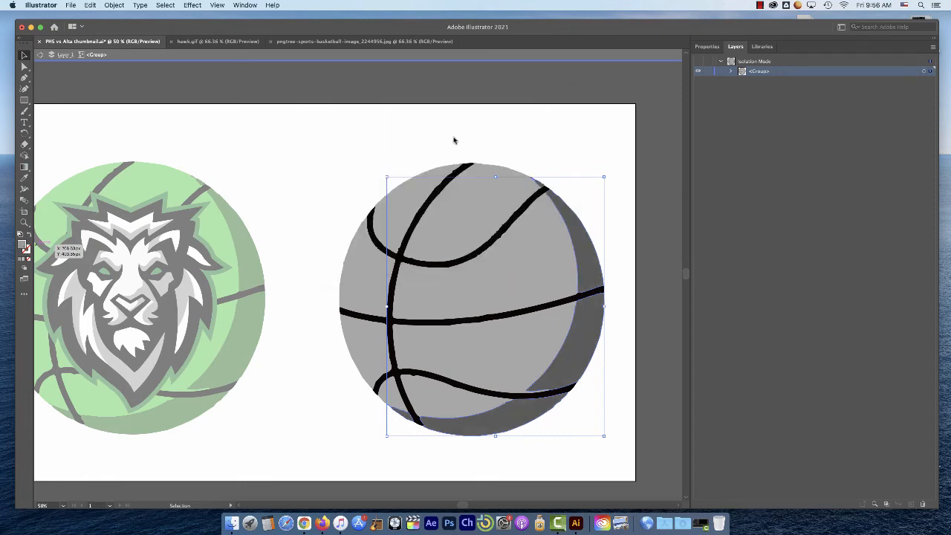
{"action": "left_click", "coordinate": [367, 141]}
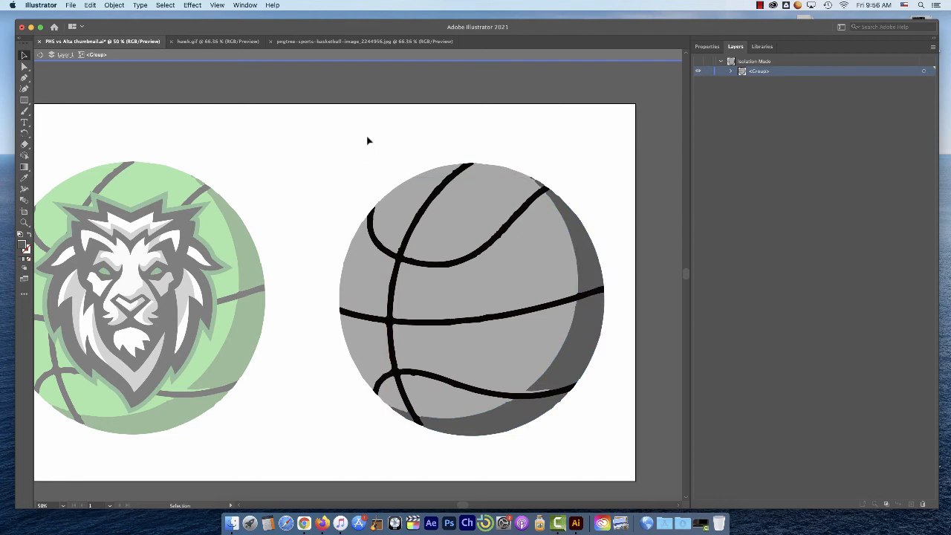
{"action": "double_click", "coordinate": [367, 140]}
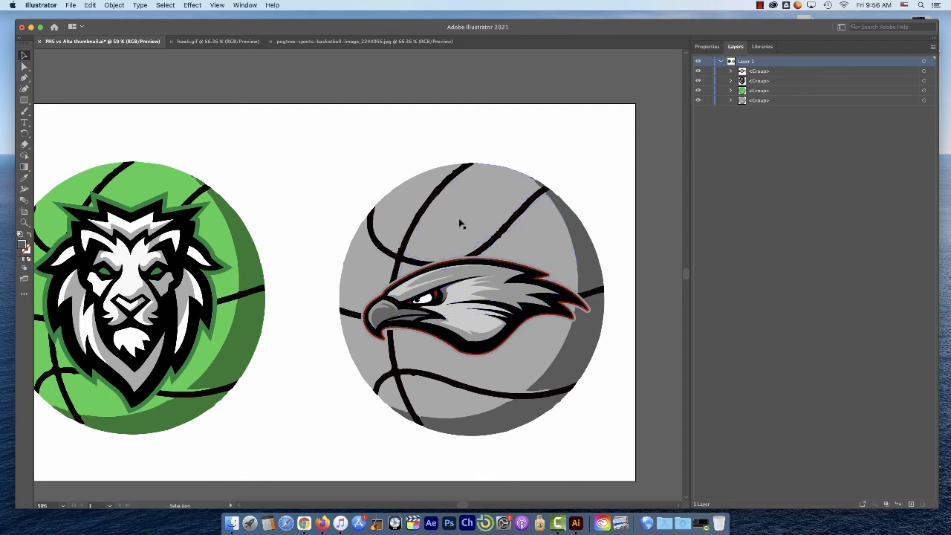
Move the hawk logo off the grey basketball toward the lion to expose the whole ball, and deselect it
{"action": "scroll", "coordinate": [520, 254], "scroll_direction": "down", "scroll_amount": 1}
{"action": "left_click", "coordinate": [521, 253], "text": "super"}
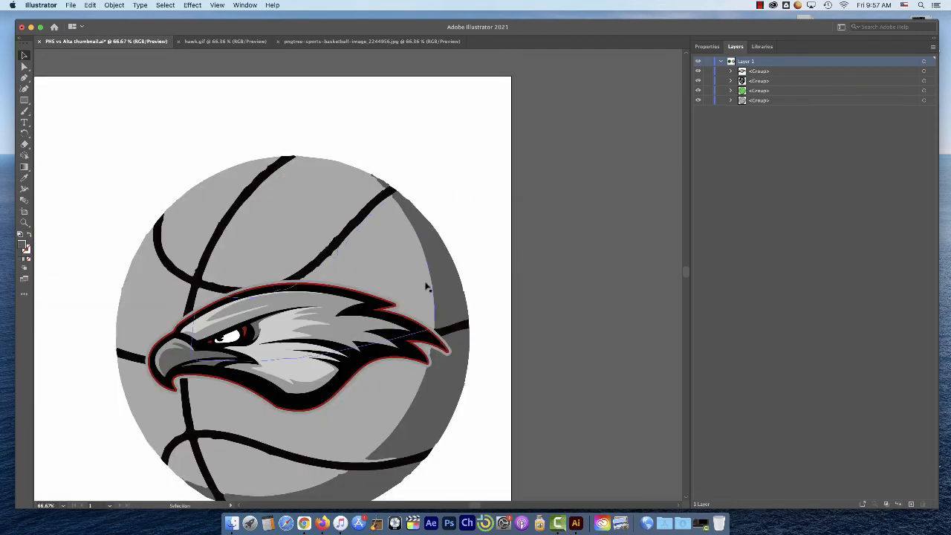
{"action": "left_click", "coordinate": [379, 264], "text": "super"}
{"action": "left_click_drag", "start_coordinate": [346, 276], "coordinate": [576, 182]}
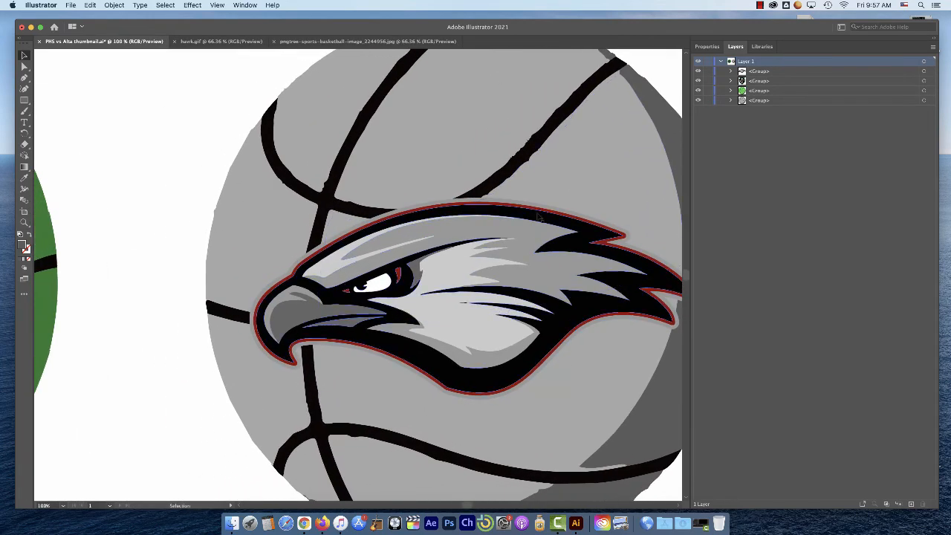
{"action": "left_click_drag", "start_coordinate": [543, 216], "coordinate": [153, 230]}
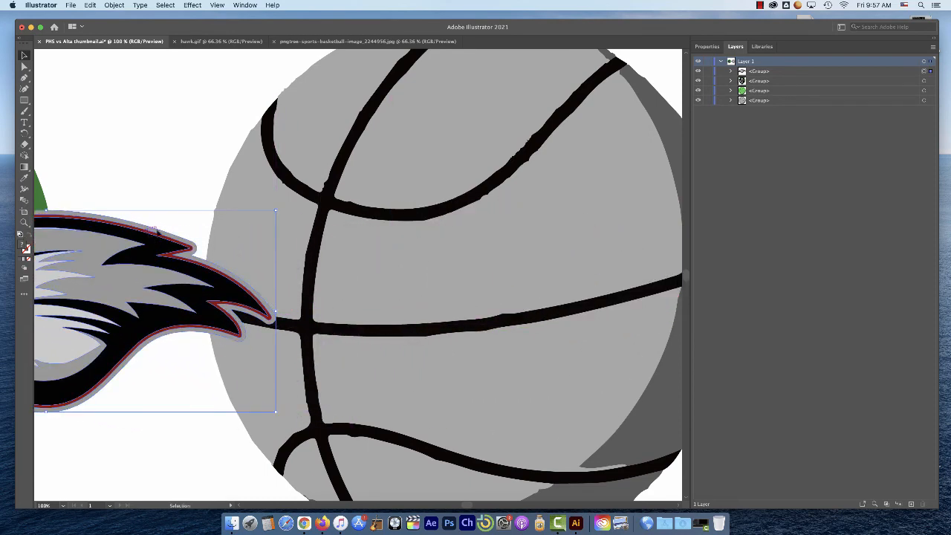
{"action": "left_click", "coordinate": [206, 109]}
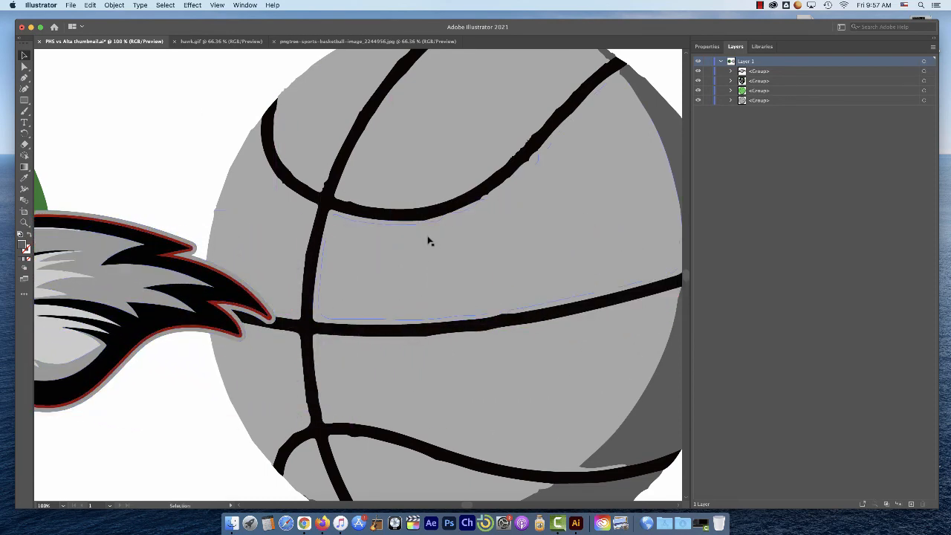
Isolate the grey basketball, select all its lighter panels by matching fill color, and group them
{"action": "double_click", "coordinate": [476, 263]}
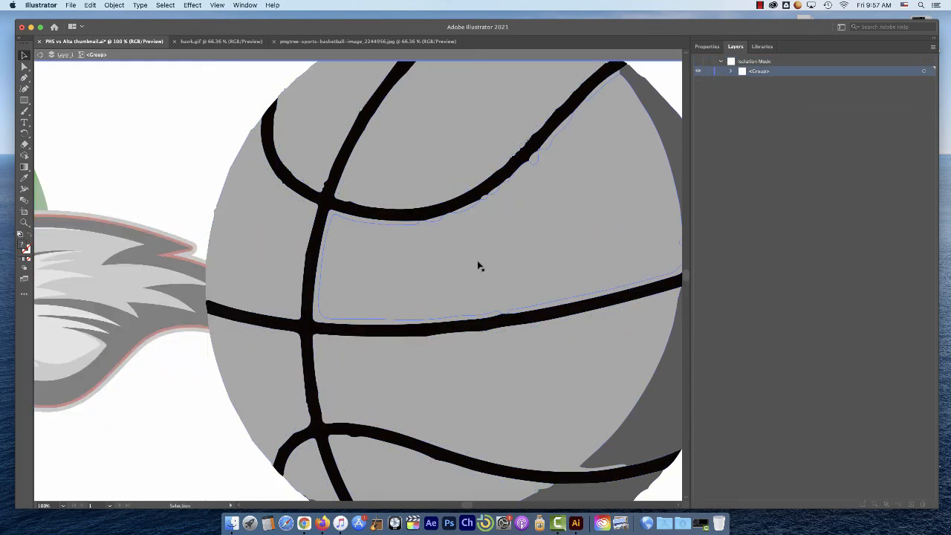
{"action": "left_click", "coordinate": [433, 142]}
{"action": "left_click", "coordinate": [165, 5]}
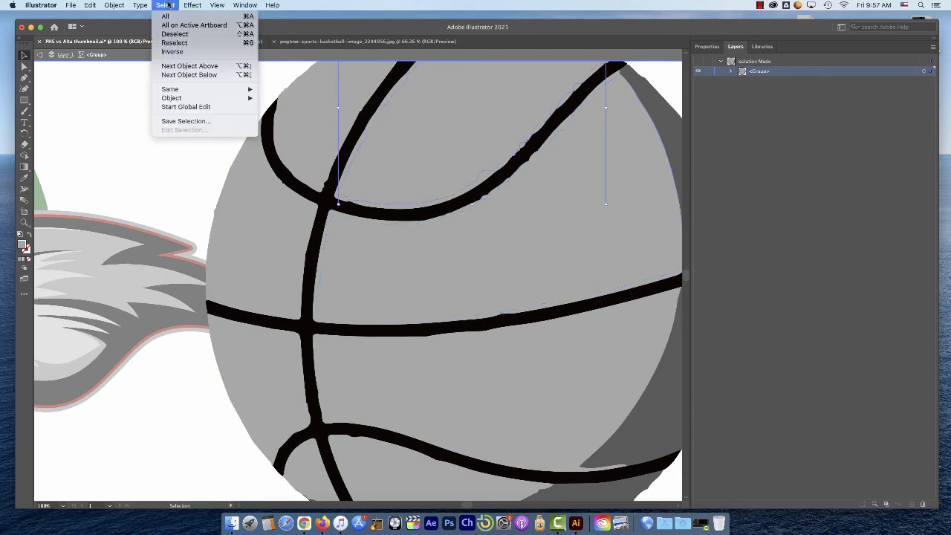
{"action": "mouse_move", "coordinate": [177, 89]}
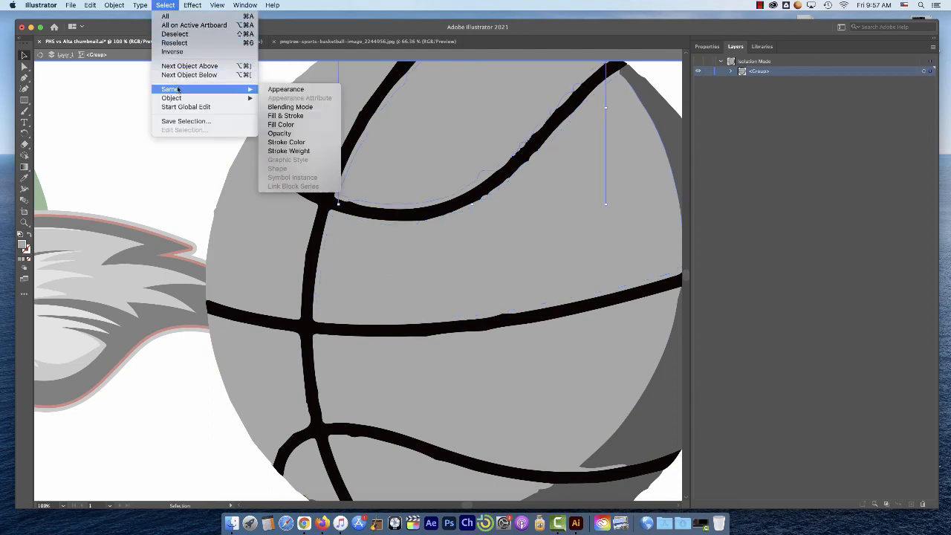
{"action": "left_click", "coordinate": [300, 125]}
{"action": "left_click", "coordinate": [707, 46]}
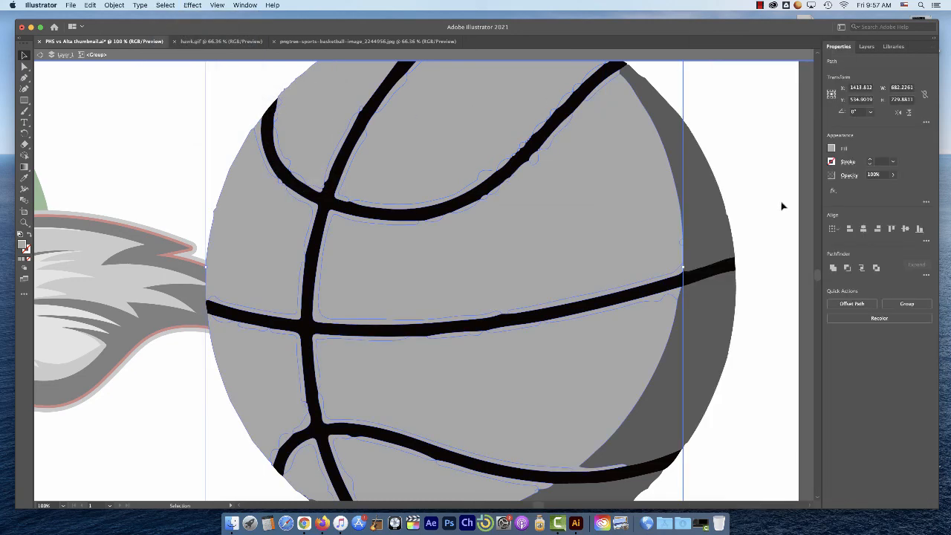
{"action": "left_click", "coordinate": [898, 307]}
{"action": "left_click", "coordinate": [153, 144]}
{"action": "left_click", "coordinate": [312, 141]}
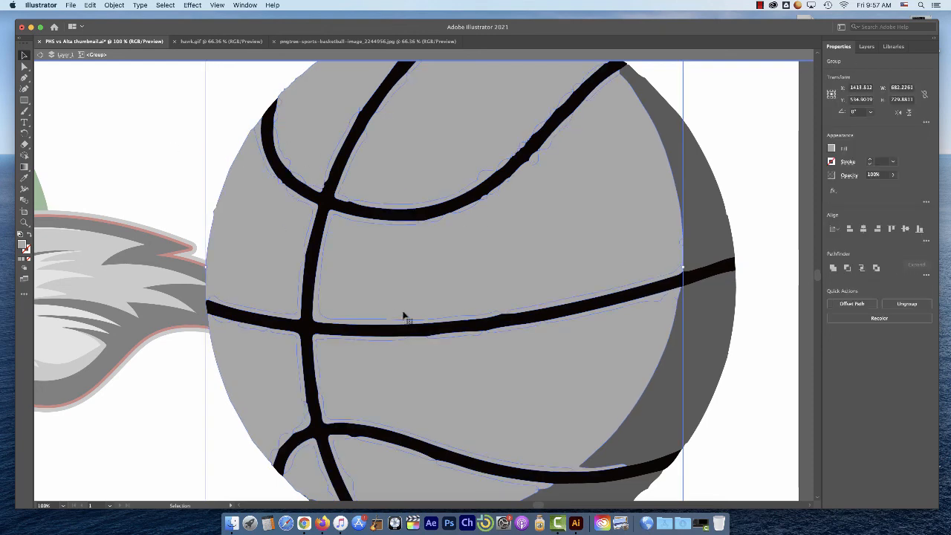
{"action": "left_click", "coordinate": [166, 167]}
{"action": "left_click", "coordinate": [414, 280]}
{"action": "left_click", "coordinate": [208, 151]}
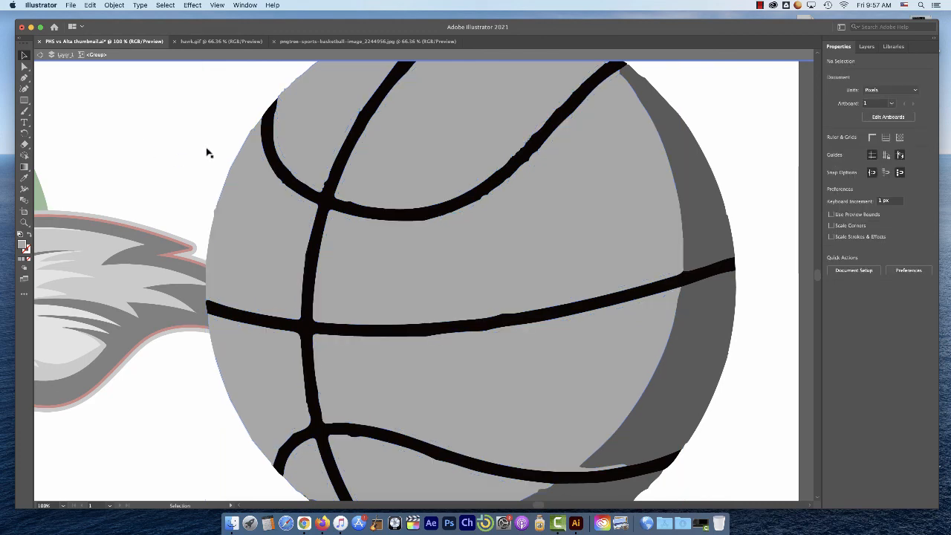
Select all dark grey shadow sections of the isolated basketball by matching fill color and group them
{"action": "left_click", "coordinate": [709, 221]}
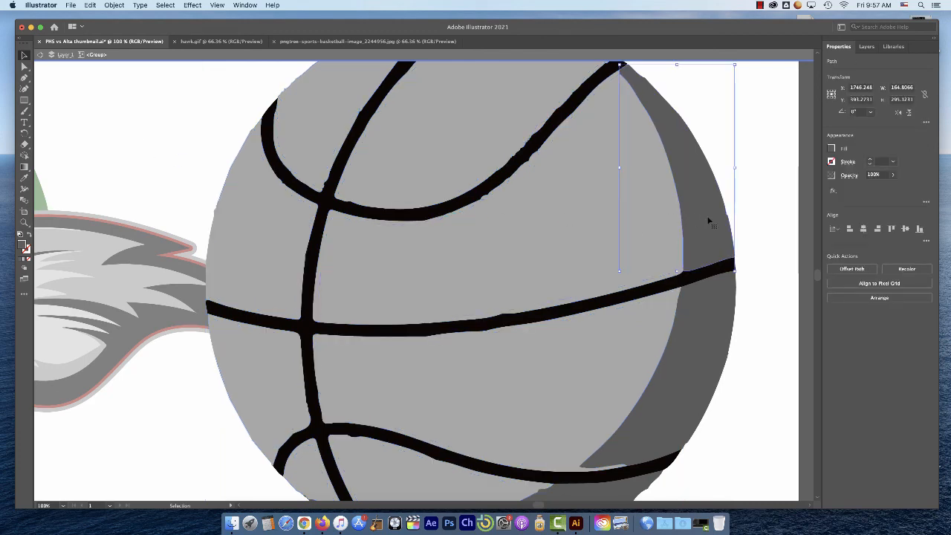
{"action": "left_click", "coordinate": [165, 5]}
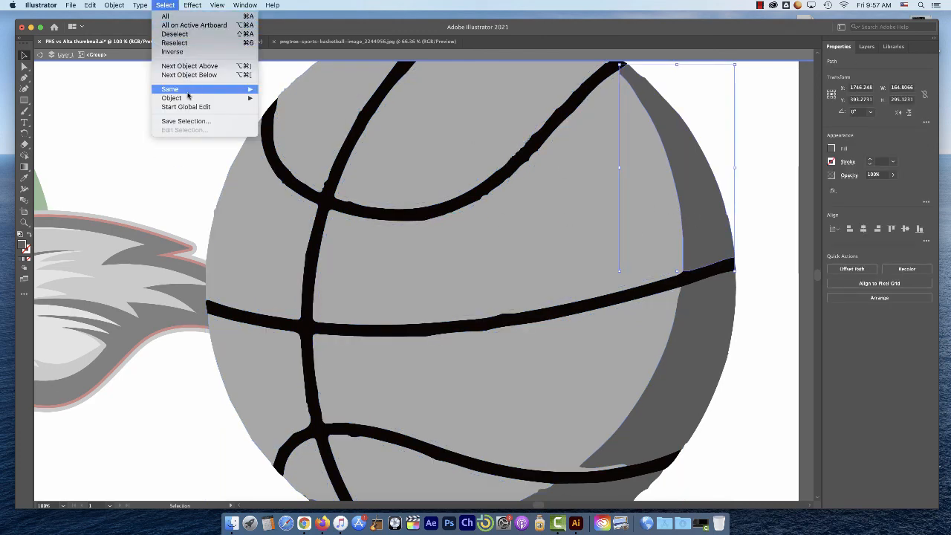
{"action": "mouse_move", "coordinate": [188, 89]}
{"action": "left_click", "coordinate": [302, 128]}
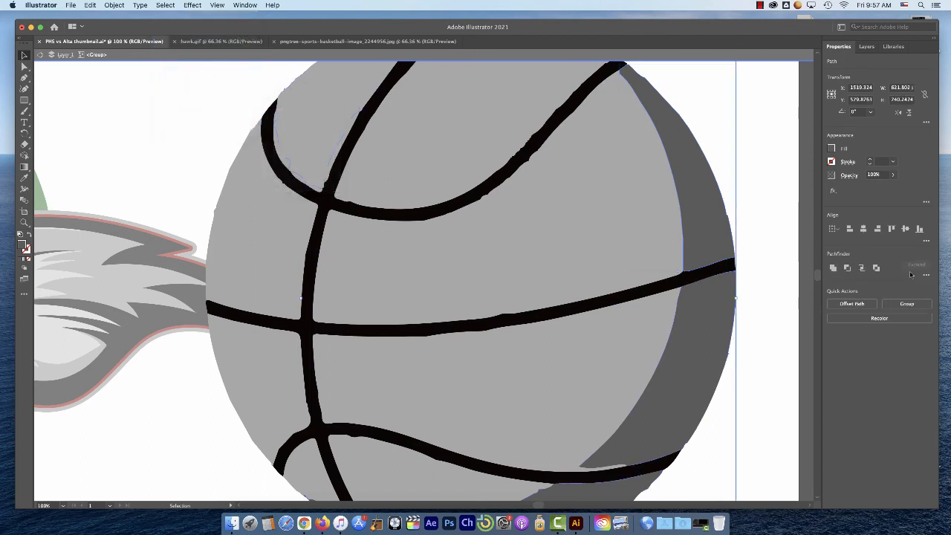
{"action": "left_click", "coordinate": [907, 304]}
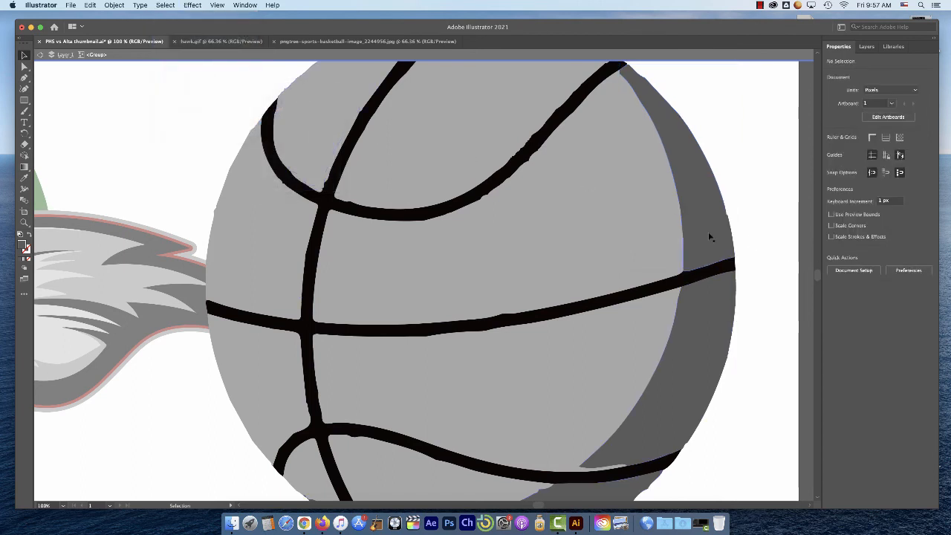
Fill the group of lighter basketball panels with the dark red sampled from the hawk logo's outline
{"action": "key", "text": "super+minus"}
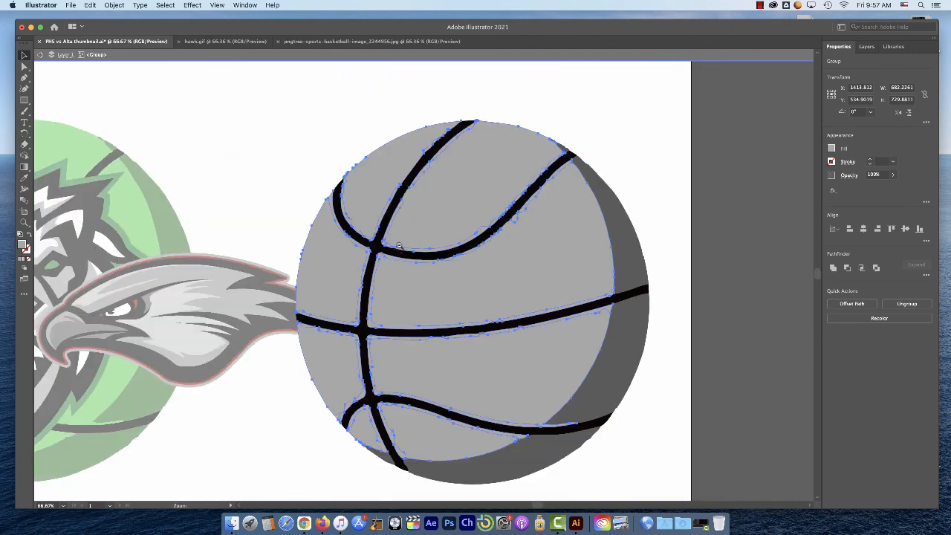
{"action": "left_click", "coordinate": [24, 177]}
{"action": "left_click", "coordinate": [247, 260]}
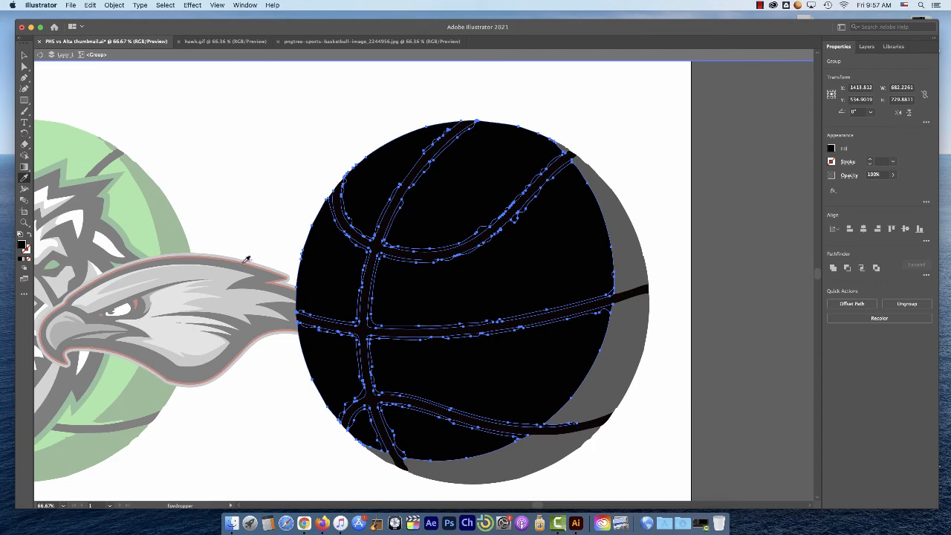
{"action": "key", "text": "super+equal"}
{"action": "key", "text": "super+equal"}
{"action": "key", "text": "super+z"}
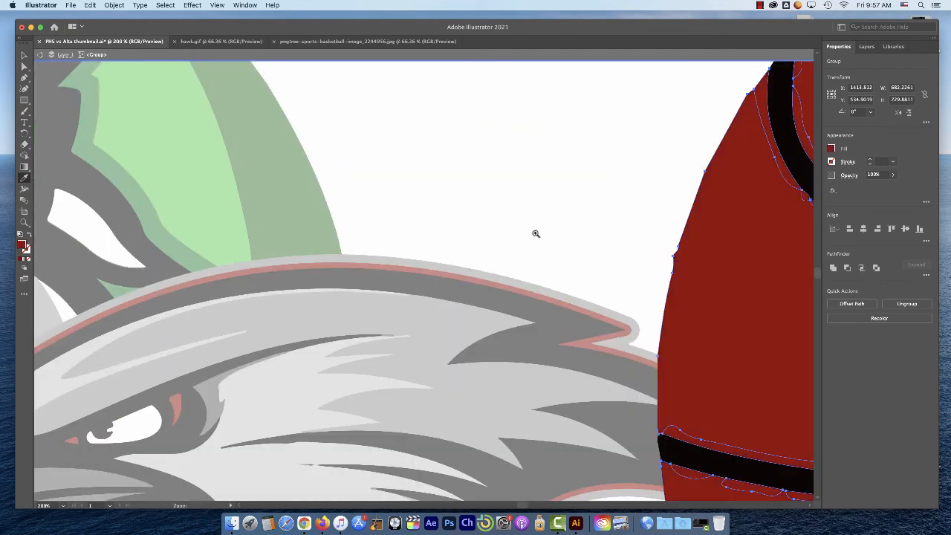
{"action": "key", "text": "super+minus"}
{"action": "key", "text": "super+minus"}
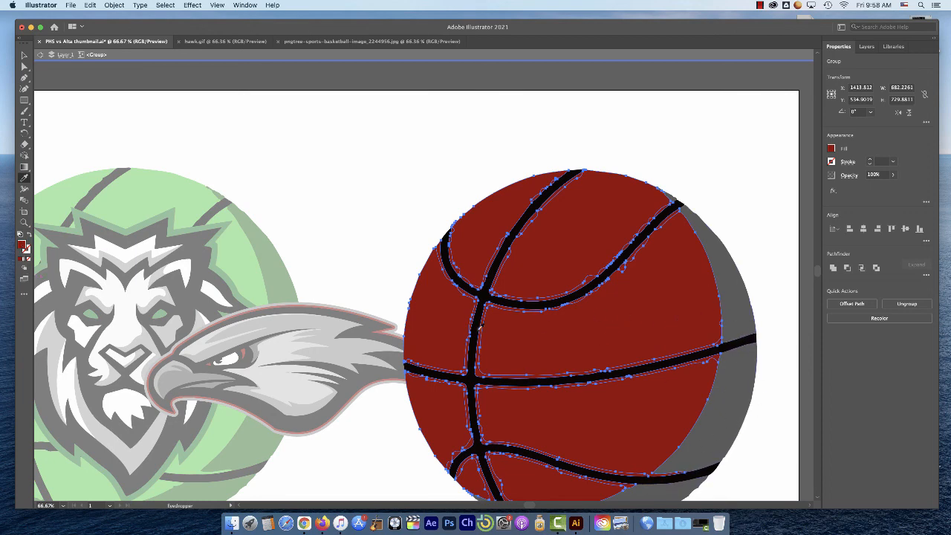
Brighten the lighter panels' red fill by setting its brightness to 75% in the color picker
{"action": "double_click", "coordinate": [23, 246]}
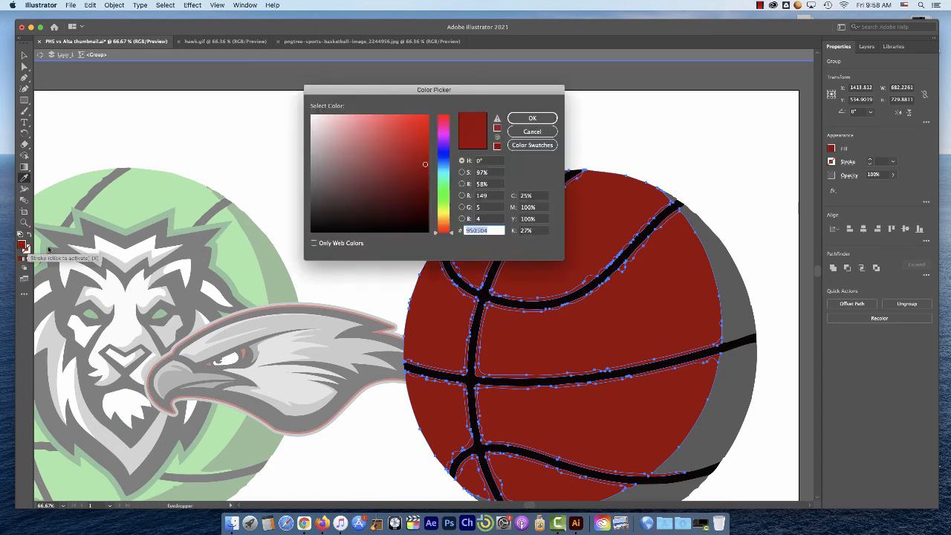
{"action": "left_click", "coordinate": [482, 186]}
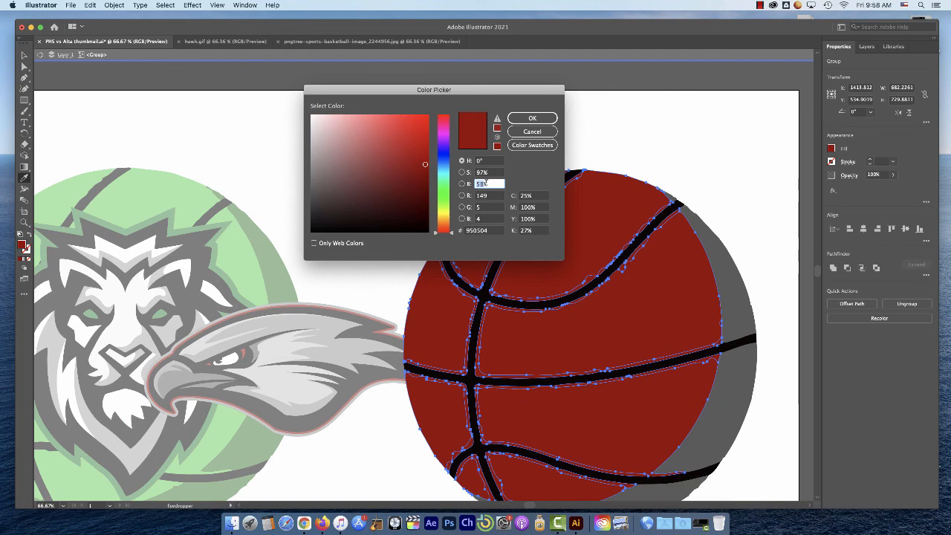
{"action": "type", "text": "75%"}
{"action": "left_click", "coordinate": [492, 195]}
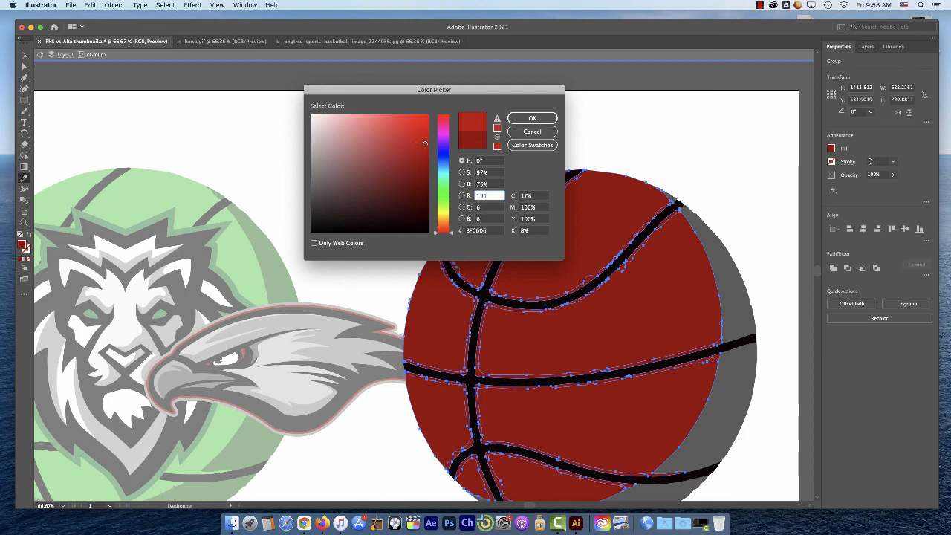
{"action": "left_click", "coordinate": [533, 120]}
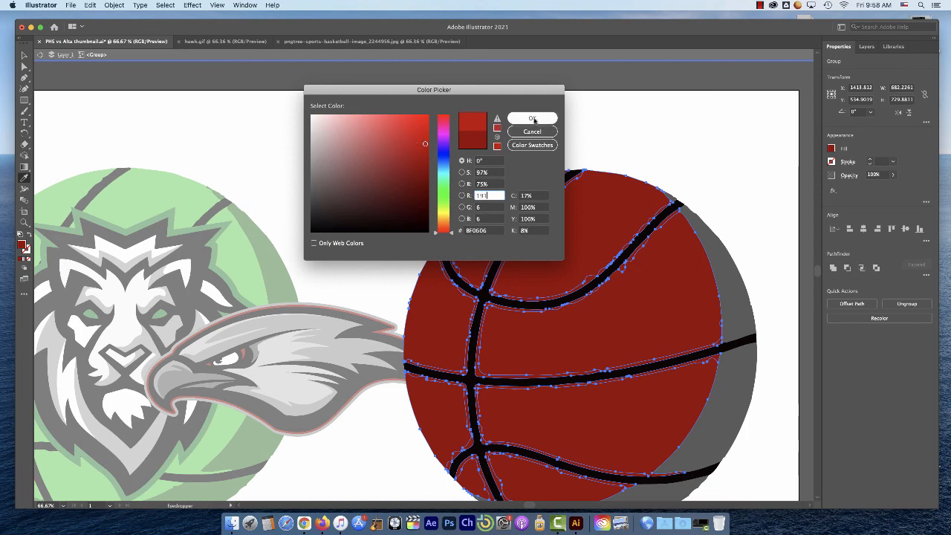
{"action": "left_click", "coordinate": [533, 120]}
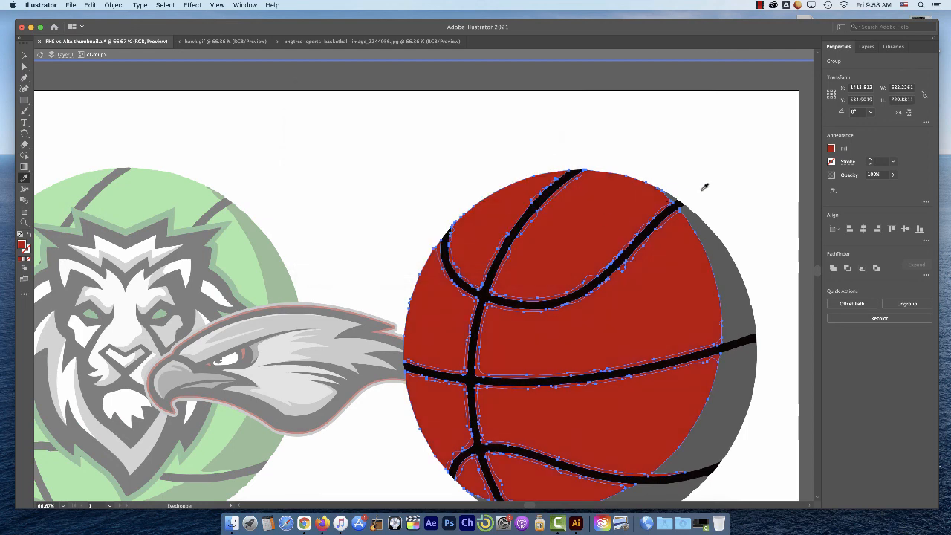
Fill the basketball's grouped shadow sections with the dark red sampled from the hawk logo's outline
{"action": "key", "text": "v"}
{"action": "left_click", "coordinate": [737, 298]}
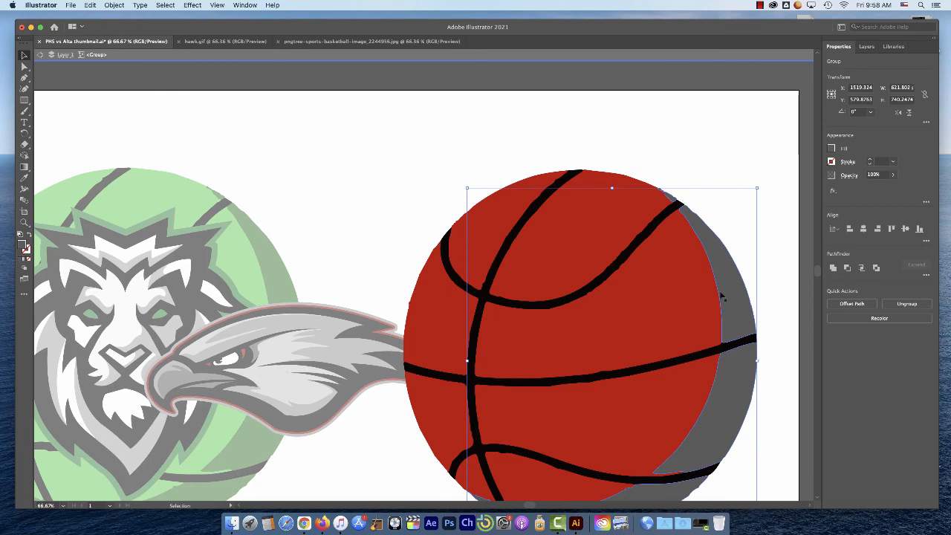
{"action": "left_click", "coordinate": [23, 177]}
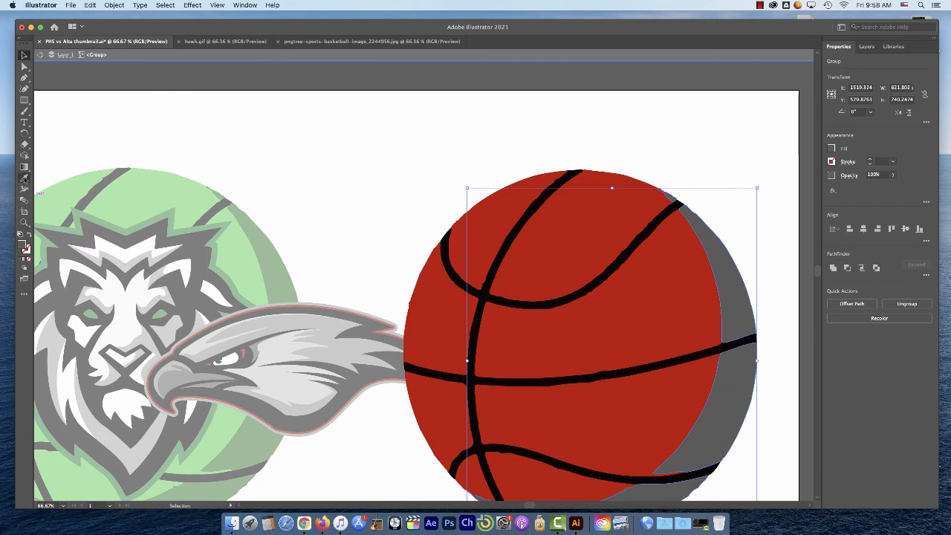
{"action": "key", "text": "super+space"}
{"action": "left_click", "coordinate": [378, 321], "text": "super"}
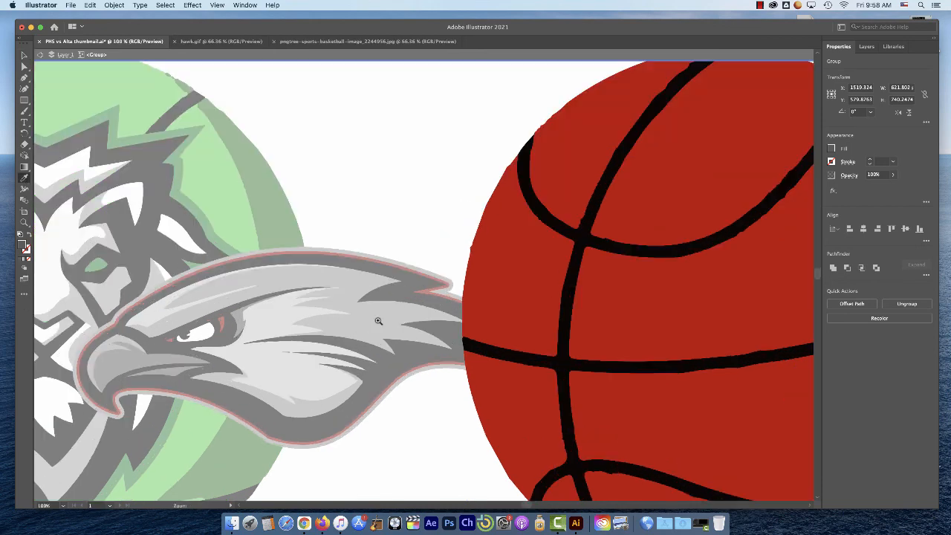
{"action": "left_click", "coordinate": [416, 272], "text": "super"}
{"action": "left_click", "coordinate": [325, 340], "text": "super"}
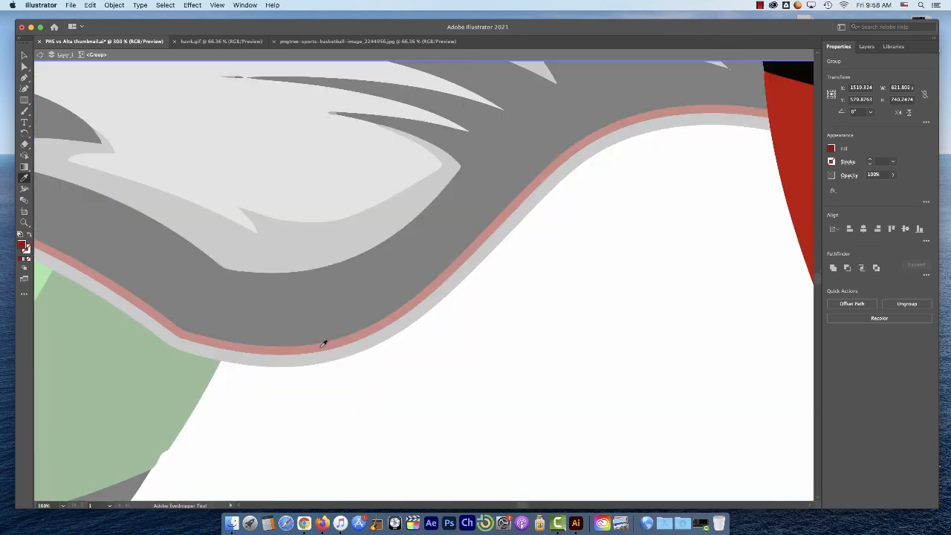
{"action": "left_click", "coordinate": [421, 352], "text": "alt+super"}
{"action": "left_click", "coordinate": [443, 350], "text": "alt+super"}
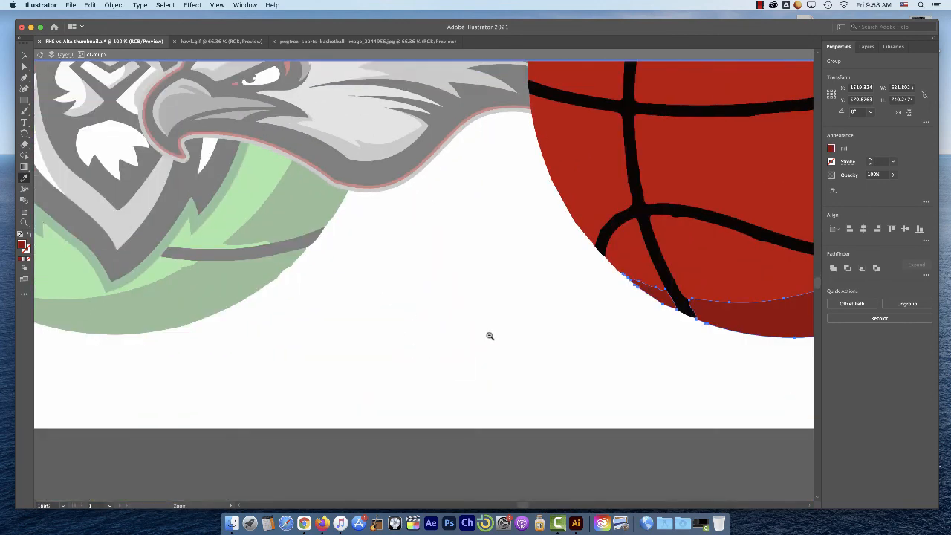
{"action": "left_click", "coordinate": [488, 337], "text": "alt+super"}
{"action": "left_click_drag", "start_coordinate": [634, 177], "coordinate": [552, 329]}
{"action": "key", "text": "v"}
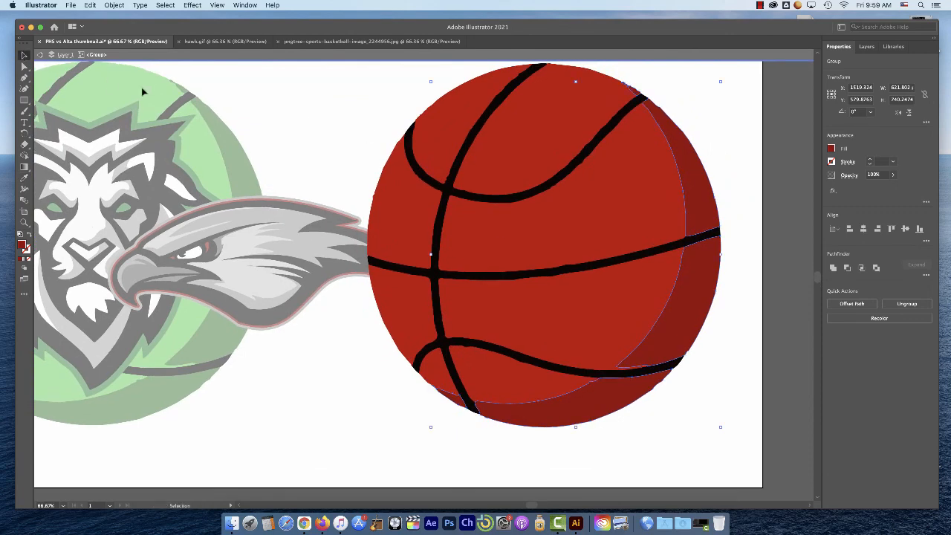
Exit isolation mode, move the hawk logo back onto the middle of the red basketball, and deselect it
{"action": "double_click", "coordinate": [304, 119]}
{"action": "left_click_drag", "start_coordinate": [307, 247], "coordinate": [592, 238]}
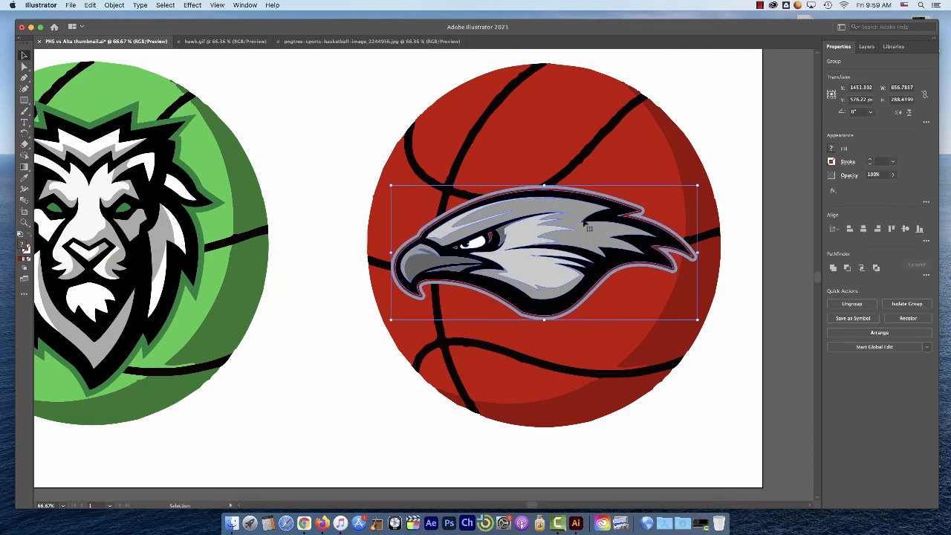
{"action": "left_click", "coordinate": [325, 146]}
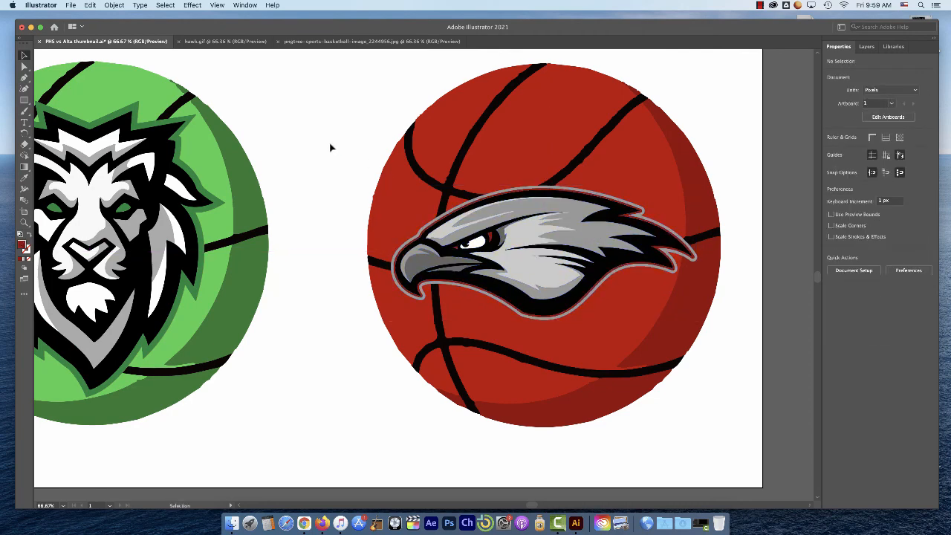
Shift the hawk logo slightly upward on the red basketball to fine-tune its placement, and deselect it
{"action": "key", "text": "z"}
{"action": "key", "text": "ctrl+minus"}
{"action": "key", "text": "ctrl+minus"}
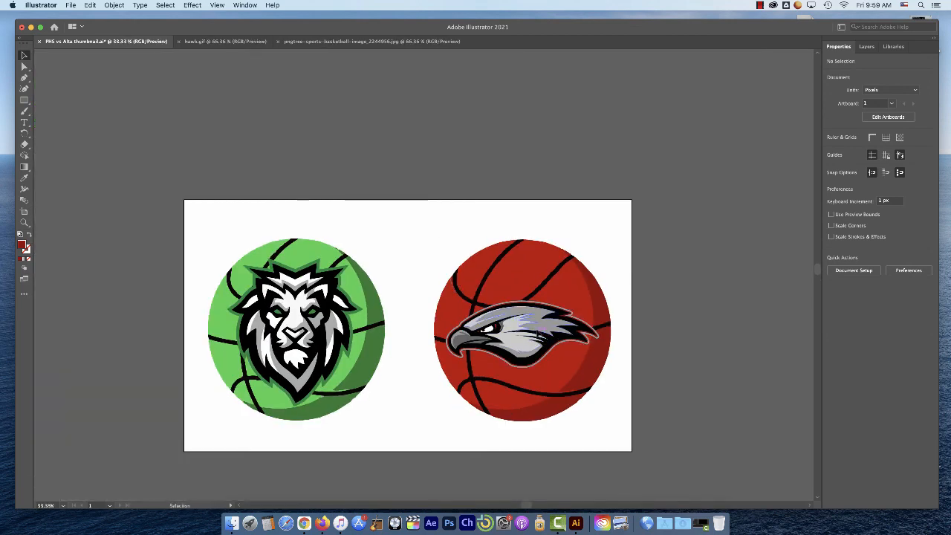
{"action": "left_click_drag", "start_coordinate": [534, 333], "coordinate": [536, 330]}
{"action": "left_click", "coordinate": [427, 222]}
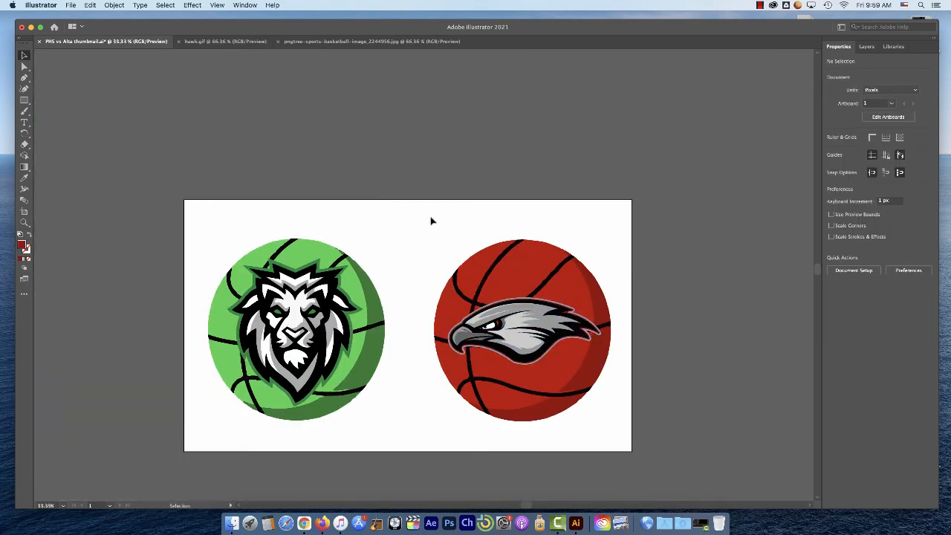
Save the thumbnail document and export its artboard for screens as a 1x PNG to the Pictures folder
{"action": "left_click", "coordinate": [72, 5]}
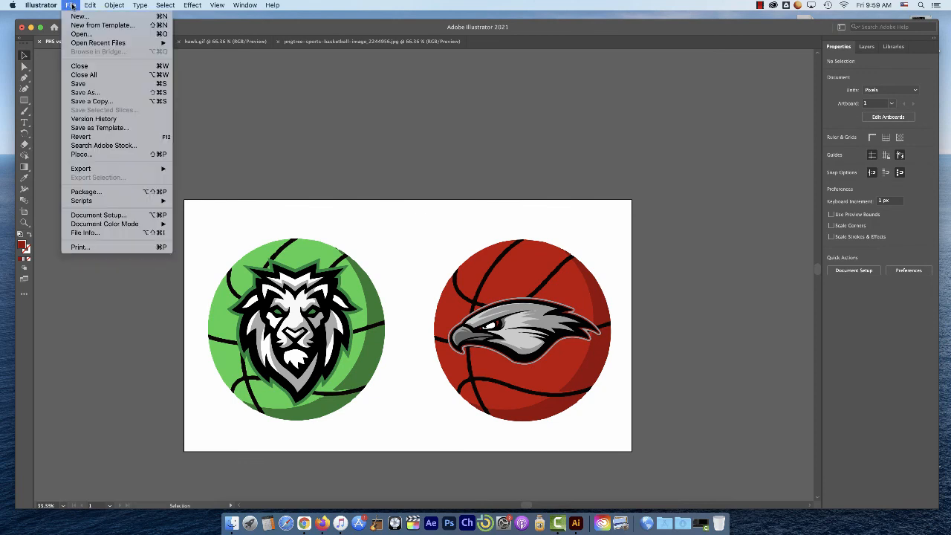
{"action": "left_click", "coordinate": [78, 84]}
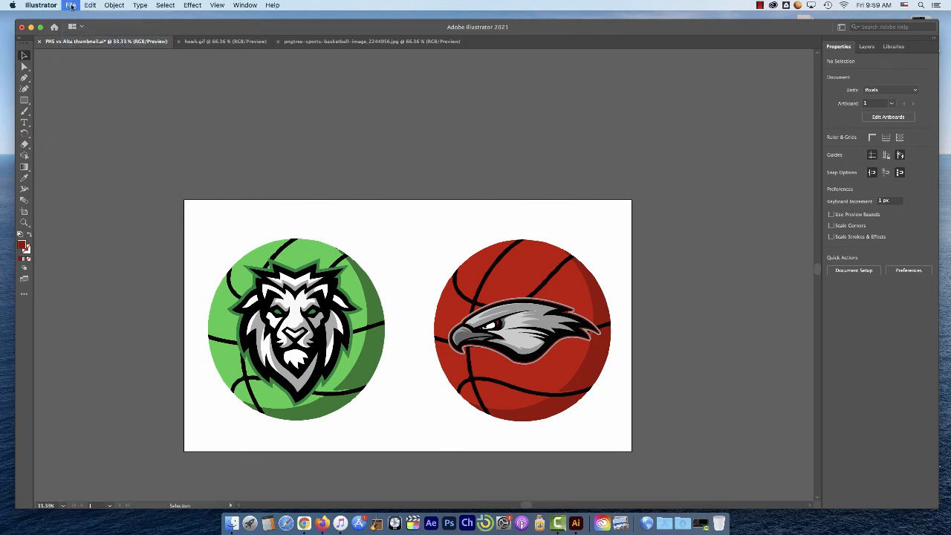
{"action": "left_click", "coordinate": [71, 5]}
{"action": "left_click", "coordinate": [216, 168]}
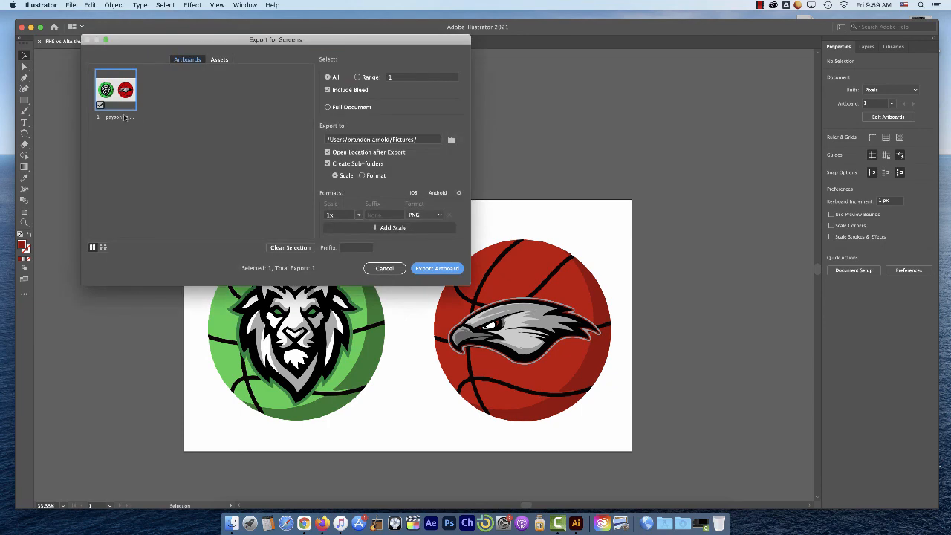
{"action": "left_click", "coordinate": [436, 269]}
{"action": "left_click", "coordinate": [628, 294]}
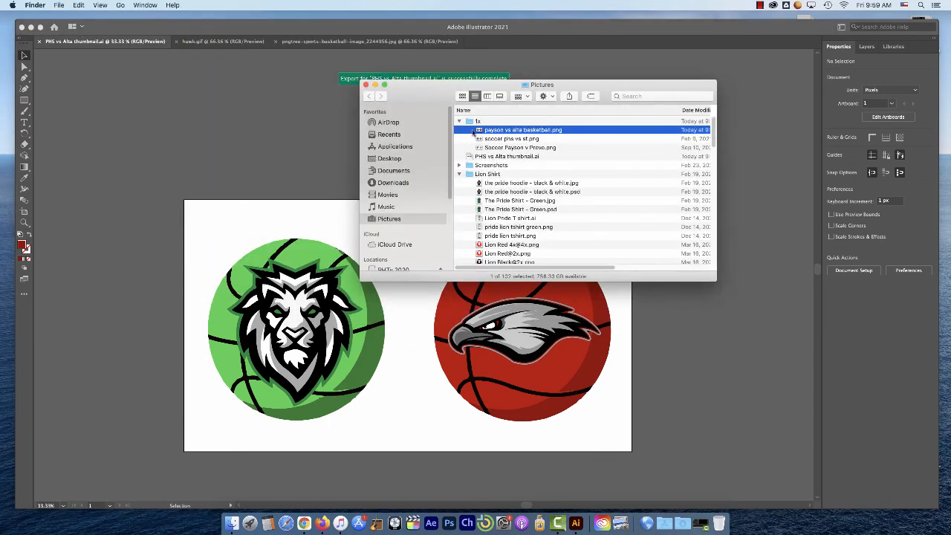
Preview the exported "payson vs alta basketball.png" in Finder, and close the preview
{"action": "key", "text": "space"}
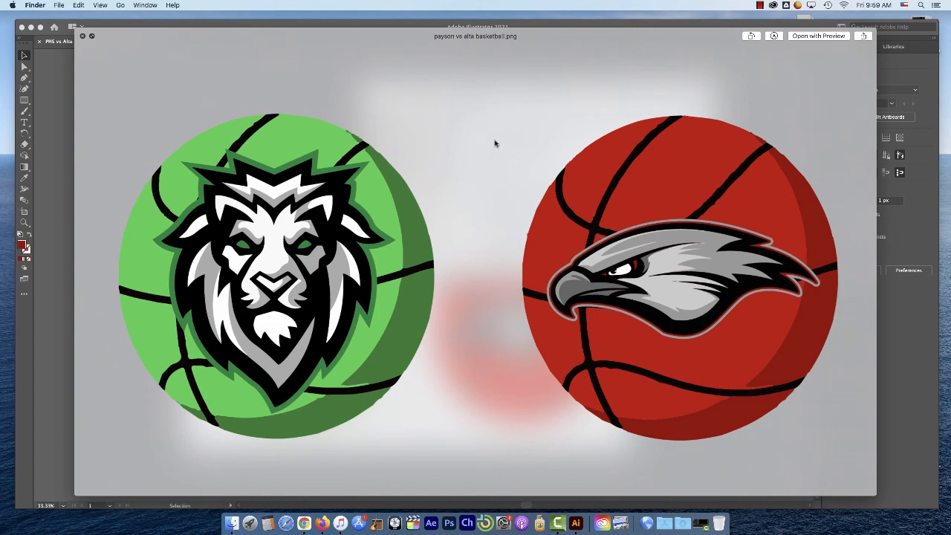
{"action": "key", "text": "space"}
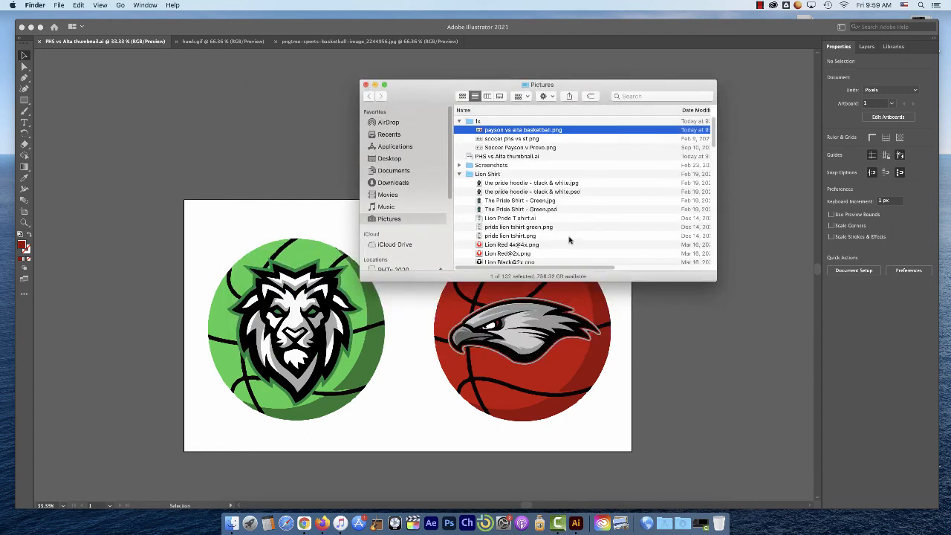
{"action": "left_click", "coordinate": [760, 6]}
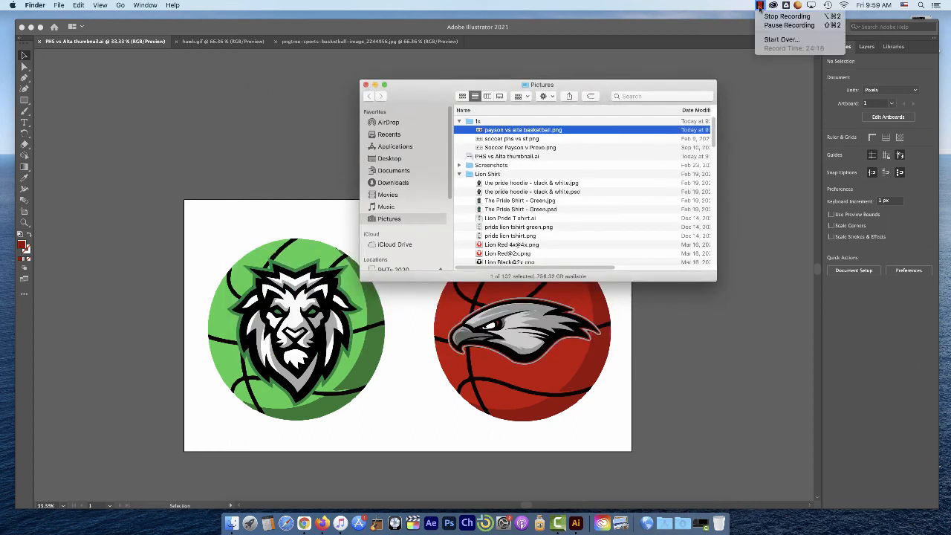